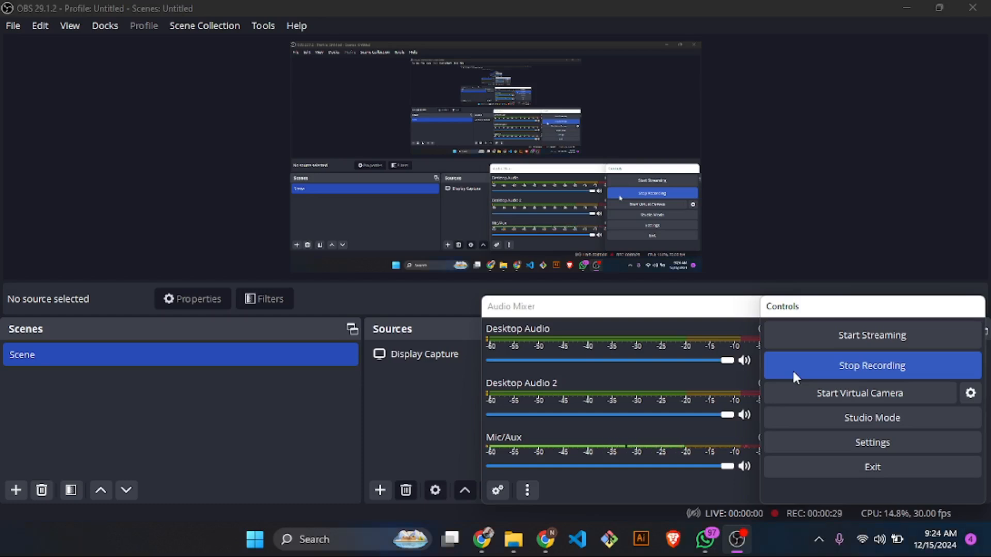
- Look through the videos published by the YouTube channel behind the "GitHub for Beginners" video
{"action": "left_click", "coordinate": [482, 539]}
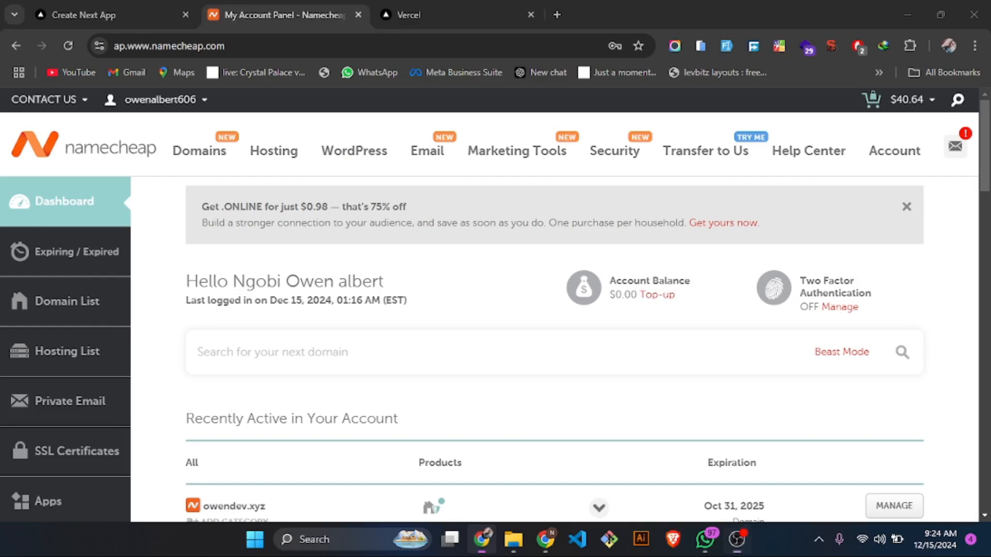
{"action": "left_click", "coordinate": [546, 539]}
{"action": "left_click", "coordinate": [108, 6]}
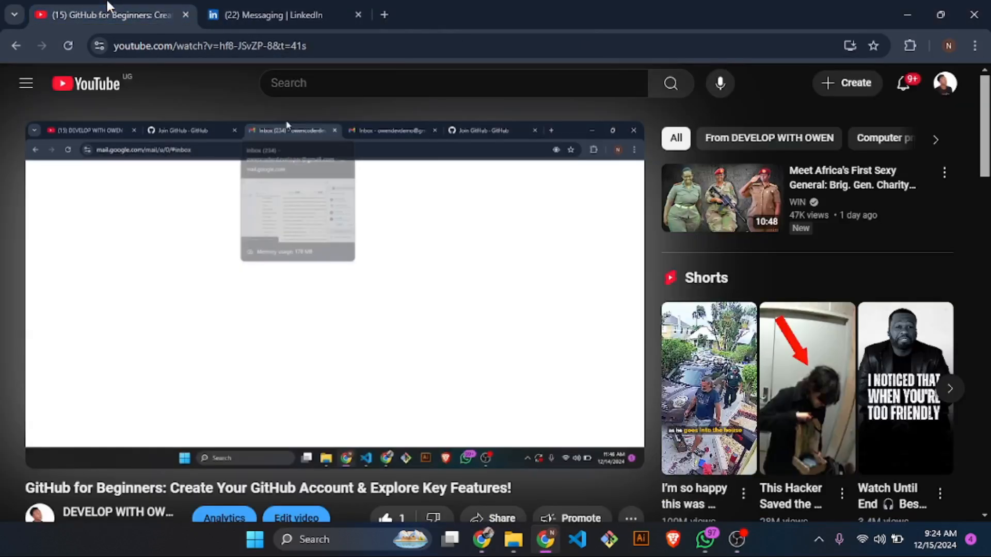
{"action": "scroll", "coordinate": [182, 387], "scroll_direction": "down", "scroll_amount": 2}
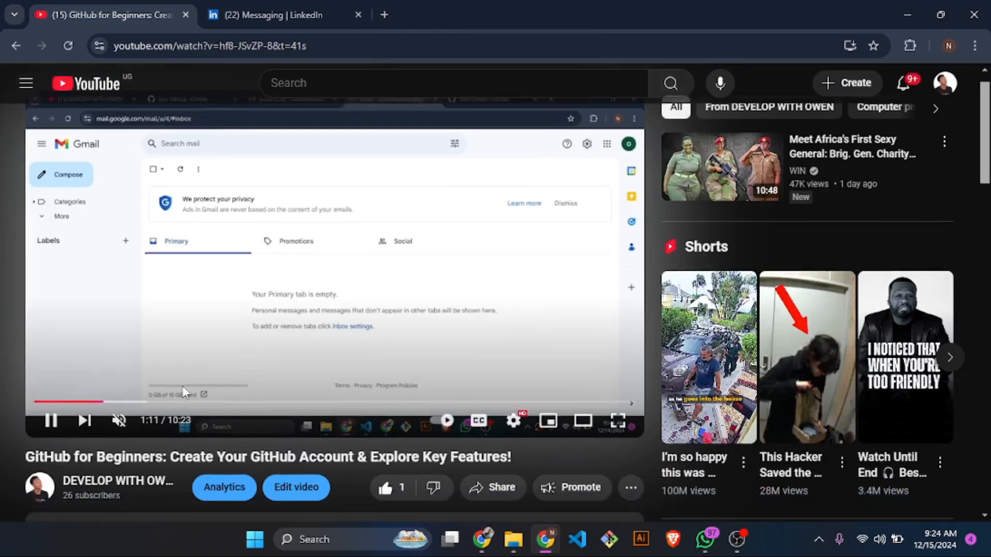
{"action": "left_click", "coordinate": [131, 405]}
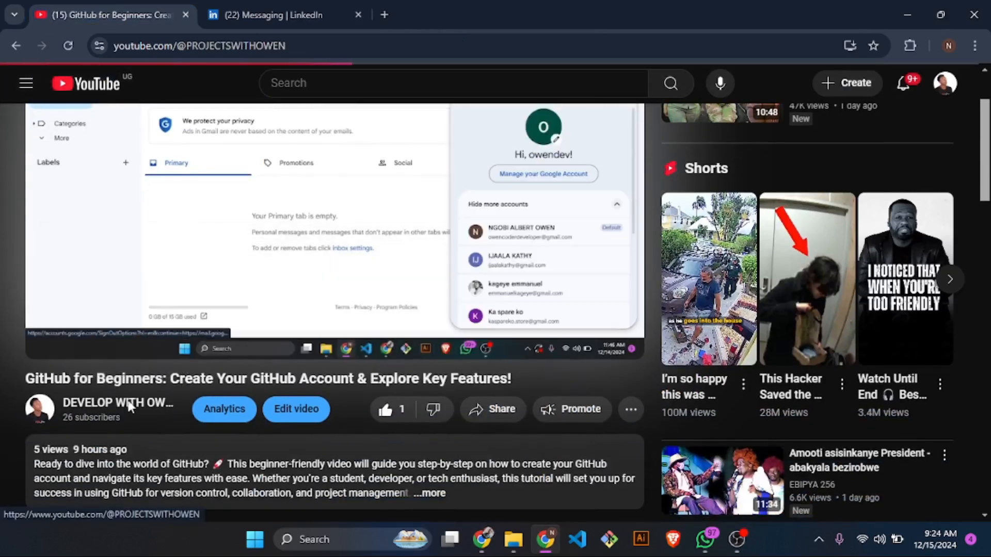
{"action": "scroll", "coordinate": [272, 427], "scroll_direction": "down", "scroll_amount": 3}
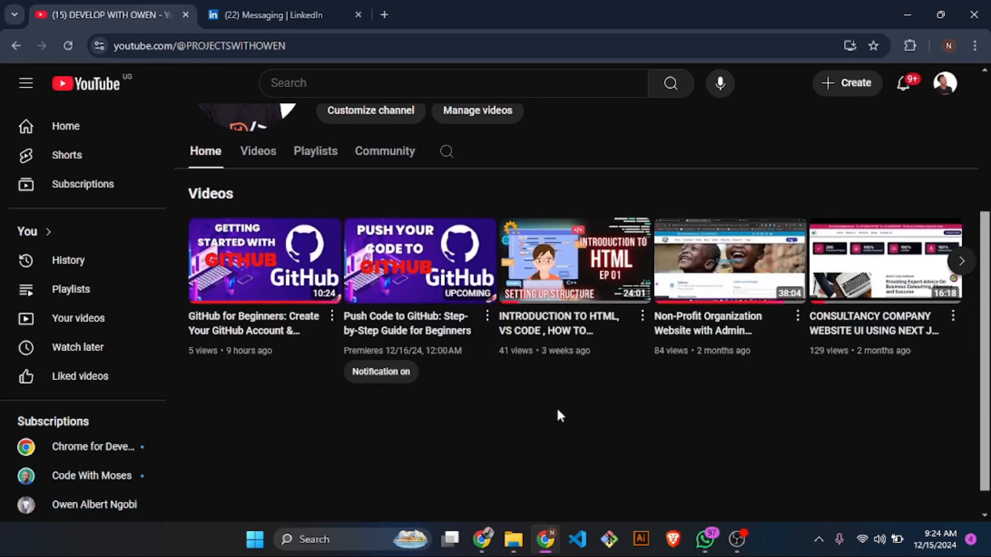
{"action": "left_click", "coordinate": [276, 153]}
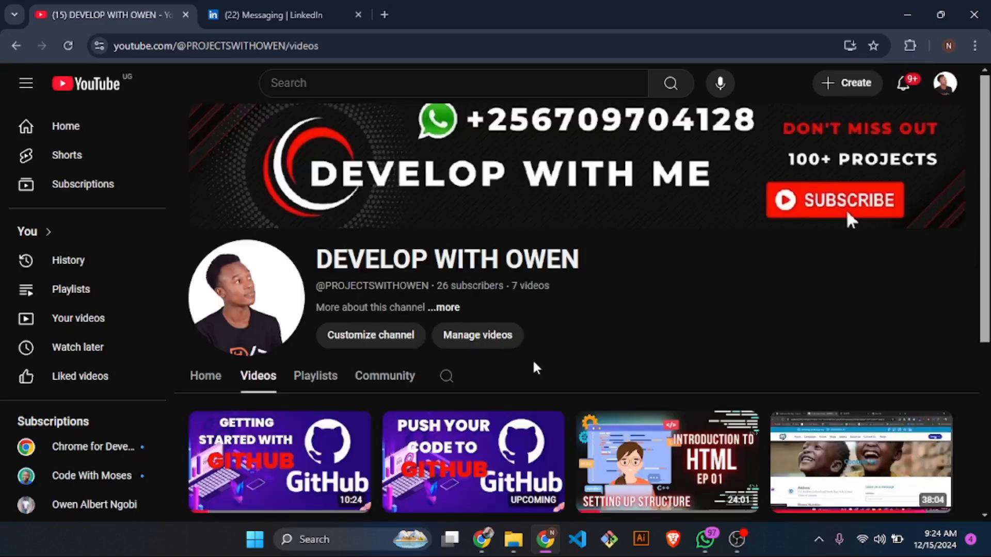
{"action": "scroll", "coordinate": [534, 368], "scroll_direction": "down", "scroll_amount": 5}
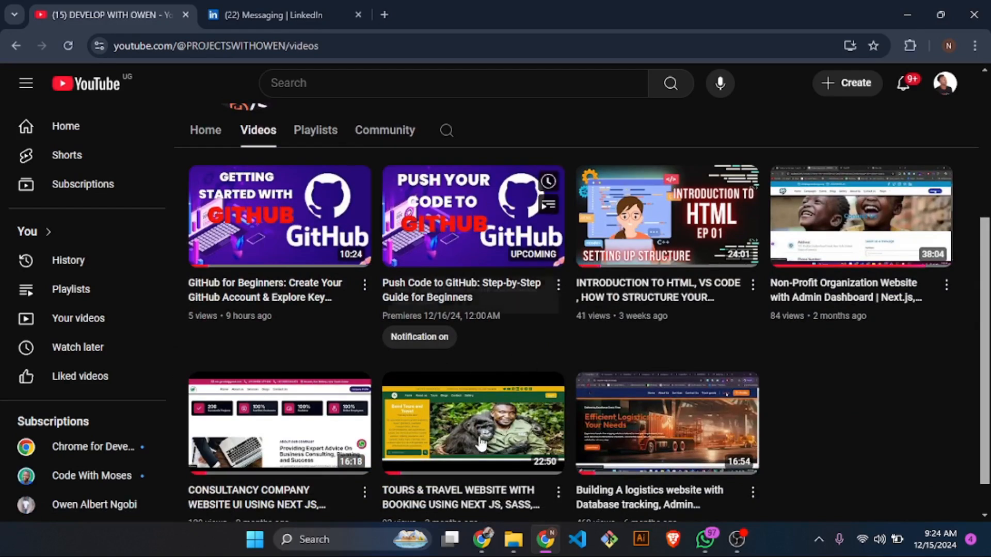
- Switch to the Namecheap browser window and open its Domain Name Search page, ready for entering a name
{"action": "left_click", "coordinate": [482, 539]}
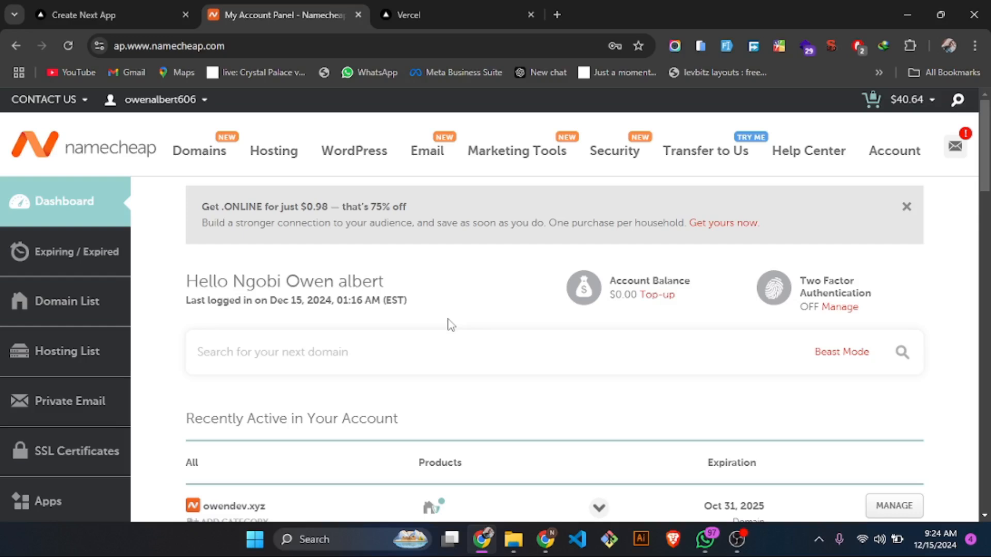
{"action": "mouse_move", "coordinate": [202, 155]}
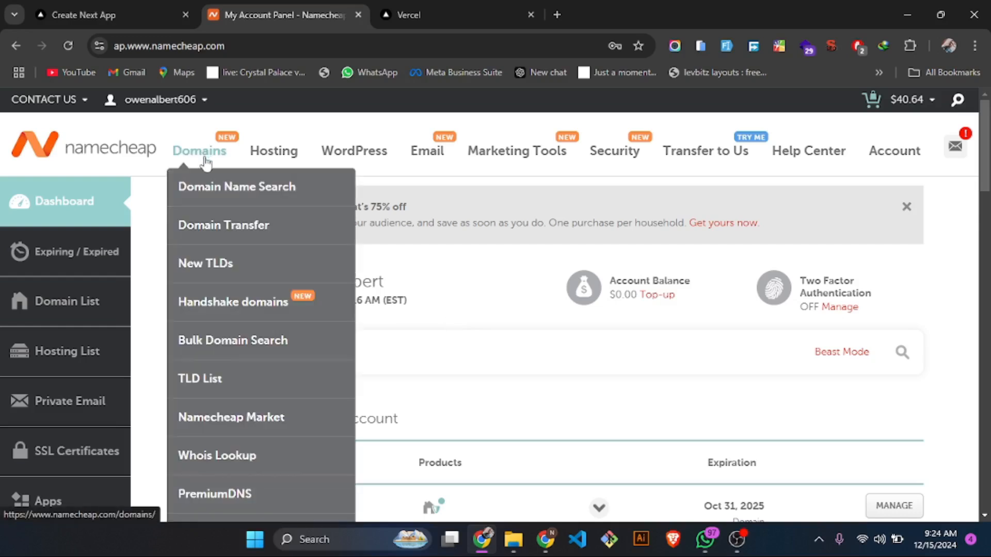
{"action": "left_click", "coordinate": [217, 186]}
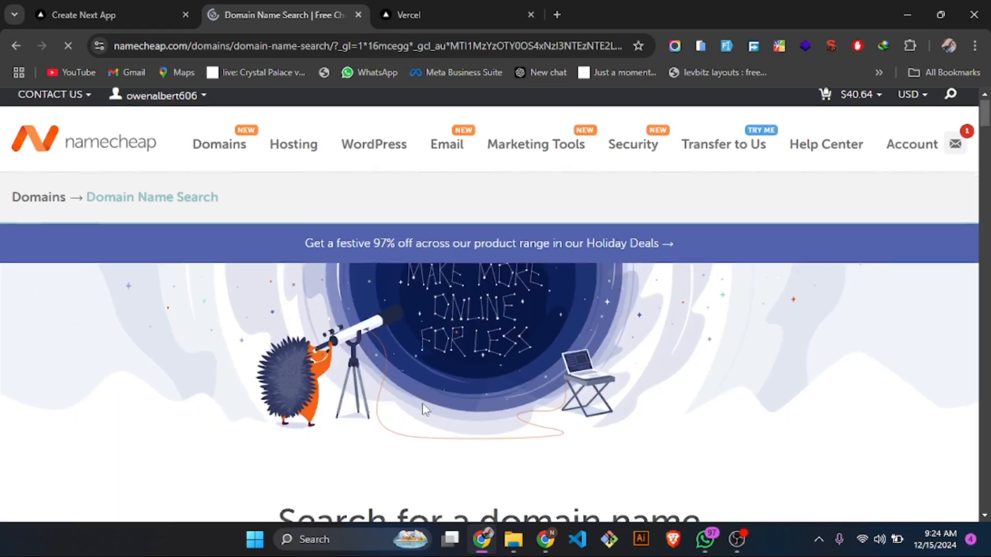
{"action": "scroll", "coordinate": [361, 387], "scroll_direction": "down", "scroll_amount": 3}
{"action": "left_click", "coordinate": [368, 390]}
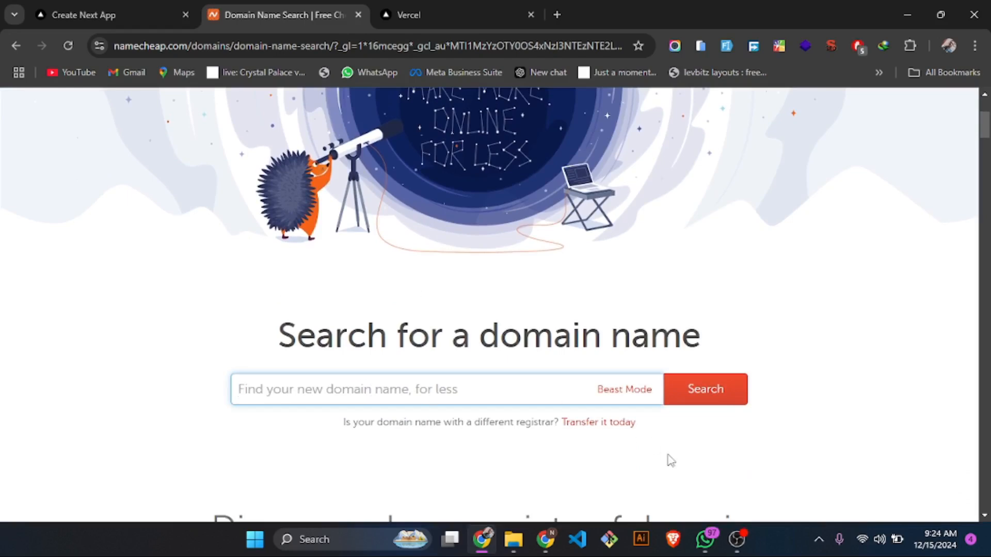
- Switch to WhatsApp and read which domain name was agreed on in the open chat
{"action": "left_click", "coordinate": [704, 542]}
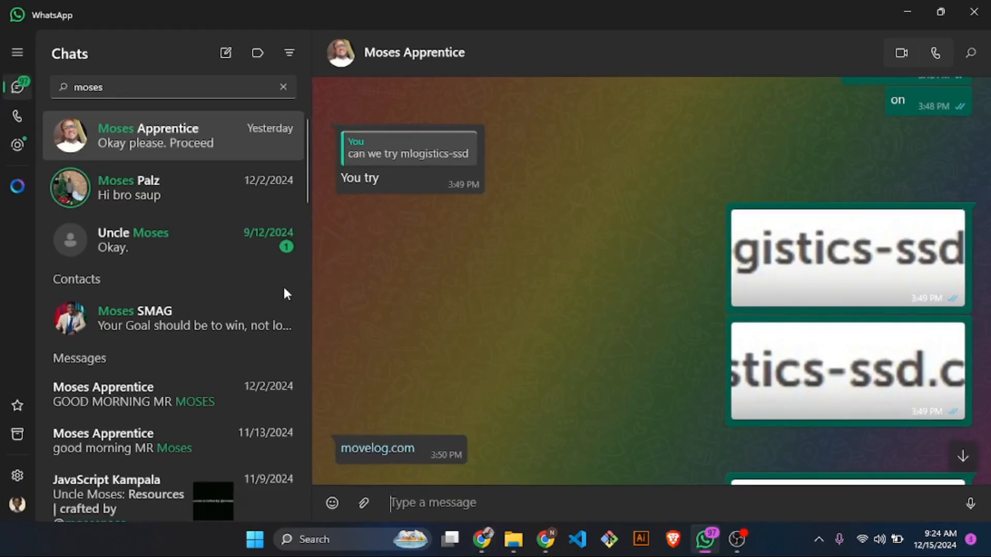
{"action": "scroll", "coordinate": [544, 313], "scroll_direction": "down", "scroll_amount": 15}
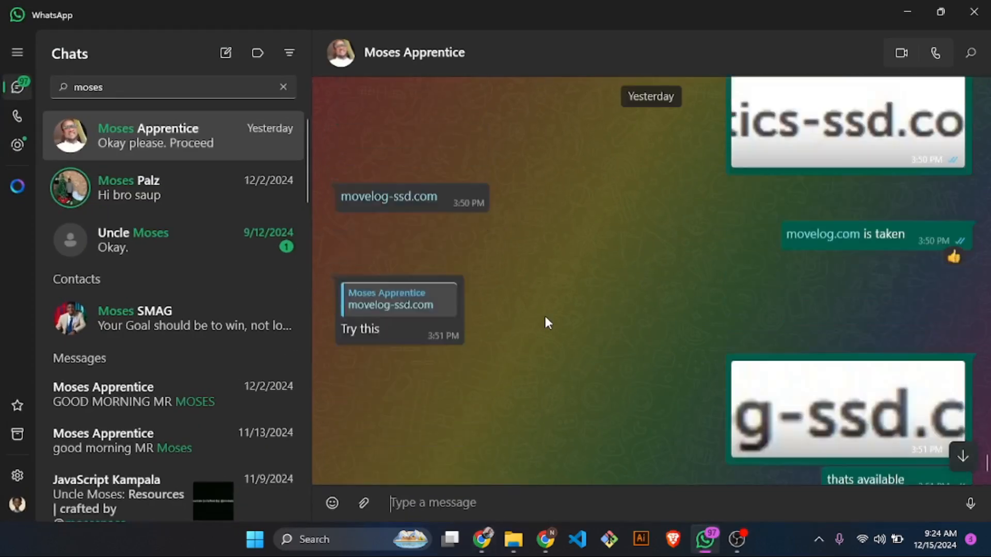
{"action": "scroll", "coordinate": [515, 411], "scroll_direction": "up", "scroll_amount": 3}
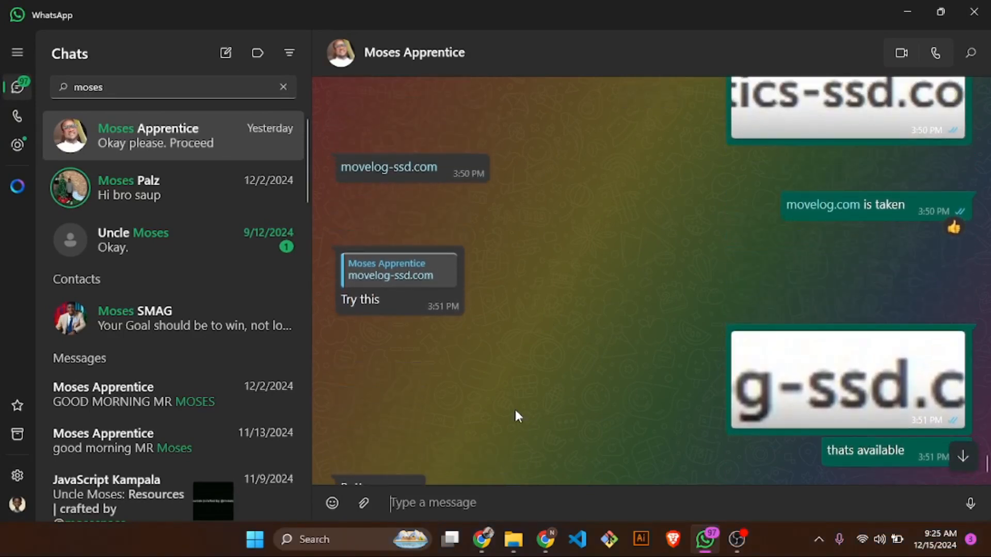
{"action": "scroll", "coordinate": [515, 410], "scroll_direction": "down", "scroll_amount": 3}
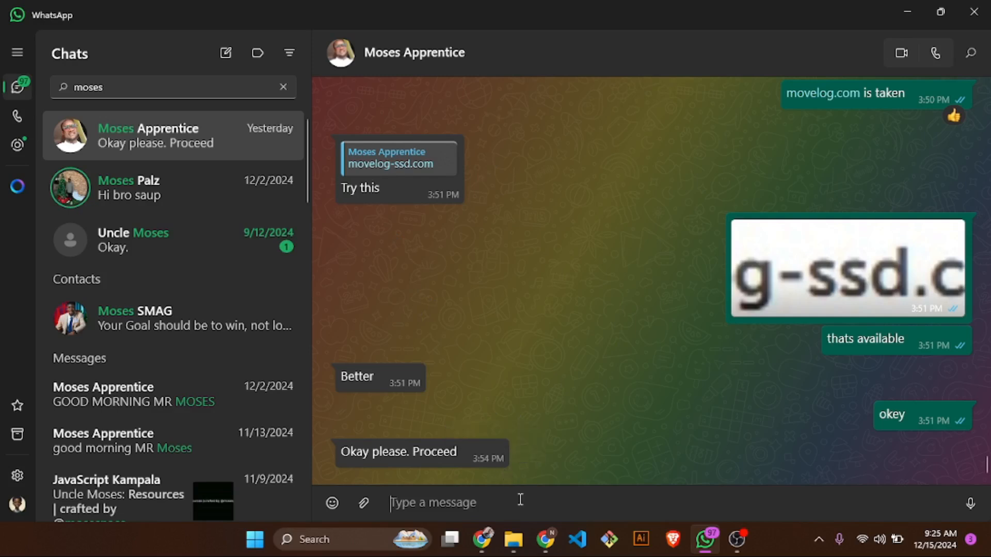
- Switch back to Namecheap and search for the domain movelog-ssd.com
{"action": "mouse_move", "coordinate": [485, 546]}
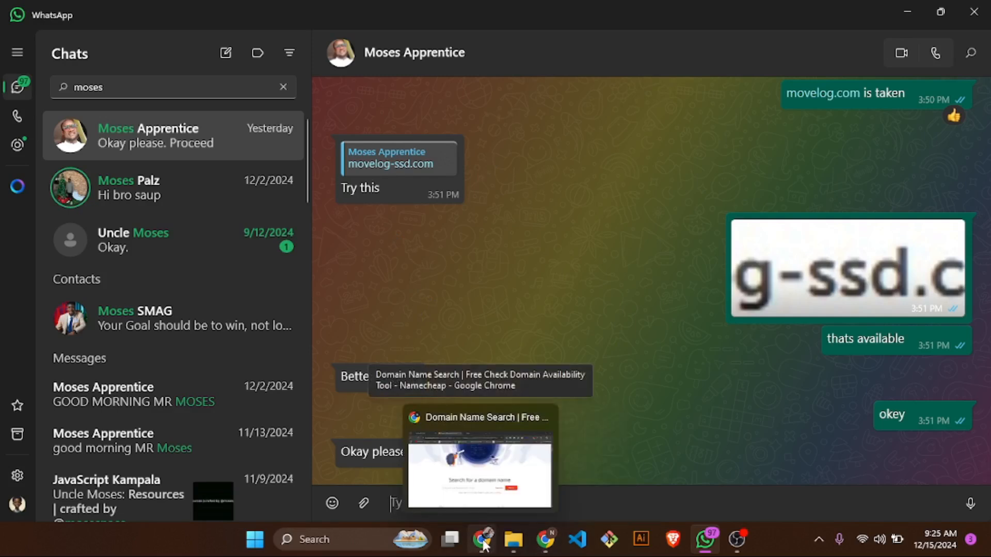
{"action": "left_click", "coordinate": [485, 546]}
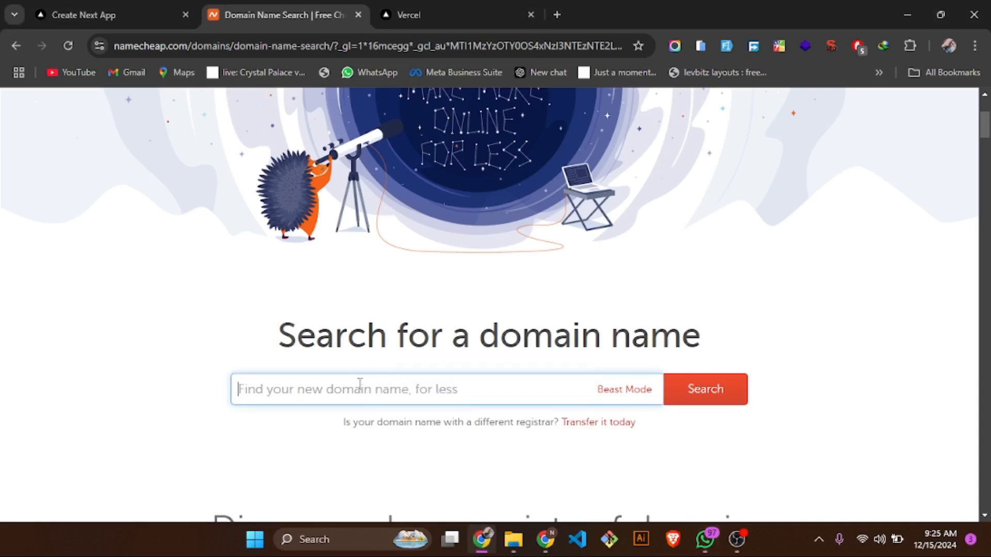
{"action": "type", "text": "move"}
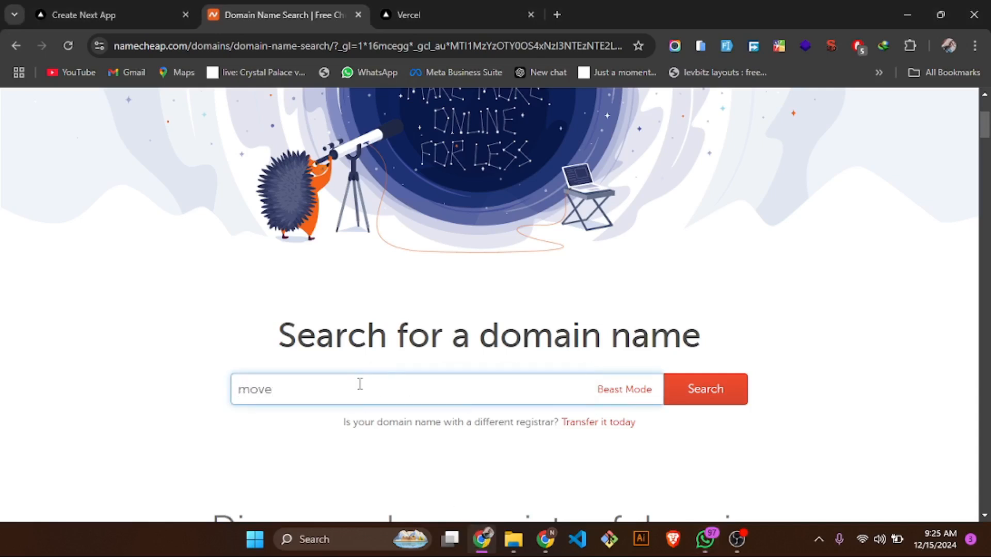
{"action": "type", "text": "log-ssd.com"}
{"action": "left_click", "coordinate": [705, 392]}
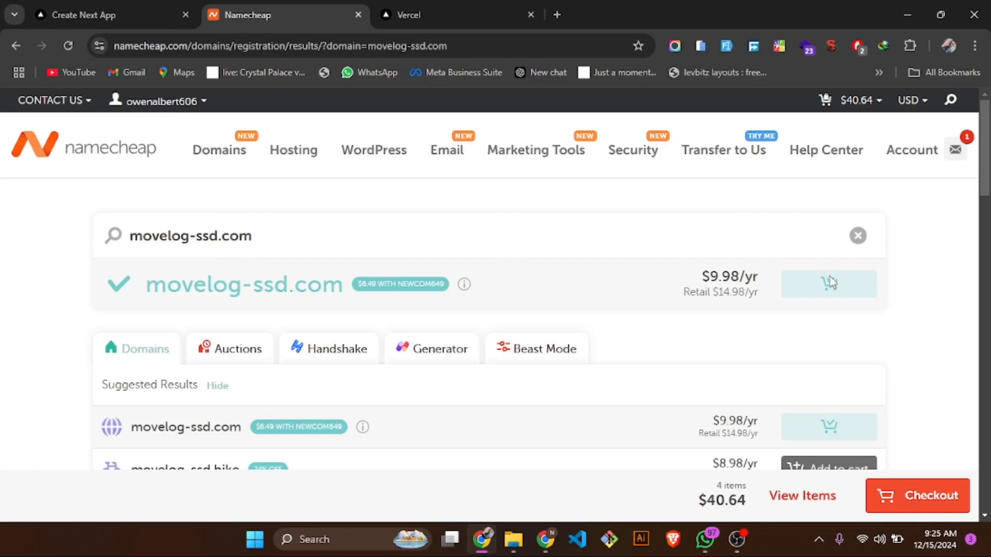
- Open the cart items and remove movlogistics-ssd.com, mlogistics-ssd.com and owenber.com, keeping only movelog-ssd.com
{"action": "scroll", "coordinate": [805, 371], "scroll_direction": "down", "scroll_amount": 2}
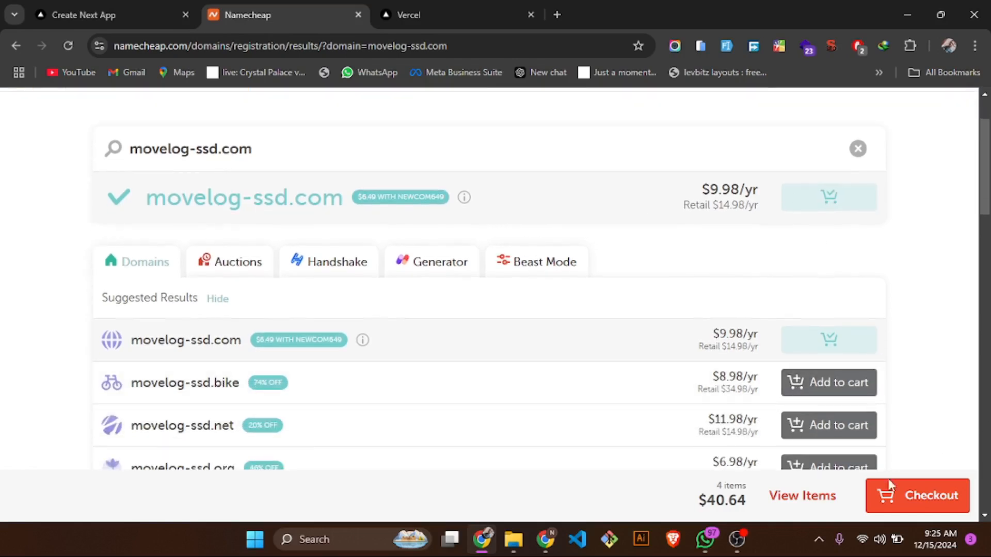
{"action": "scroll", "coordinate": [852, 371], "scroll_direction": "down", "scroll_amount": 2}
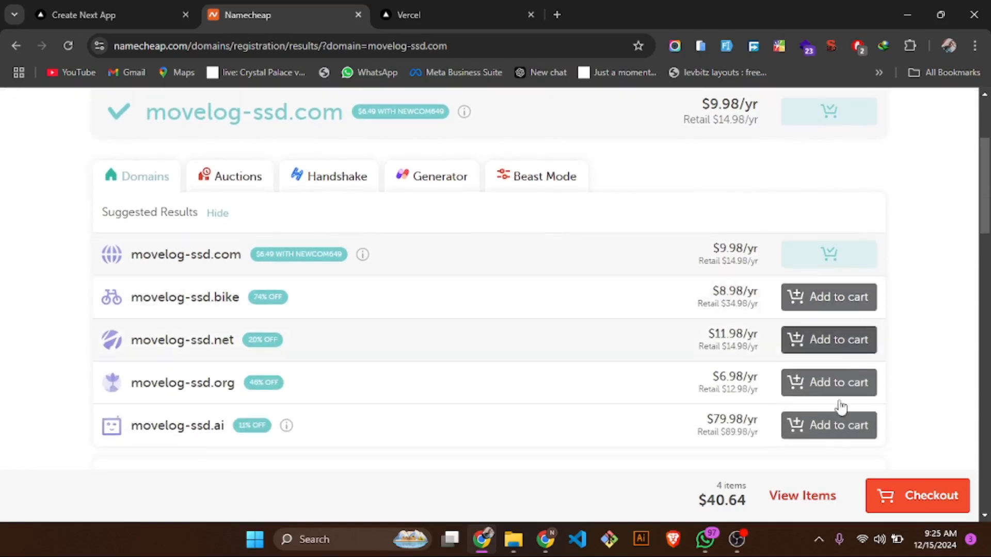
{"action": "left_click", "coordinate": [822, 497]}
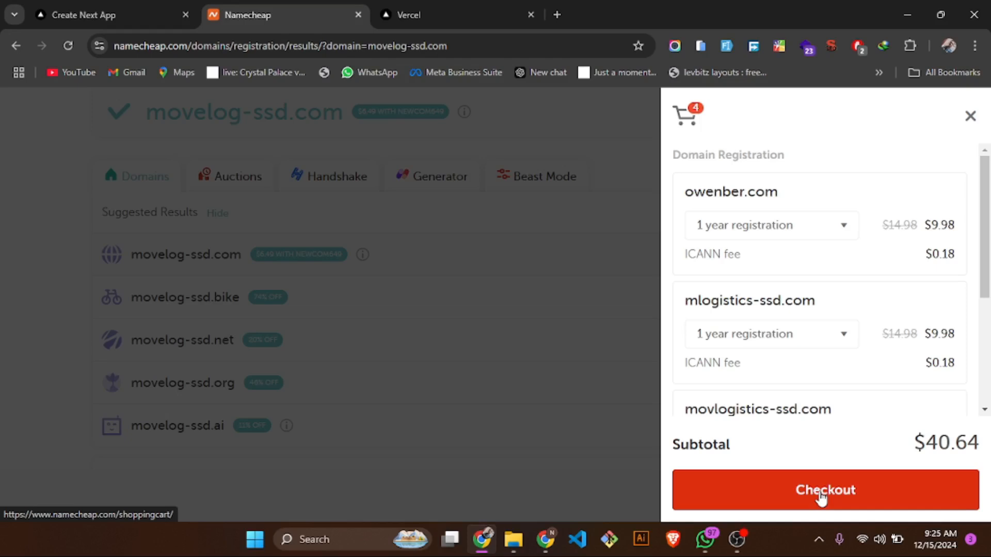
{"action": "scroll", "coordinate": [775, 355], "scroll_direction": "down", "scroll_amount": 1}
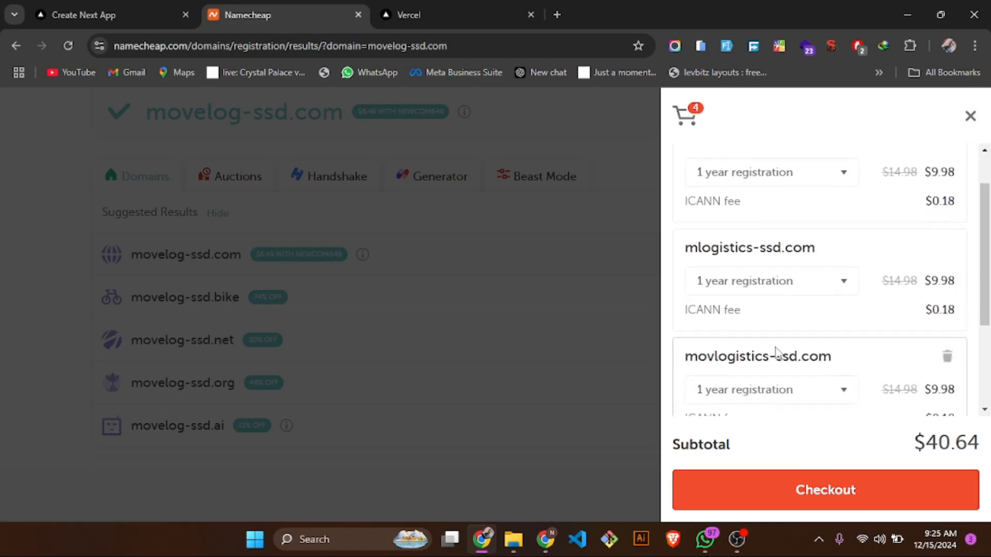
{"action": "scroll", "coordinate": [775, 353], "scroll_direction": "down", "scroll_amount": 1}
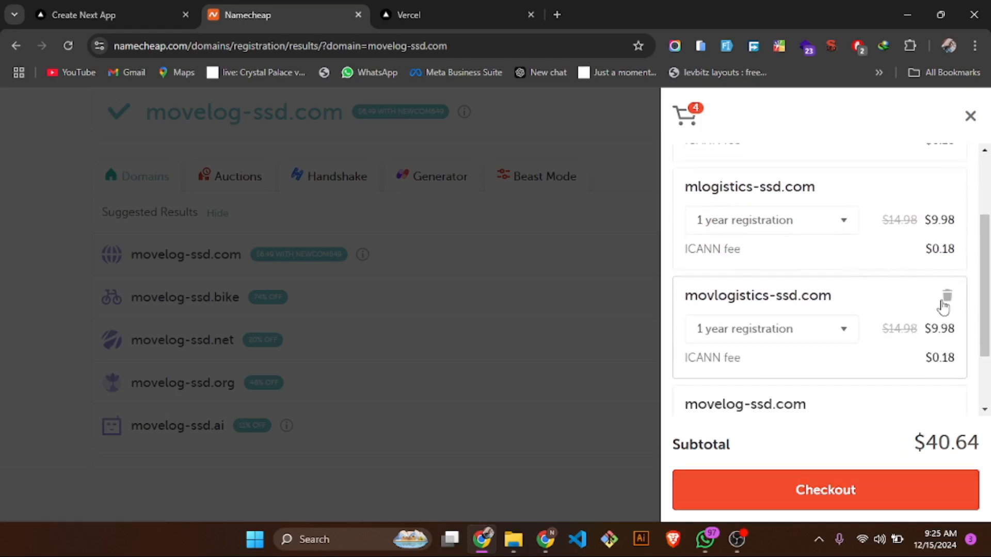
{"action": "left_click", "coordinate": [946, 302]}
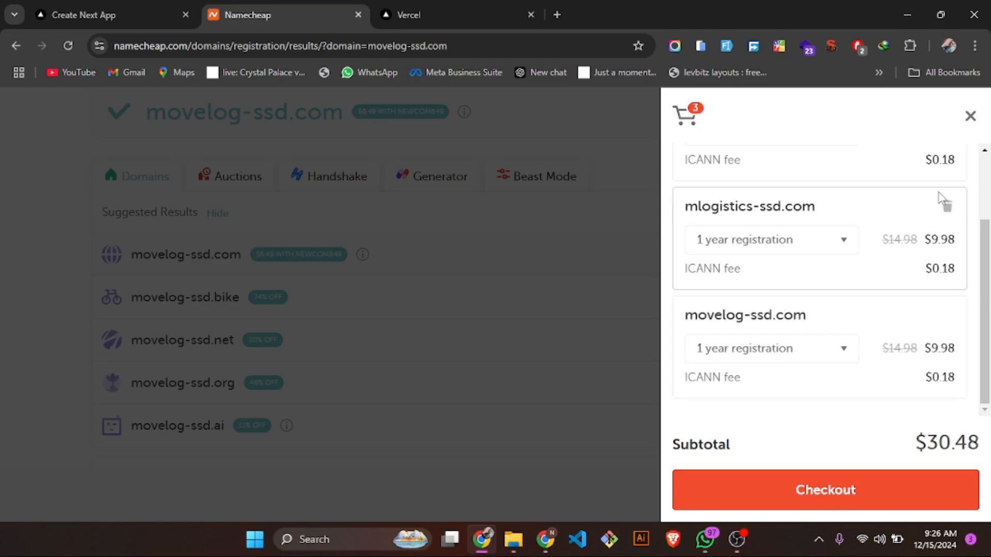
{"action": "left_click", "coordinate": [948, 208]}
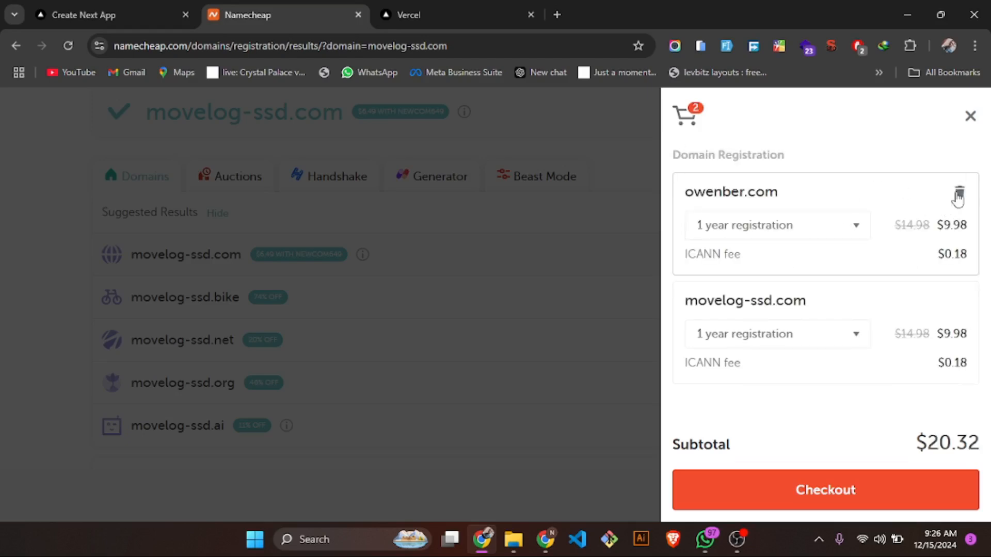
{"action": "left_click", "coordinate": [958, 196]}
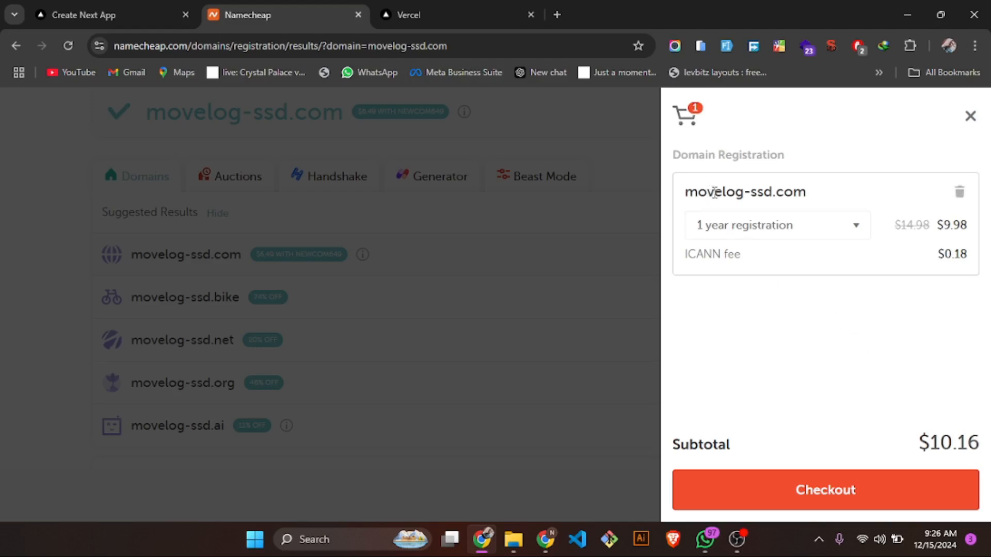
{"action": "left_click", "coordinate": [706, 538]}
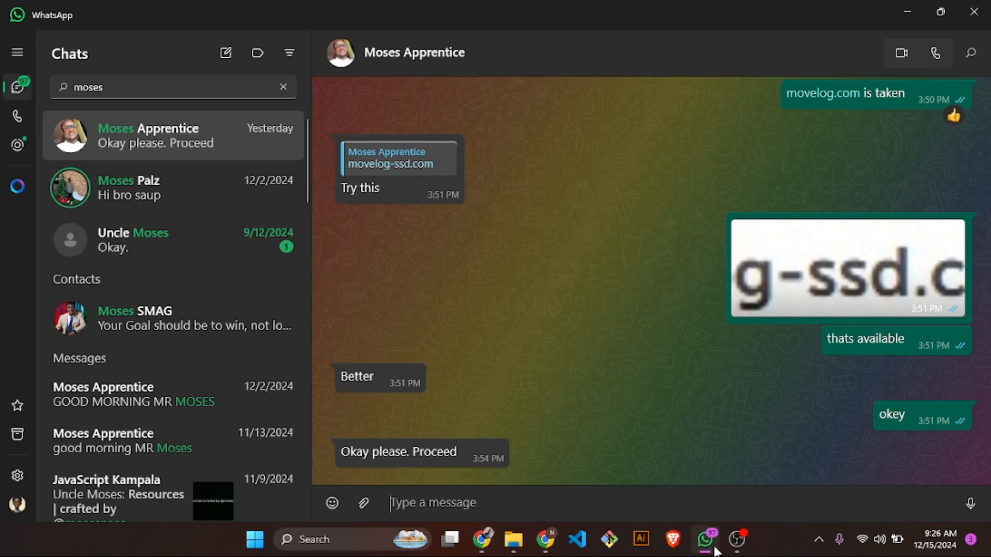
{"action": "left_click", "coordinate": [715, 550]}
{"action": "left_click", "coordinate": [715, 550]}
{"action": "left_click", "coordinate": [715, 550]}
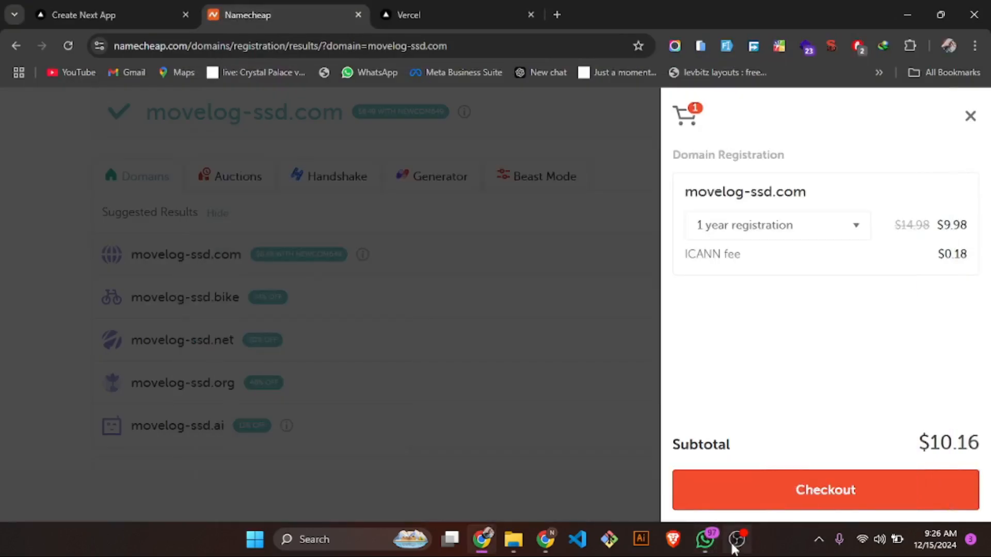
{"action": "left_click", "coordinate": [737, 539]}
{"action": "left_click", "coordinate": [737, 539]}
- Review the cart containing movelog-ssd.com again and proceed to checkout
{"action": "left_click", "coordinate": [970, 116]}
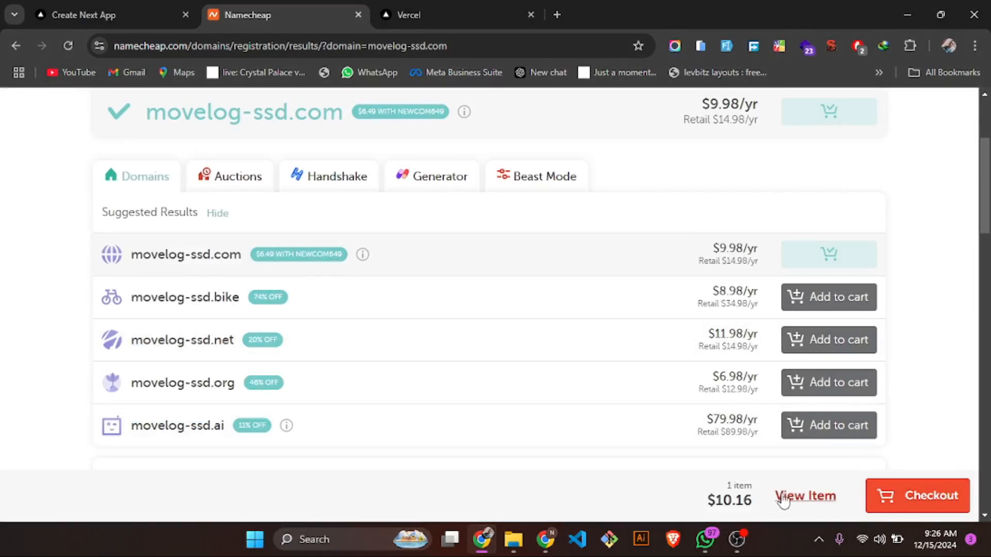
{"action": "left_click", "coordinate": [782, 497]}
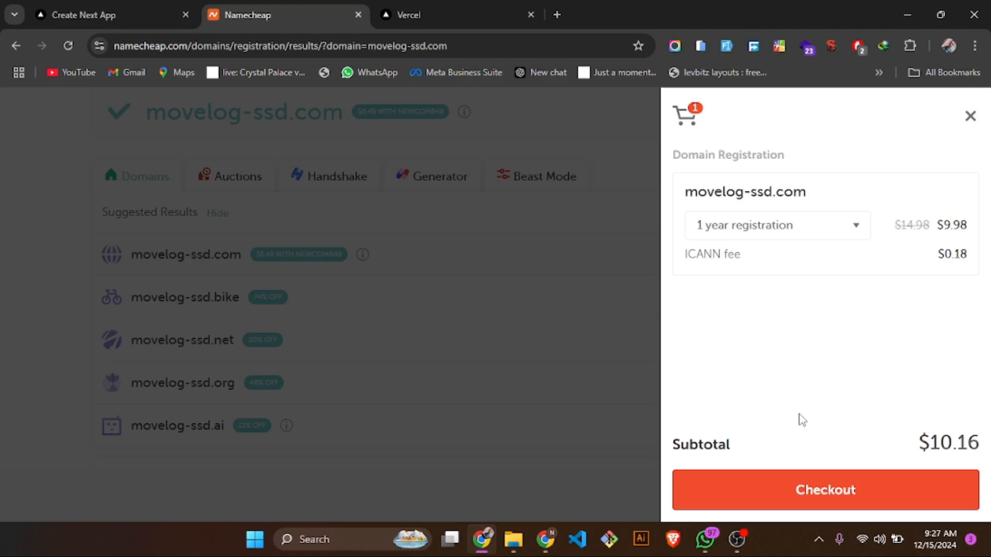
{"action": "left_click", "coordinate": [770, 493]}
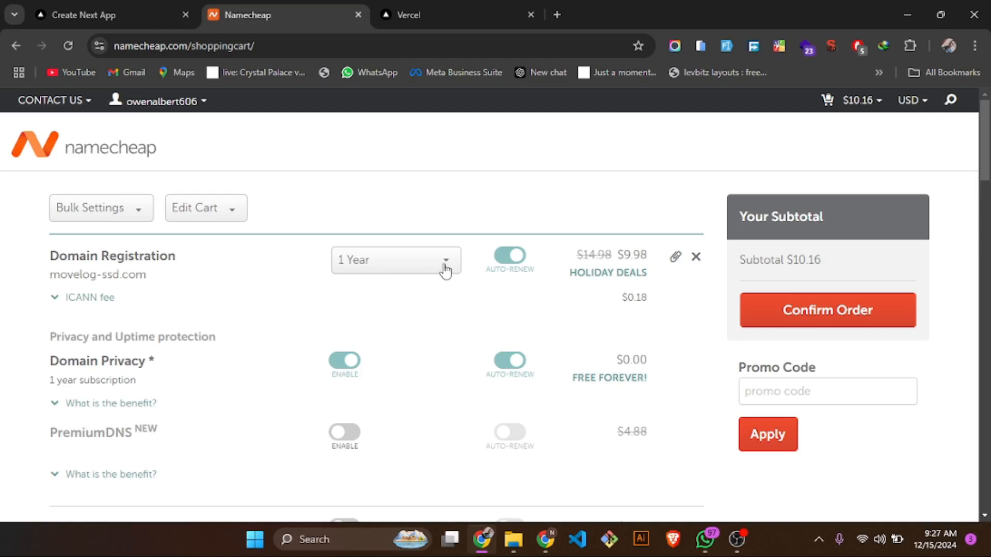
- View the registration periods for movelog-ssd.com, keep 1 Year, and turn off auto-renew for the domain registration
{"action": "left_click", "coordinate": [447, 269]}
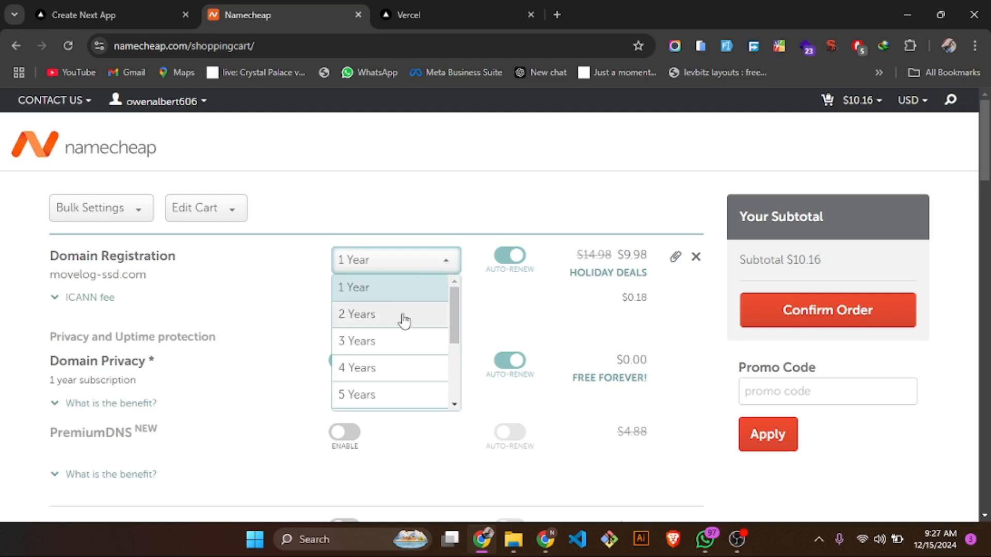
{"action": "left_click", "coordinate": [511, 324]}
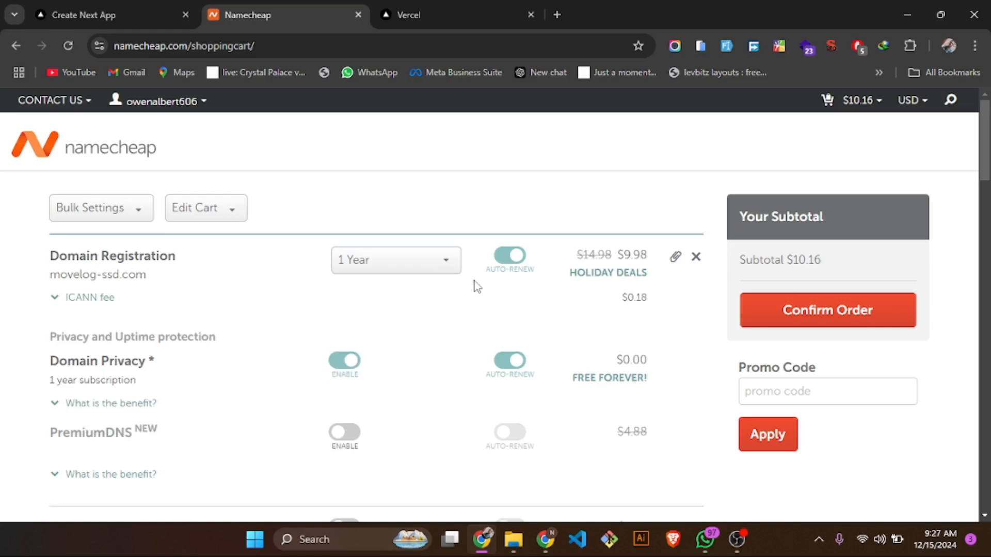
{"action": "left_click", "coordinate": [504, 268]}
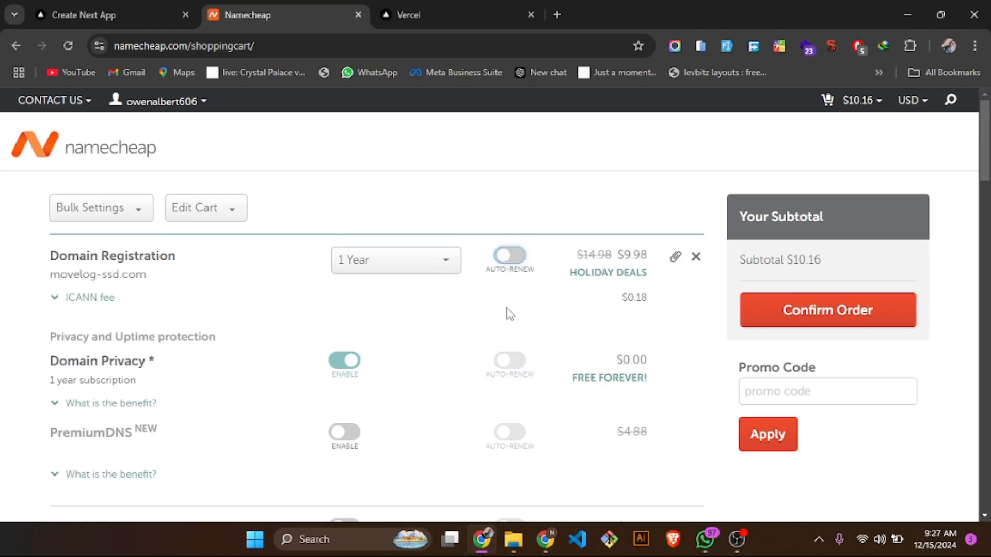
- Examine the cart's optional extras, including Domain Privacy, PremiumDNS, Stellar Web Hosting and the Improve Your Site offers
{"action": "scroll", "coordinate": [510, 314], "scroll_direction": "down", "scroll_amount": 1}
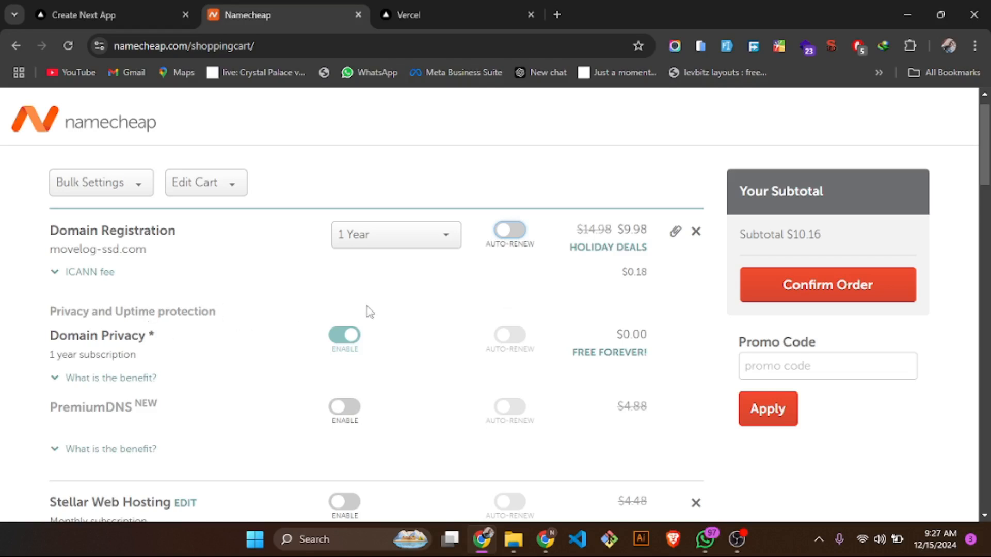
{"action": "scroll", "coordinate": [486, 361], "scroll_direction": "down", "scroll_amount": 1}
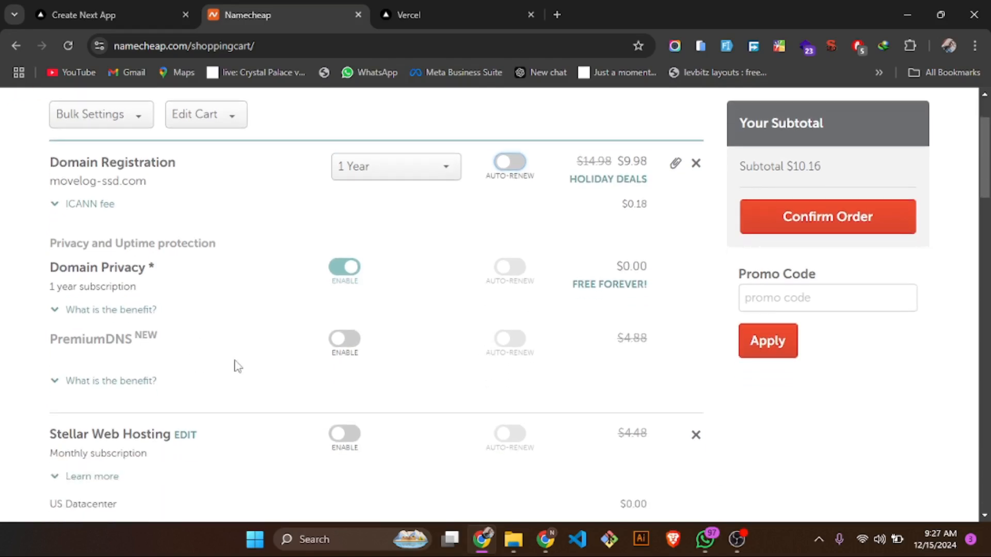
{"action": "scroll", "coordinate": [387, 367], "scroll_direction": "down", "scroll_amount": 2}
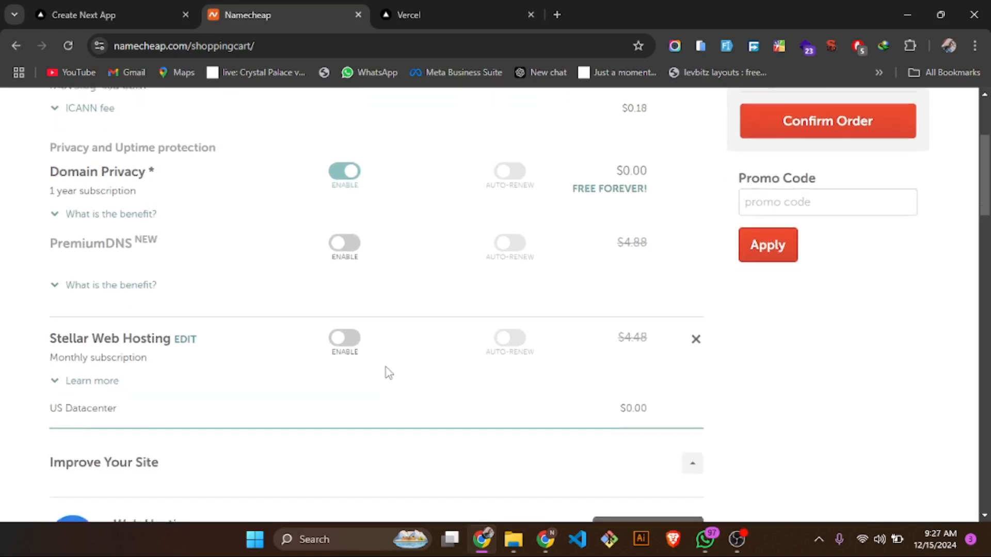
{"action": "scroll", "coordinate": [388, 373], "scroll_direction": "down", "scroll_amount": 3}
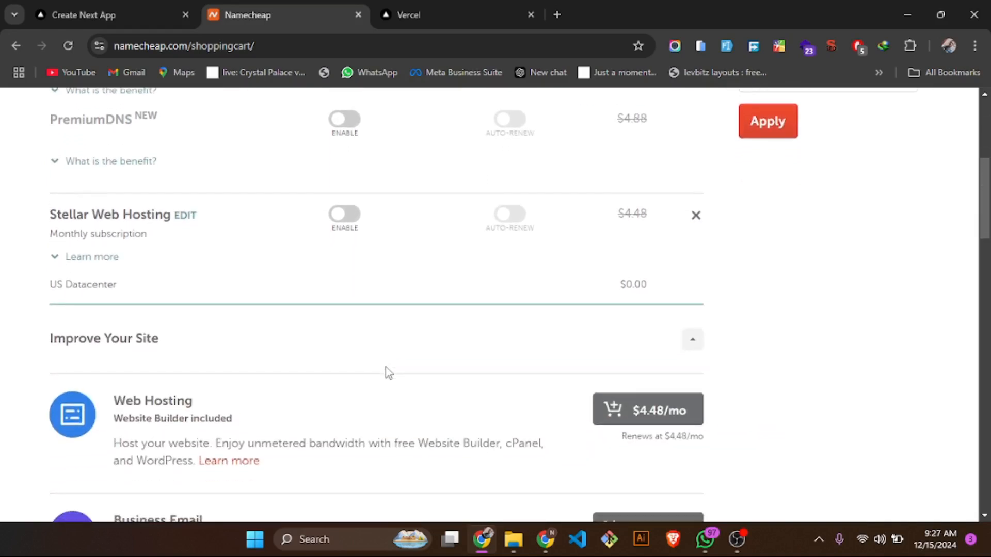
{"action": "scroll", "coordinate": [388, 372], "scroll_direction": "down", "scroll_amount": 7}
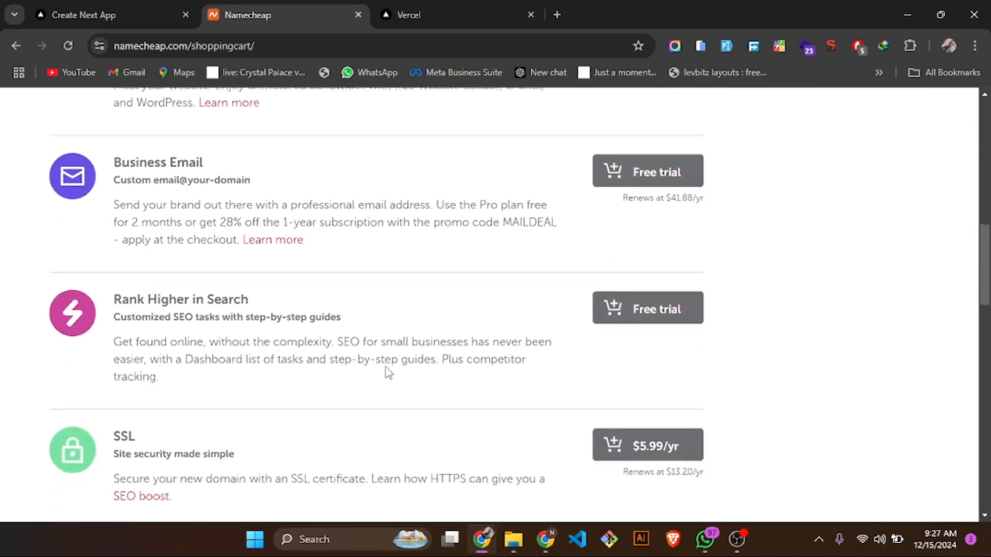
{"action": "scroll", "coordinate": [388, 373], "scroll_direction": "up", "scroll_amount": 6}
{"action": "scroll", "coordinate": [387, 373], "scroll_direction": "down", "scroll_amount": 5}
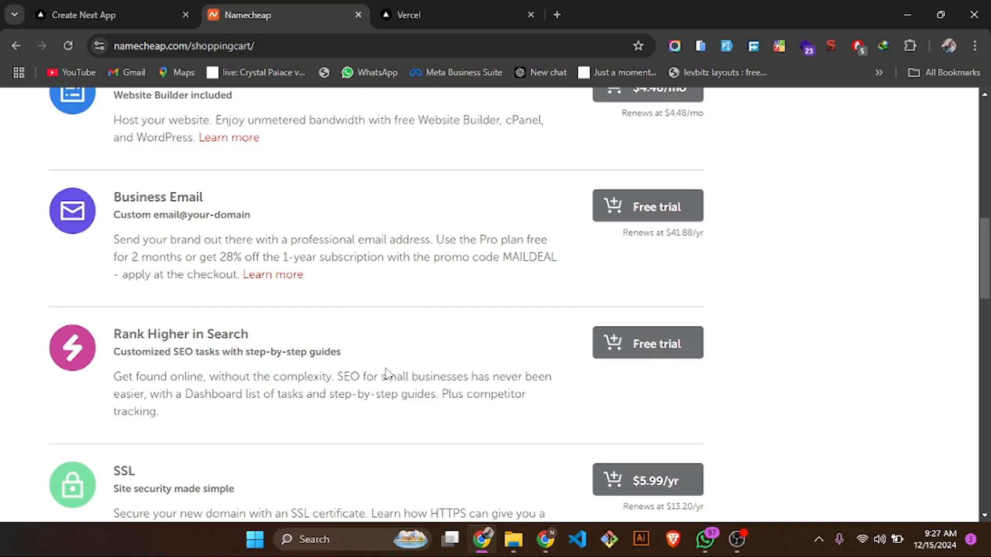
{"action": "scroll", "coordinate": [387, 372], "scroll_direction": "down", "scroll_amount": 1}
{"action": "scroll", "coordinate": [310, 309], "scroll_direction": "up", "scroll_amount": 2}
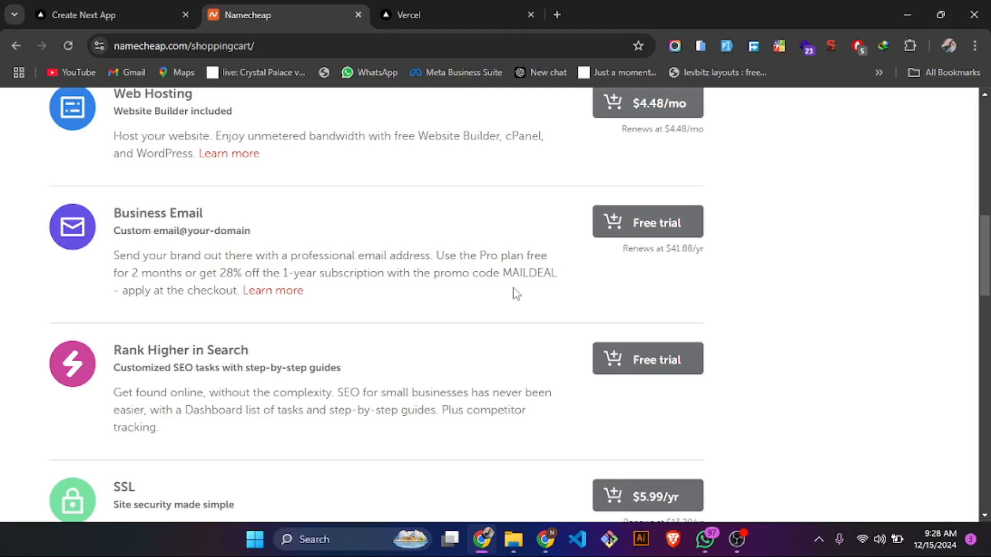
{"action": "scroll", "coordinate": [514, 293], "scroll_direction": "up", "scroll_amount": 2}
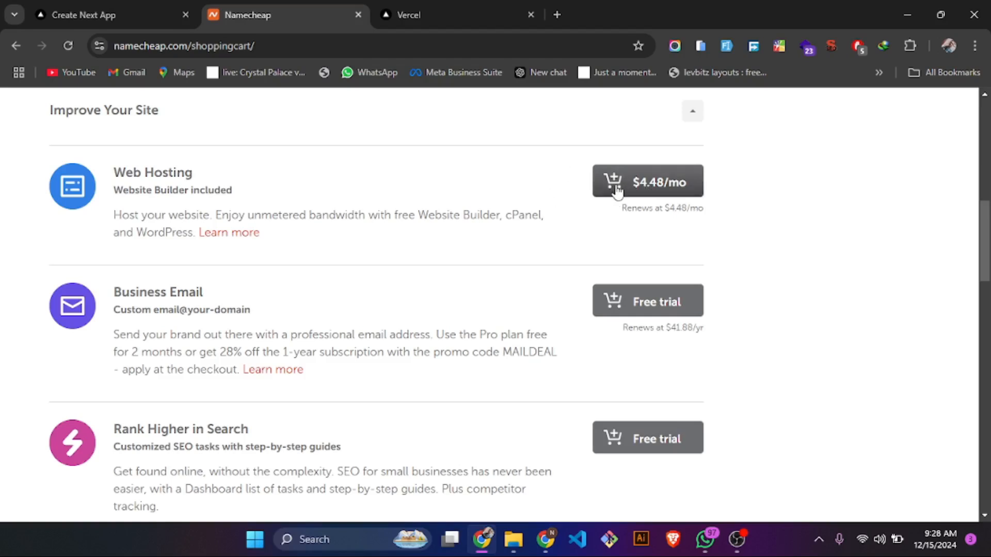
{"action": "scroll", "coordinate": [449, 235], "scroll_direction": "down", "scroll_amount": 2}
{"action": "scroll", "coordinate": [449, 235], "scroll_direction": "down", "scroll_amount": 7}
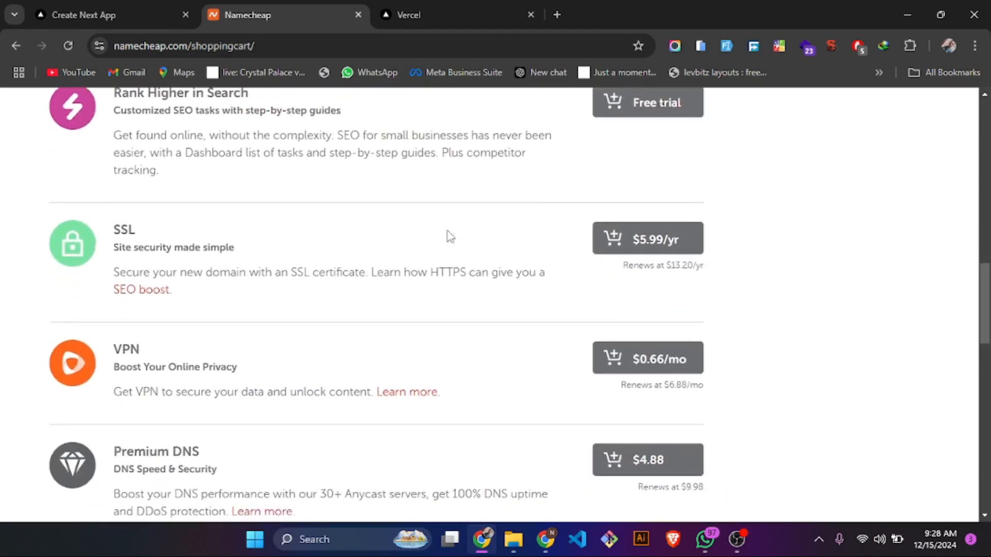
{"action": "scroll", "coordinate": [449, 237], "scroll_direction": "down", "scroll_amount": 8}
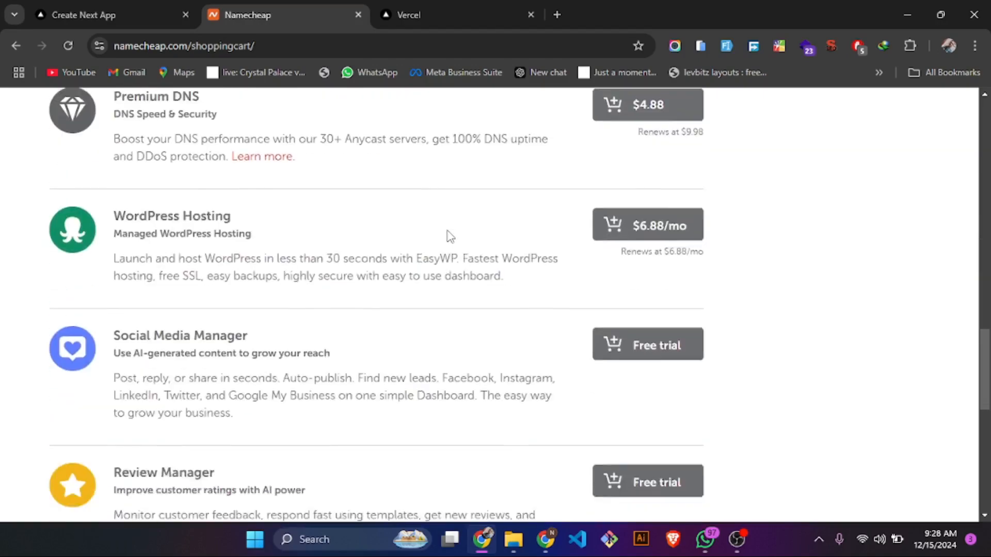
- Confirm the cart order for the one-year movelog-ssd.com registration without adding any paid extras
{"action": "scroll", "coordinate": [449, 237], "scroll_direction": "up", "scroll_amount": 13}
{"action": "scroll", "coordinate": [449, 237], "scroll_direction": "up", "scroll_amount": 10}
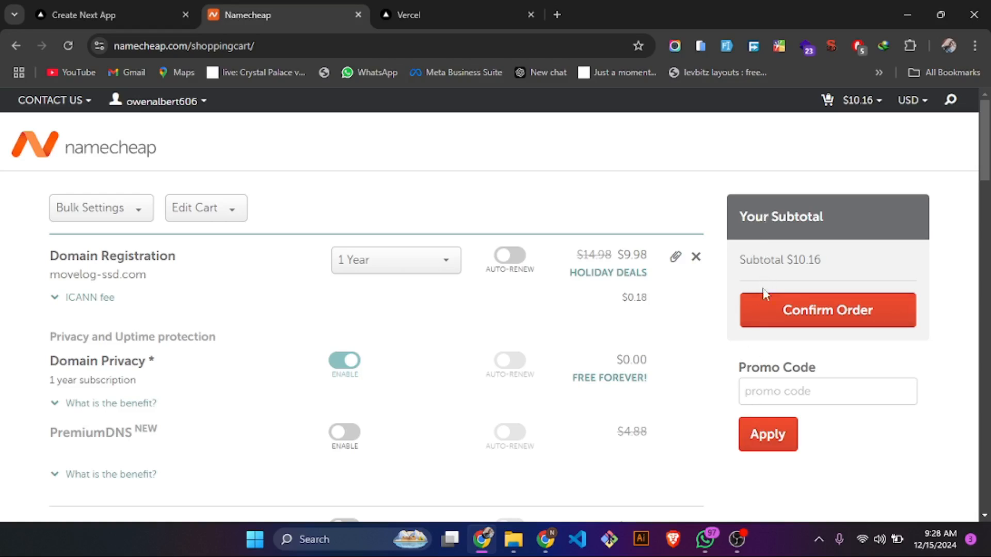
{"action": "left_click", "coordinate": [764, 309]}
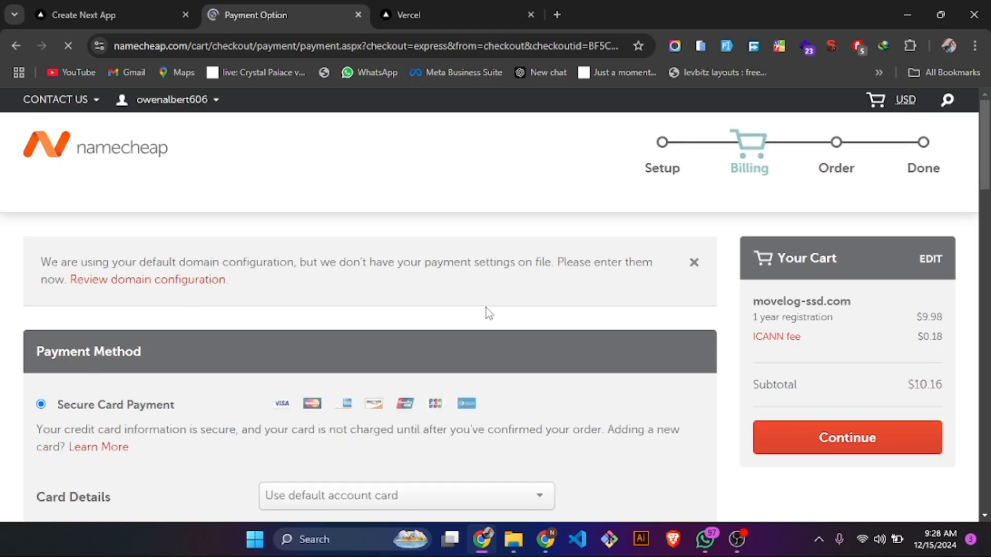
- Examine the billing page's payment methods, default card details and billing address for the receipt
{"action": "scroll", "coordinate": [489, 313], "scroll_direction": "down", "scroll_amount": 2}
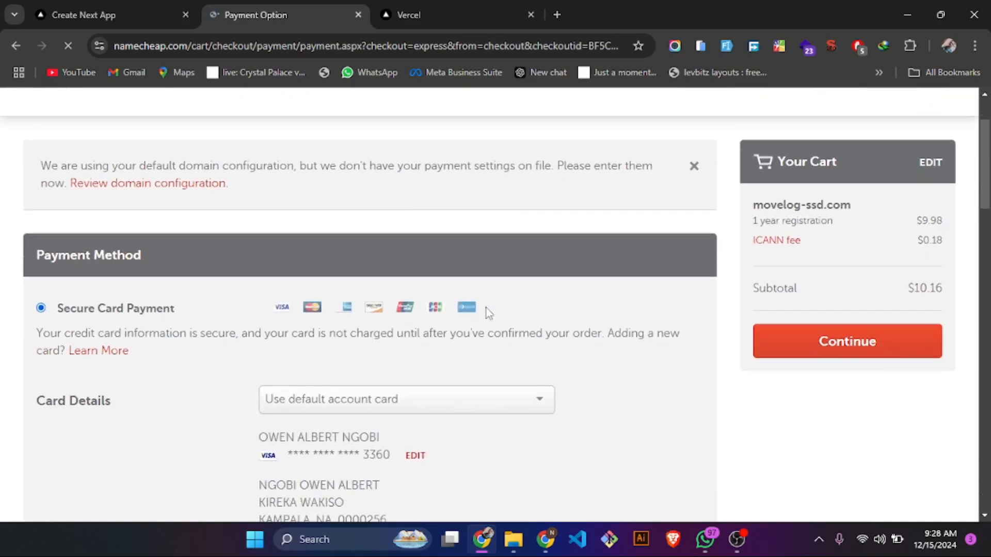
{"action": "scroll", "coordinate": [489, 313], "scroll_direction": "down", "scroll_amount": 1}
{"action": "scroll", "coordinate": [488, 314], "scroll_direction": "up", "scroll_amount": 1}
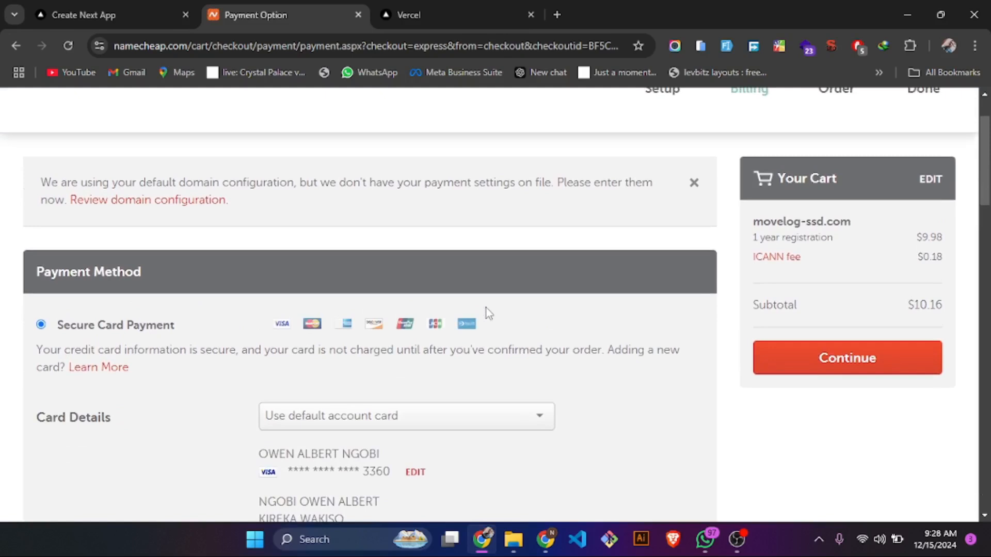
{"action": "scroll", "coordinate": [489, 313], "scroll_direction": "up", "scroll_amount": 1}
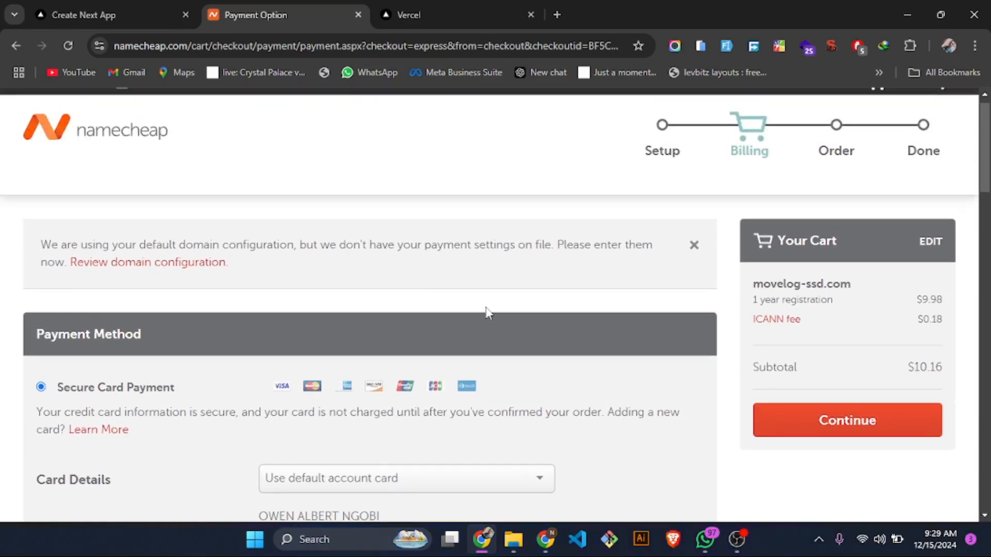
{"action": "scroll", "coordinate": [489, 313], "scroll_direction": "down", "scroll_amount": 1}
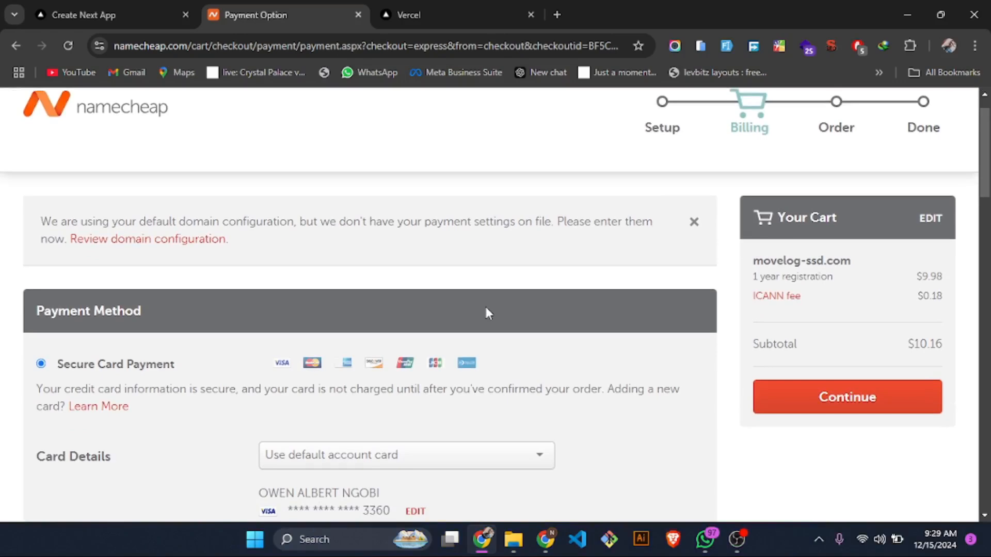
{"action": "scroll", "coordinate": [488, 313], "scroll_direction": "down", "scroll_amount": 1}
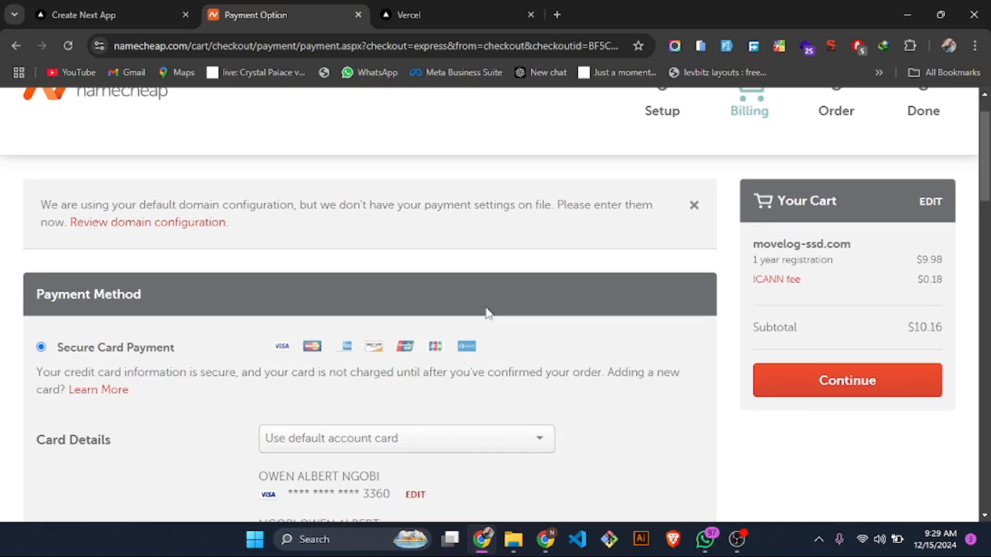
{"action": "scroll", "coordinate": [489, 313], "scroll_direction": "down", "scroll_amount": 3}
{"action": "scroll", "coordinate": [488, 314], "scroll_direction": "down", "scroll_amount": 2}
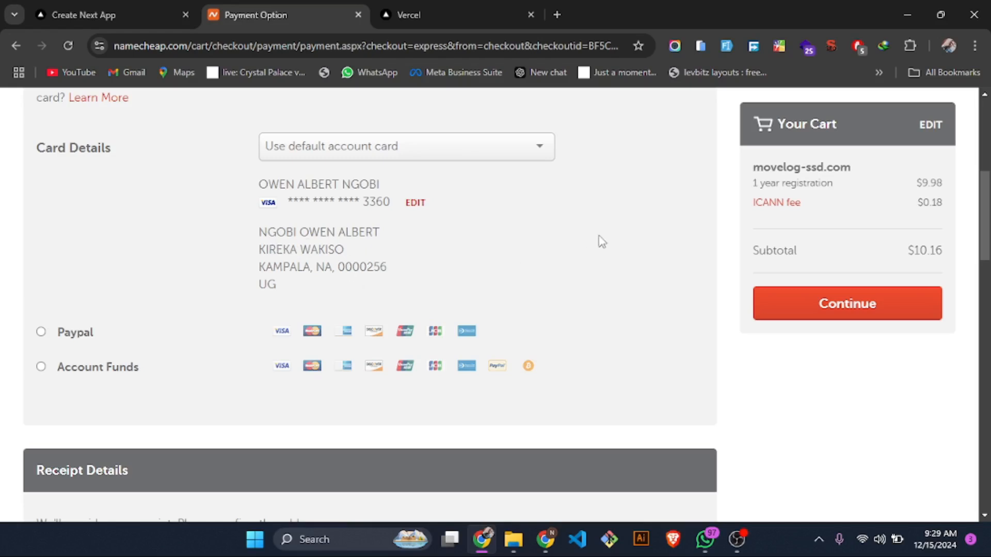
{"action": "scroll", "coordinate": [601, 242], "scroll_direction": "down", "scroll_amount": 1}
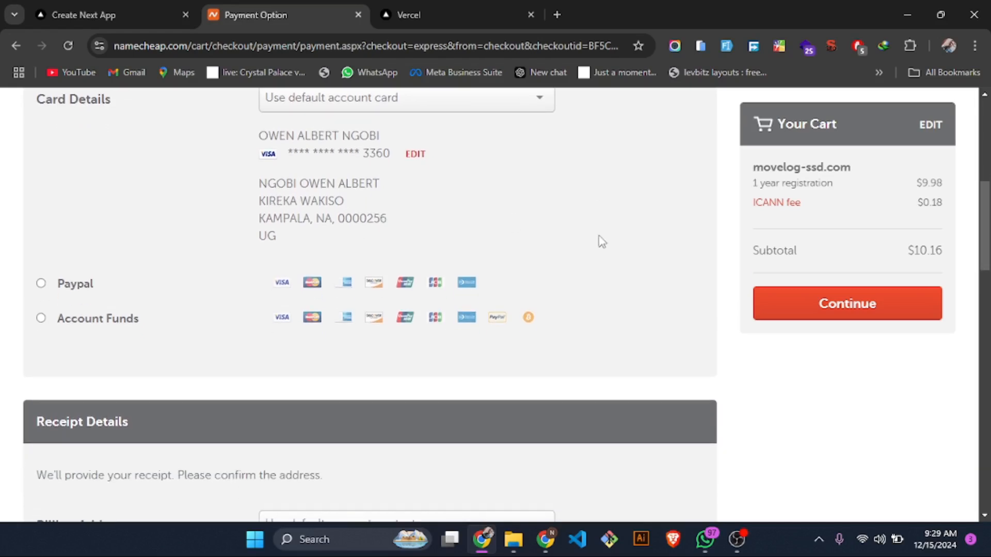
{"action": "scroll", "coordinate": [601, 242], "scroll_direction": "down", "scroll_amount": 2}
{"action": "scroll", "coordinate": [602, 242], "scroll_direction": "up", "scroll_amount": 3}
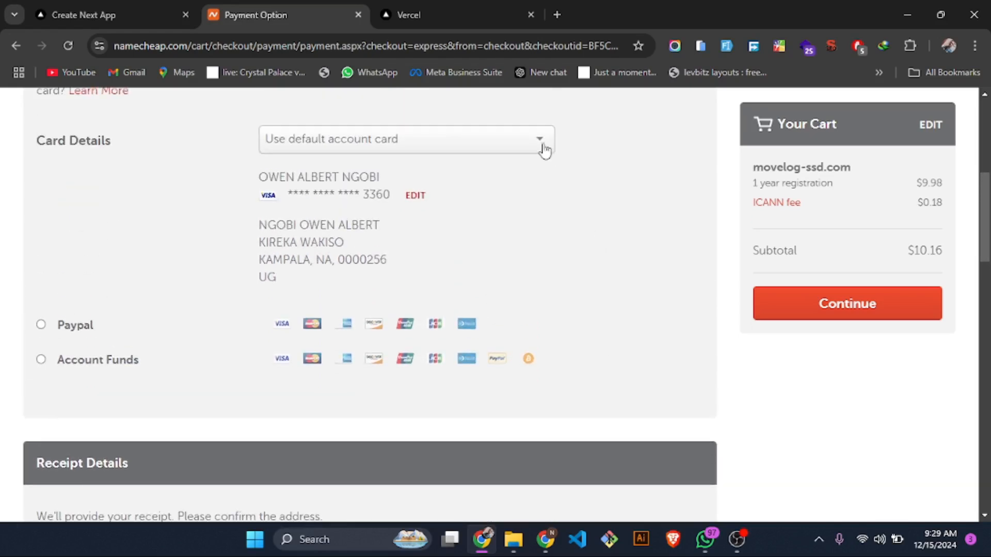
{"action": "scroll", "coordinate": [612, 295], "scroll_direction": "down", "scroll_amount": 3}
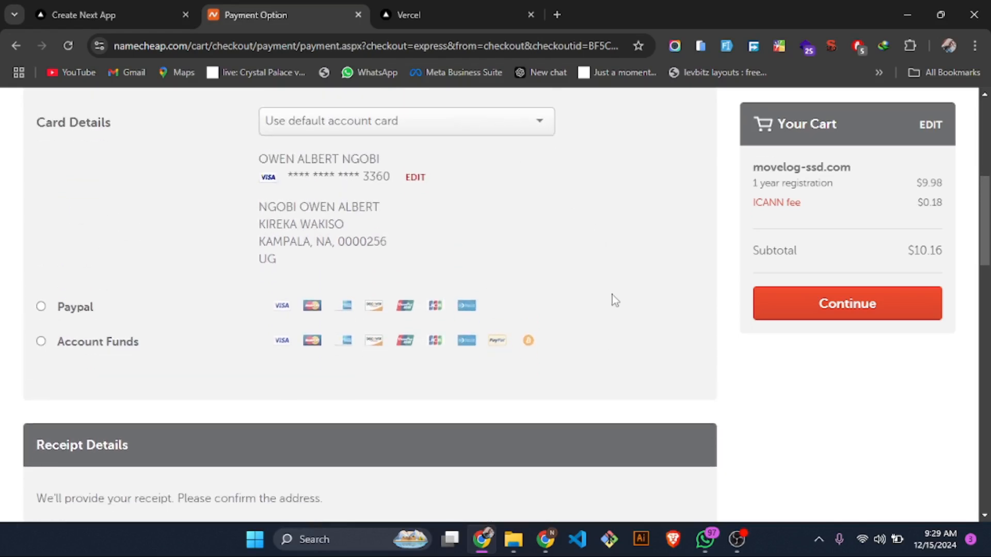
{"action": "scroll", "coordinate": [612, 295], "scroll_direction": "down", "scroll_amount": 1}
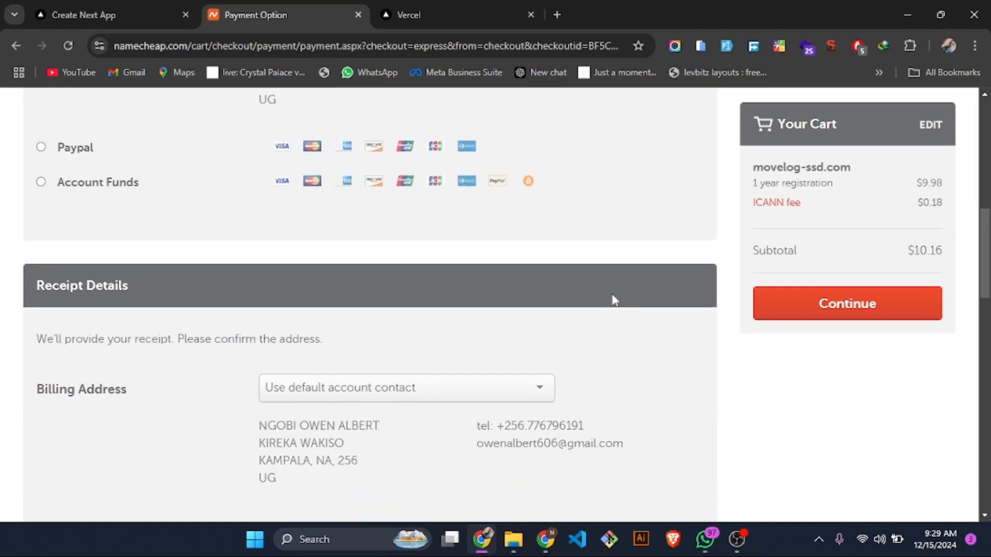
{"action": "scroll", "coordinate": [612, 299], "scroll_direction": "up", "scroll_amount": 3}
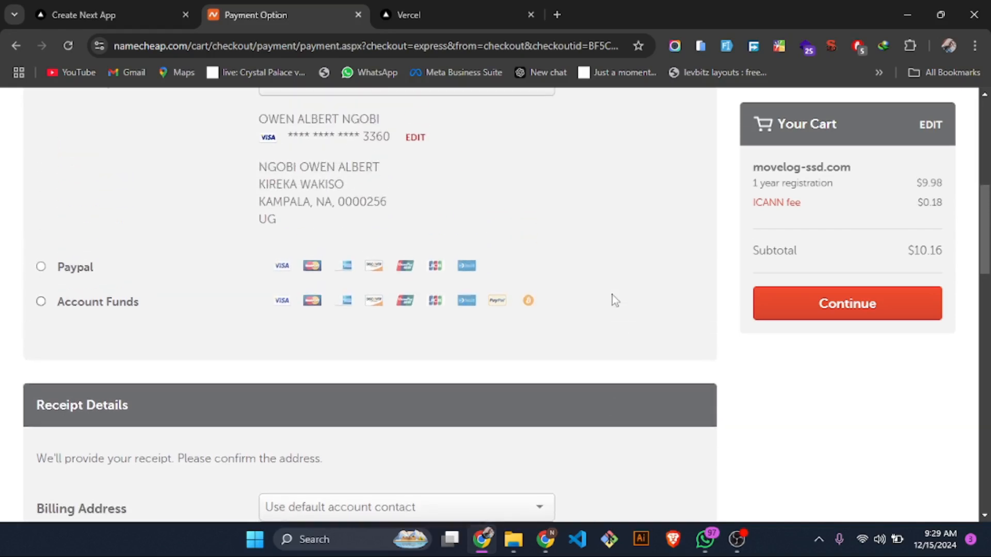
{"action": "scroll", "coordinate": [612, 295], "scroll_direction": "down", "scroll_amount": 1}
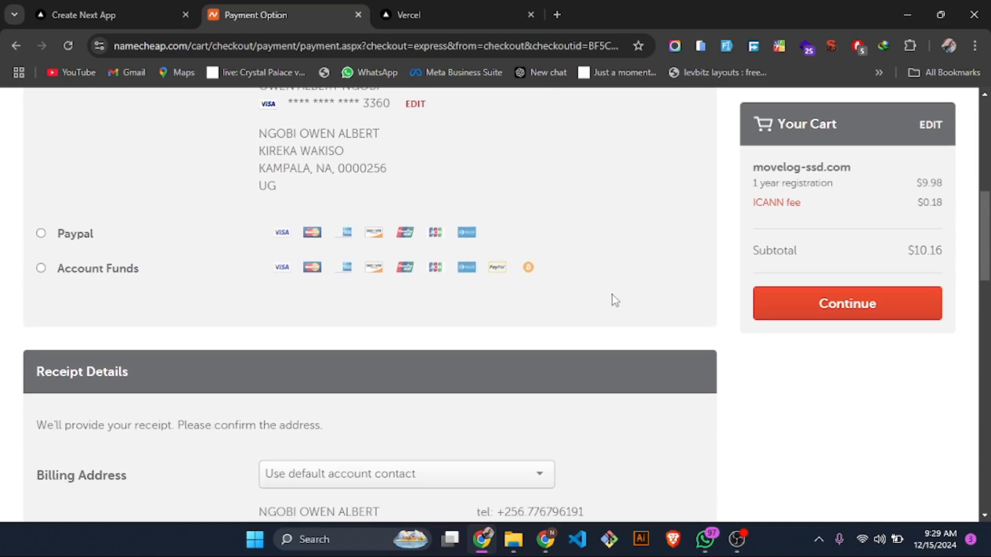
- Keep Secure Card Payment with the default account card and continue to the order review
{"action": "scroll", "coordinate": [612, 295], "scroll_direction": "up", "scroll_amount": 1}
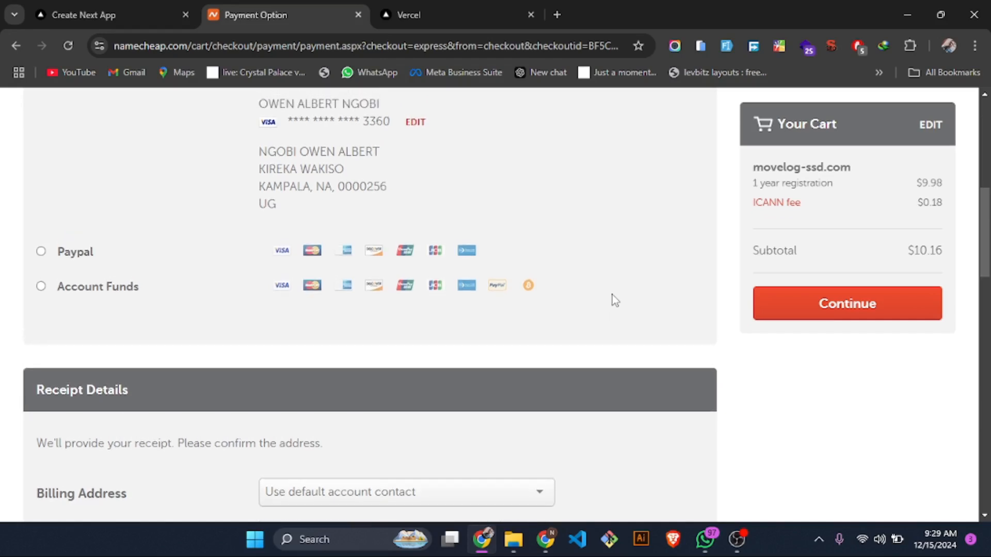
{"action": "scroll", "coordinate": [612, 295], "scroll_direction": "up", "scroll_amount": 6}
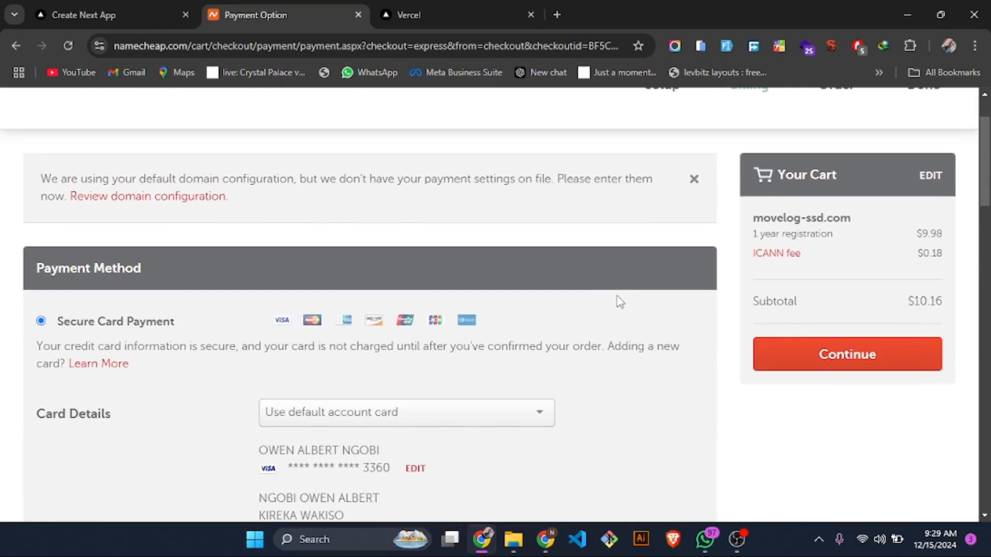
{"action": "left_click", "coordinate": [791, 353]}
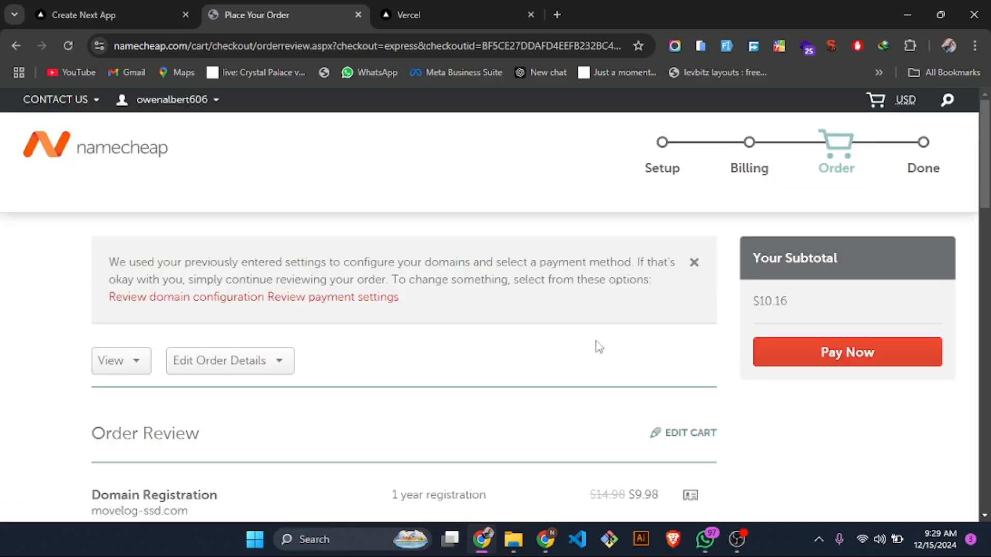
- Check the order review for movelog-ssd.com, including the registration, domain privacy, subtotal and payment details
{"action": "scroll", "coordinate": [551, 353], "scroll_direction": "down", "scroll_amount": 3}
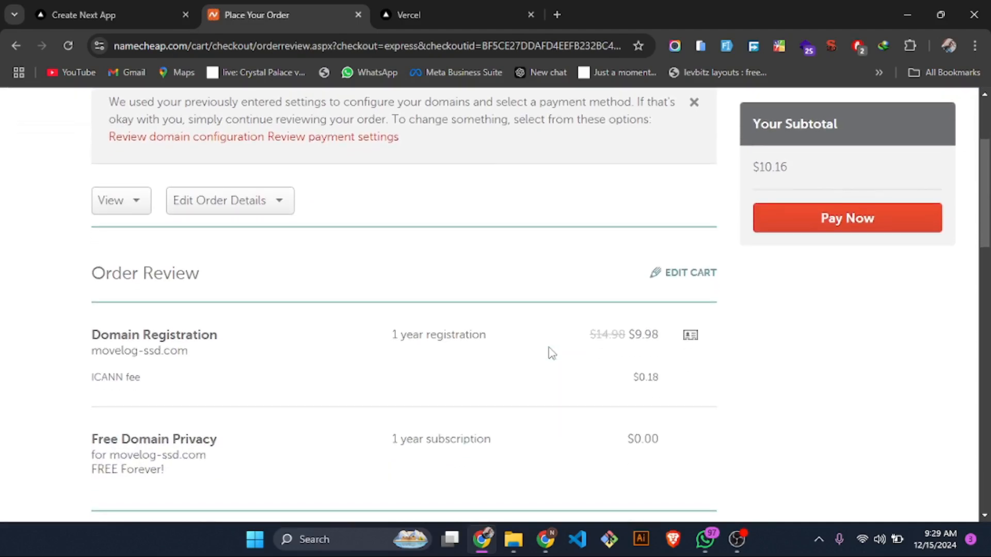
{"action": "scroll", "coordinate": [551, 354], "scroll_direction": "down", "scroll_amount": 1}
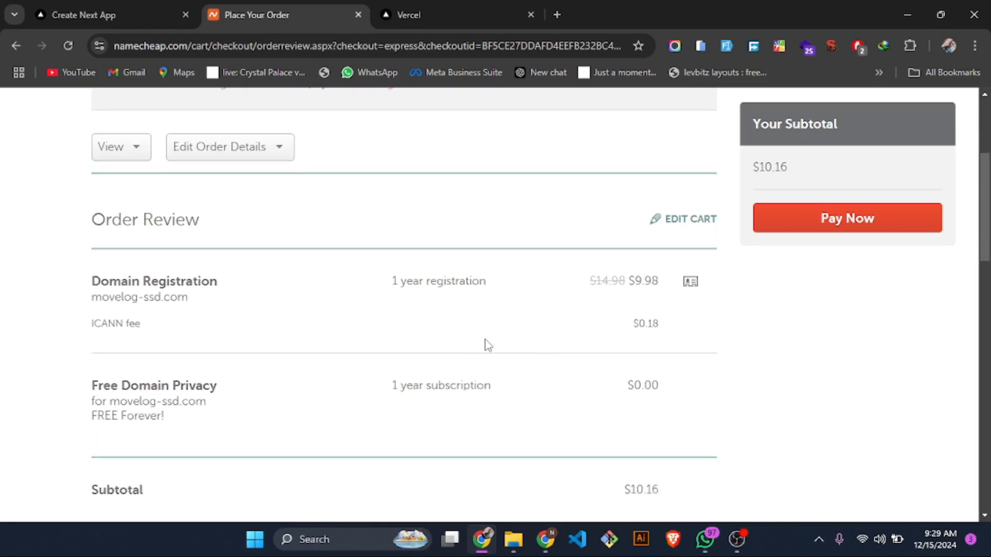
{"action": "scroll", "coordinate": [503, 424], "scroll_direction": "down", "scroll_amount": 1}
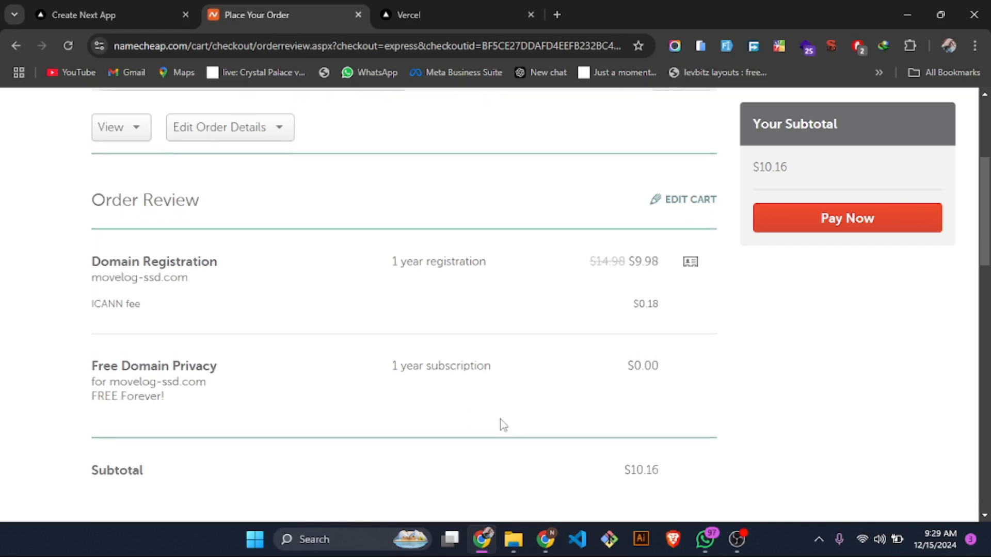
{"action": "scroll", "coordinate": [504, 425], "scroll_direction": "down", "scroll_amount": 1}
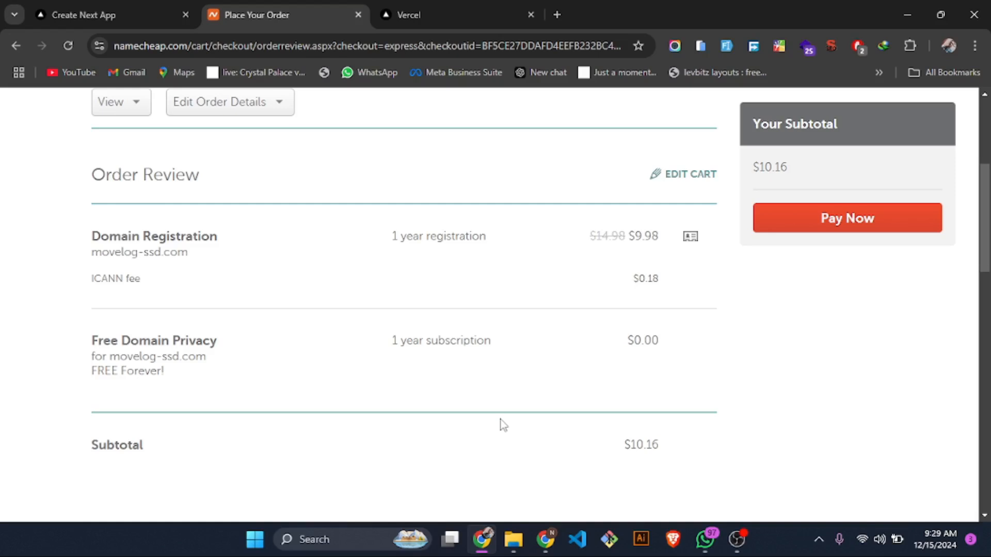
{"action": "scroll", "coordinate": [503, 425], "scroll_direction": "down", "scroll_amount": 2}
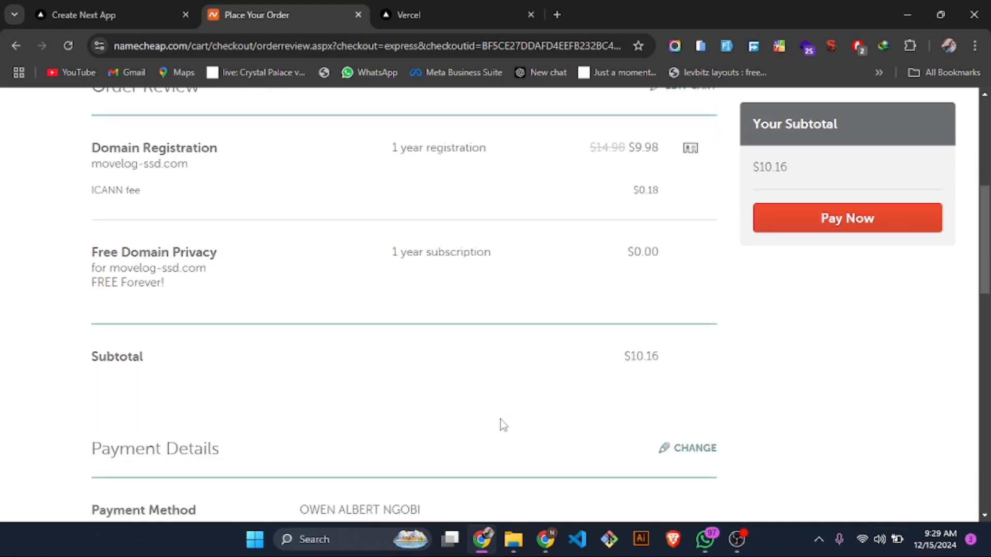
{"action": "scroll", "coordinate": [503, 425], "scroll_direction": "down", "scroll_amount": 2}
{"action": "scroll", "coordinate": [503, 425], "scroll_direction": "up", "scroll_amount": 1}
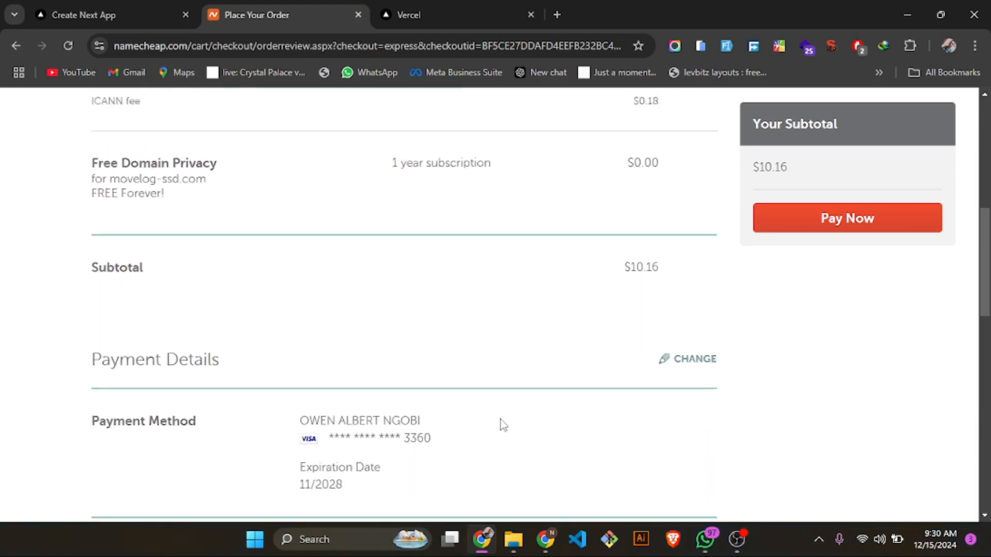
{"action": "scroll", "coordinate": [504, 425], "scroll_direction": "up", "scroll_amount": 4}
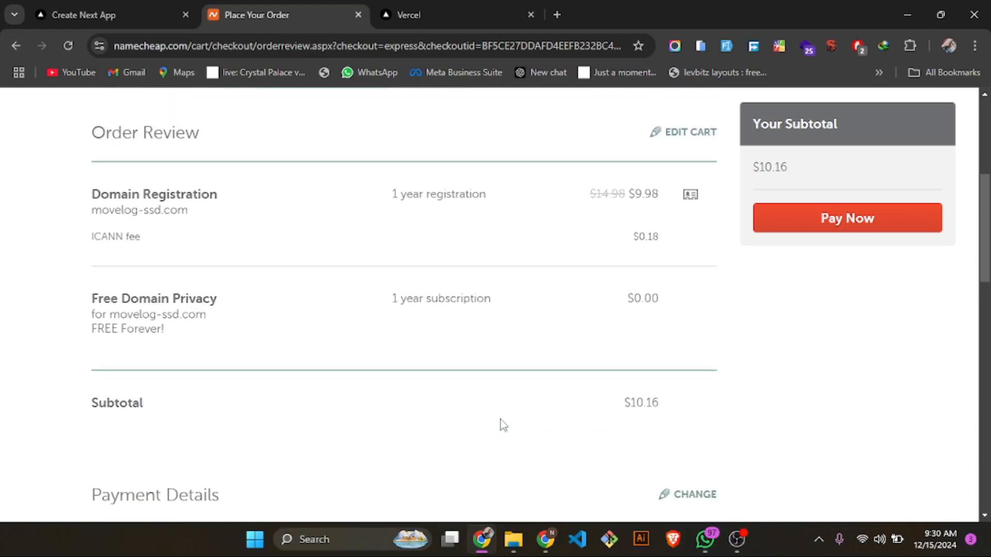
{"action": "scroll", "coordinate": [504, 425], "scroll_direction": "up", "scroll_amount": 4}
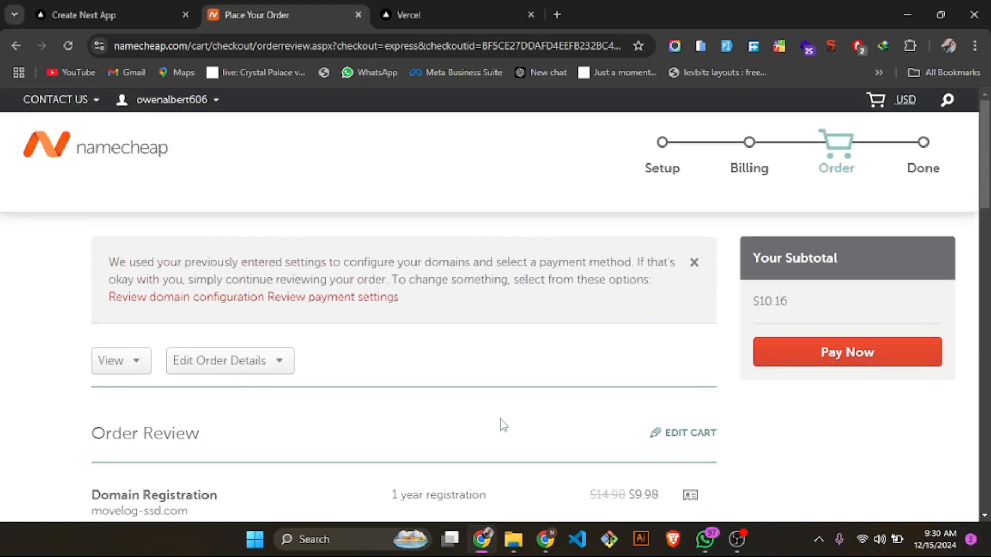
- Pay for the one-year movelog-ssd.com registration and wait for the order to be processed
{"action": "left_click", "coordinate": [792, 356]}
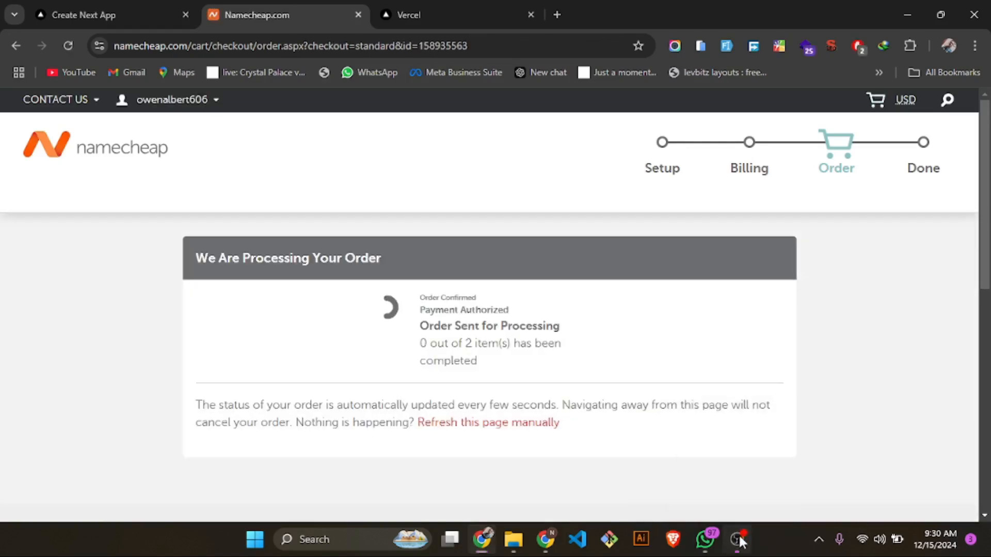
{"action": "left_click", "coordinate": [737, 539]}
{"action": "left_click", "coordinate": [740, 538]}
{"action": "left_click", "coordinate": [739, 538]}
{"action": "left_click", "coordinate": [739, 538]}
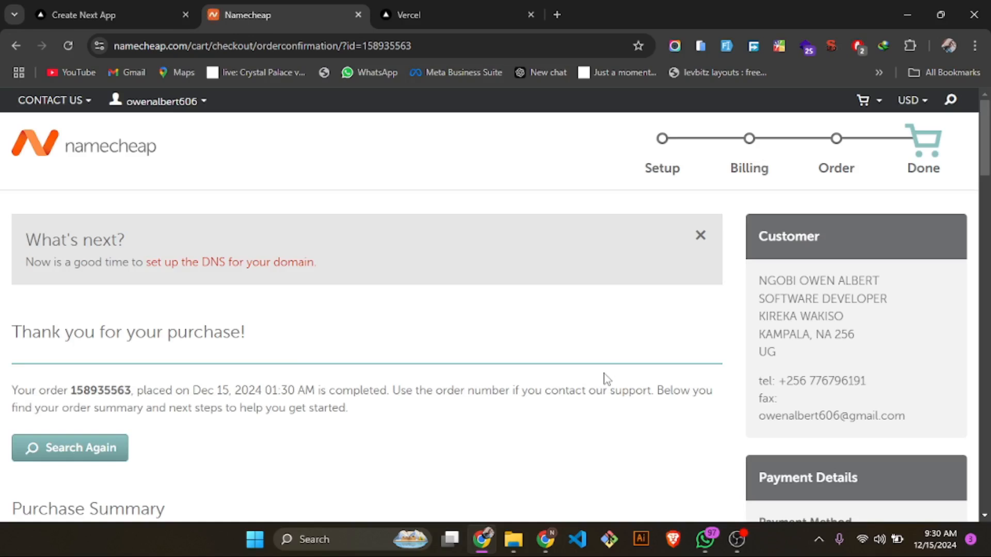
- Examine the order confirmation page, including the purchase summary, payment details and suggested next steps for the domain
{"action": "scroll", "coordinate": [606, 379], "scroll_direction": "down", "scroll_amount": 1}
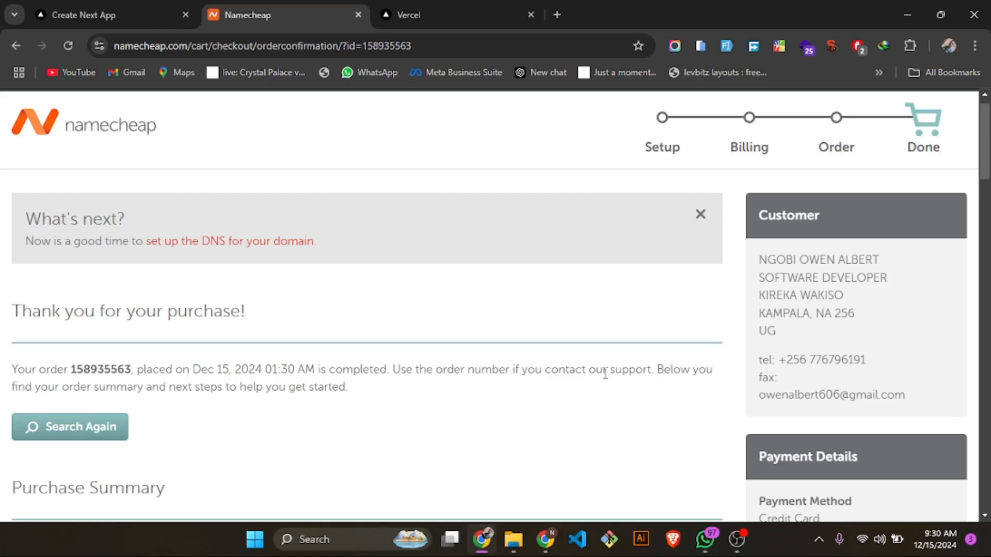
{"action": "scroll", "coordinate": [606, 373], "scroll_direction": "down", "scroll_amount": 1}
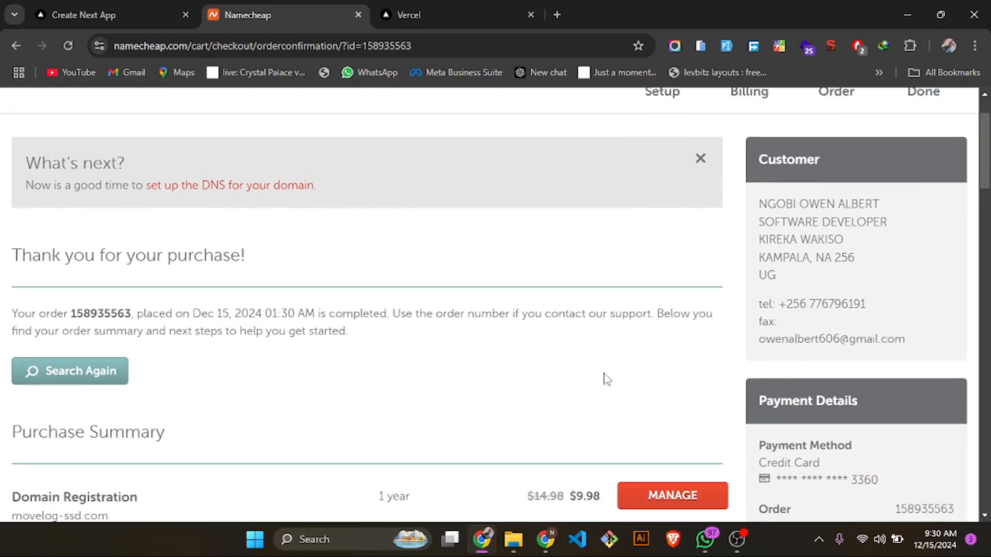
{"action": "scroll", "coordinate": [607, 379], "scroll_direction": "down", "scroll_amount": 1}
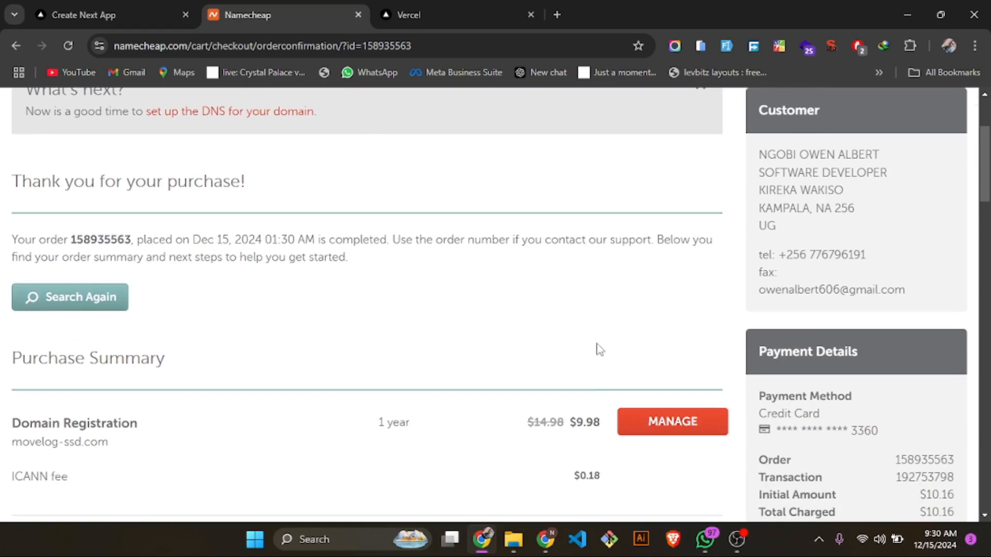
{"action": "scroll", "coordinate": [599, 349], "scroll_direction": "down", "scroll_amount": 3}
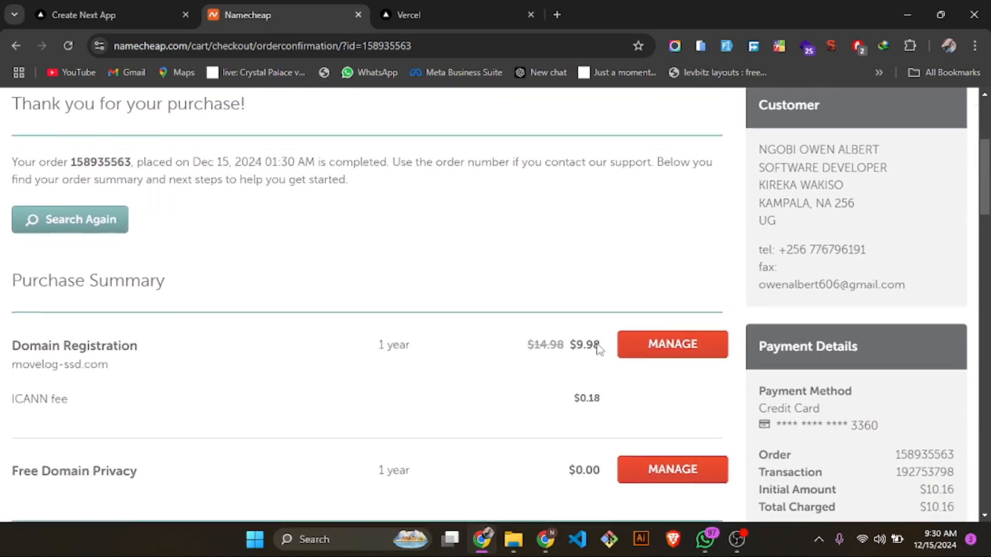
{"action": "scroll", "coordinate": [599, 347], "scroll_direction": "down", "scroll_amount": 1}
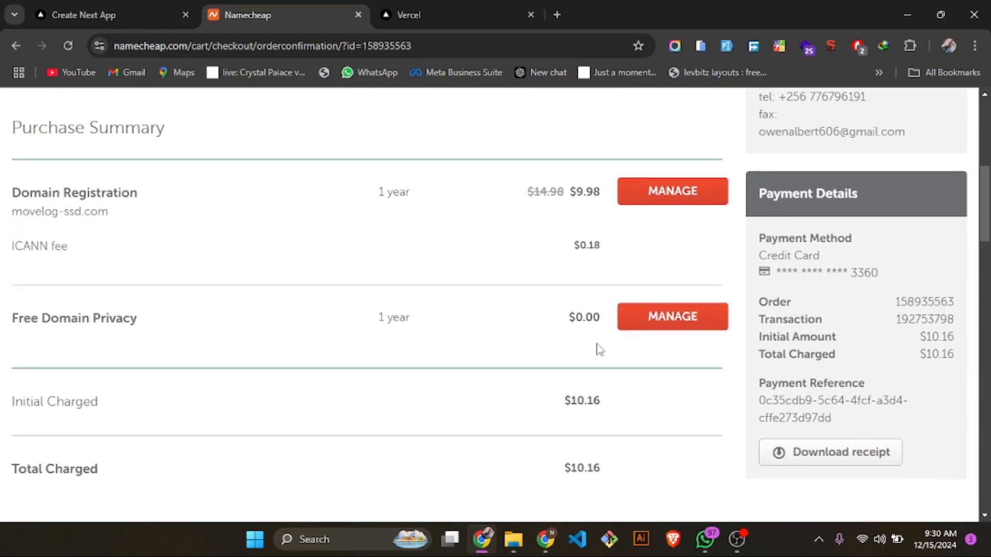
{"action": "scroll", "coordinate": [599, 350], "scroll_direction": "up", "scroll_amount": 7}
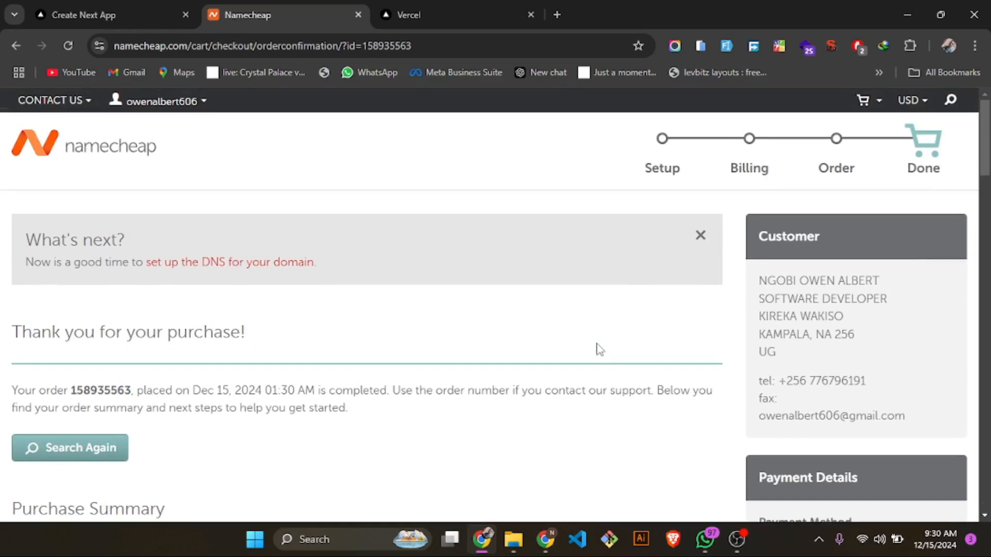
{"action": "scroll", "coordinate": [599, 350], "scroll_direction": "down", "scroll_amount": 15}
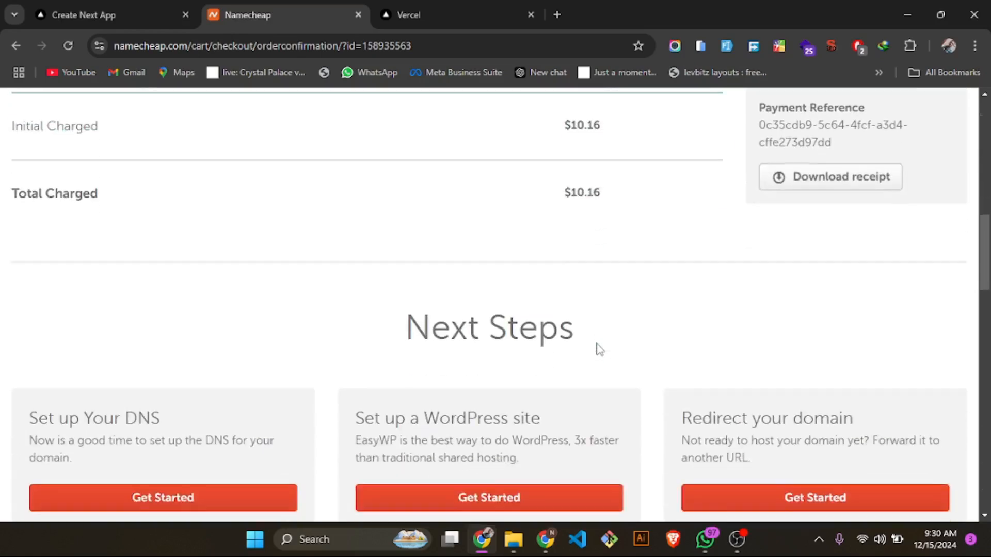
{"action": "scroll", "coordinate": [599, 350], "scroll_direction": "up", "scroll_amount": 15}
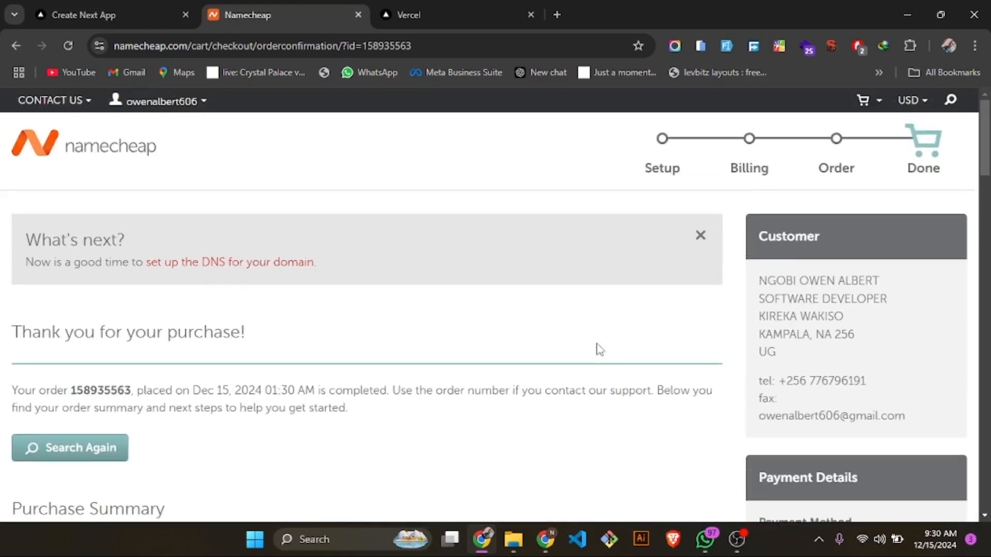
- Return to the Namecheap home page and open the account's domain list
{"action": "left_click", "coordinate": [117, 149]}
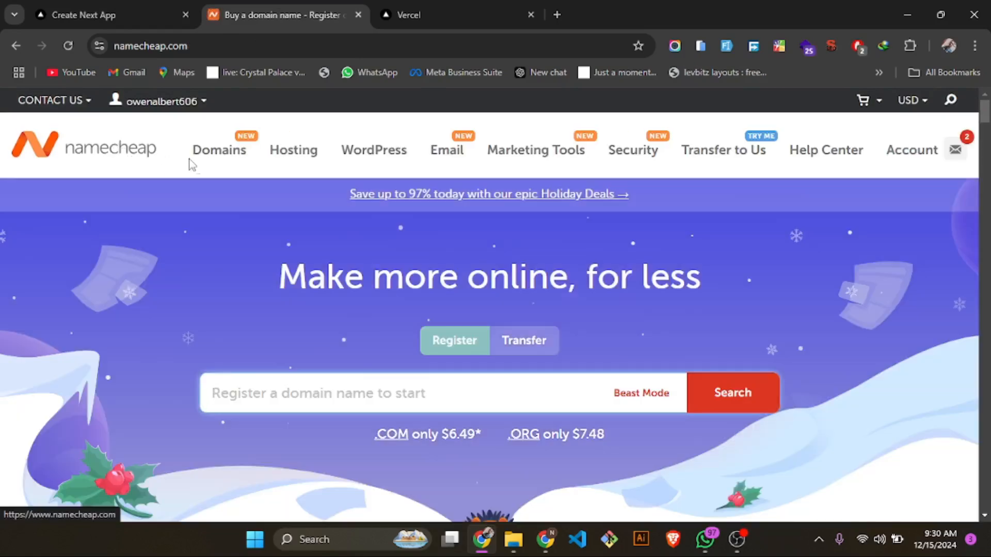
{"action": "mouse_move", "coordinate": [212, 161]}
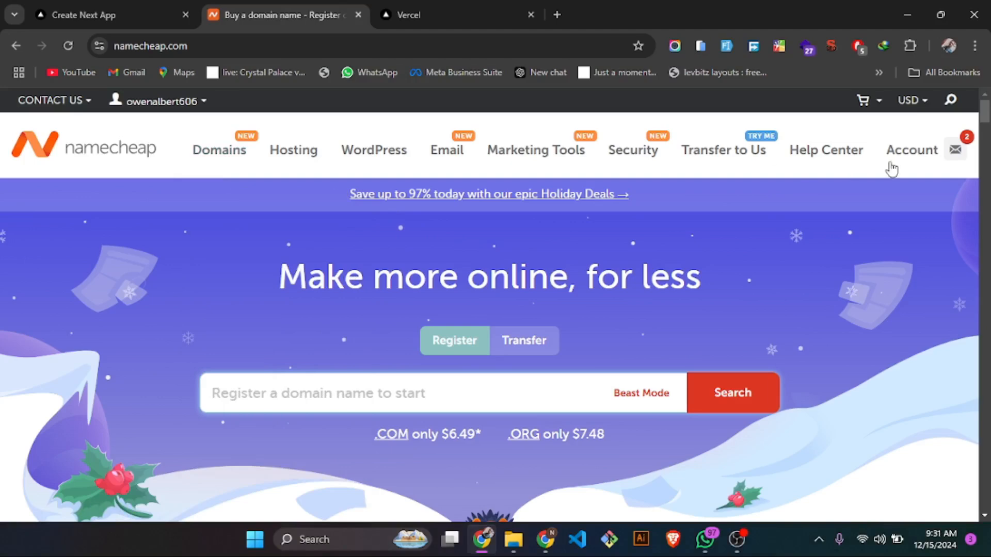
{"action": "mouse_move", "coordinate": [892, 169]}
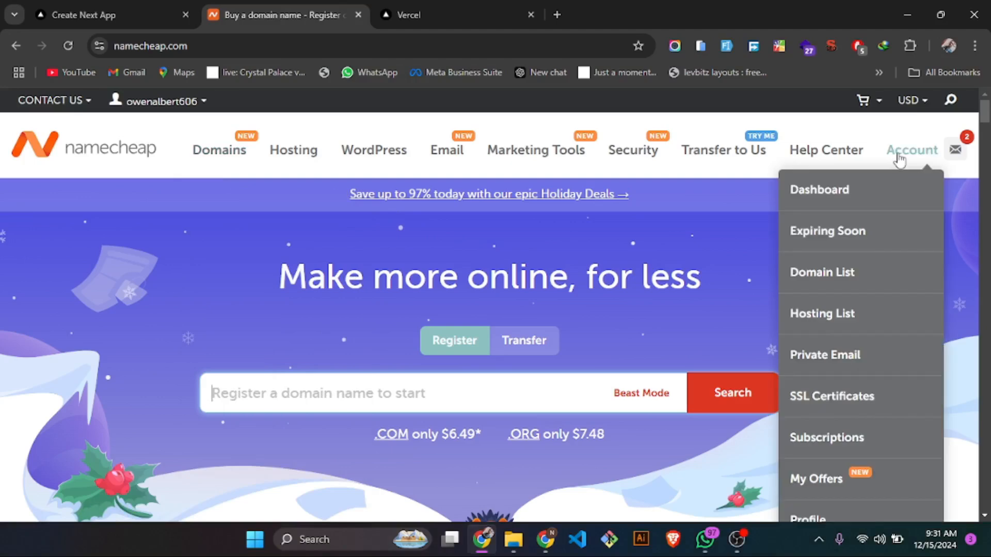
{"action": "left_click", "coordinate": [839, 264]}
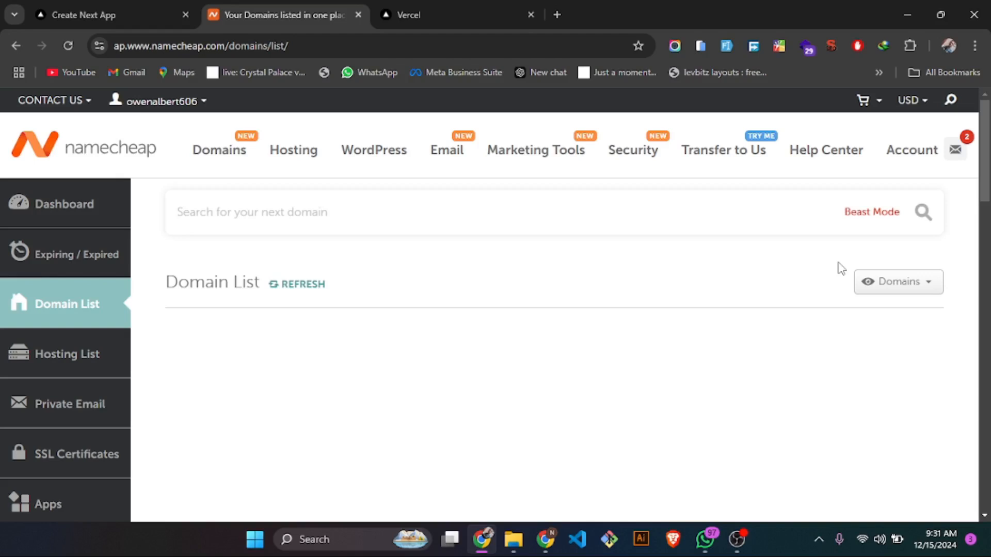
- Find movelog-ssd.com in the domain list and open its management page
{"action": "scroll", "coordinate": [577, 316], "scroll_direction": "down", "scroll_amount": 2}
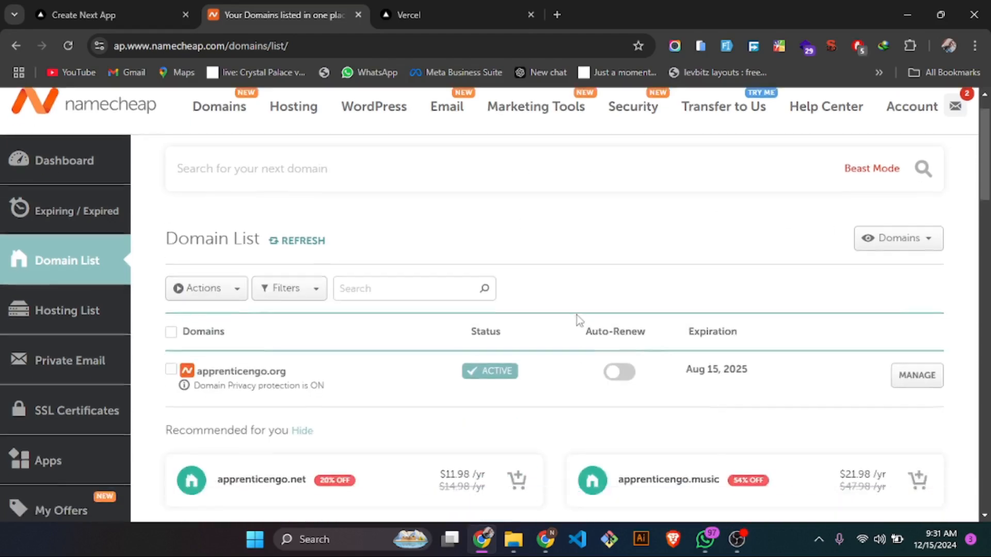
{"action": "scroll", "coordinate": [577, 315], "scroll_direction": "down", "scroll_amount": 6}
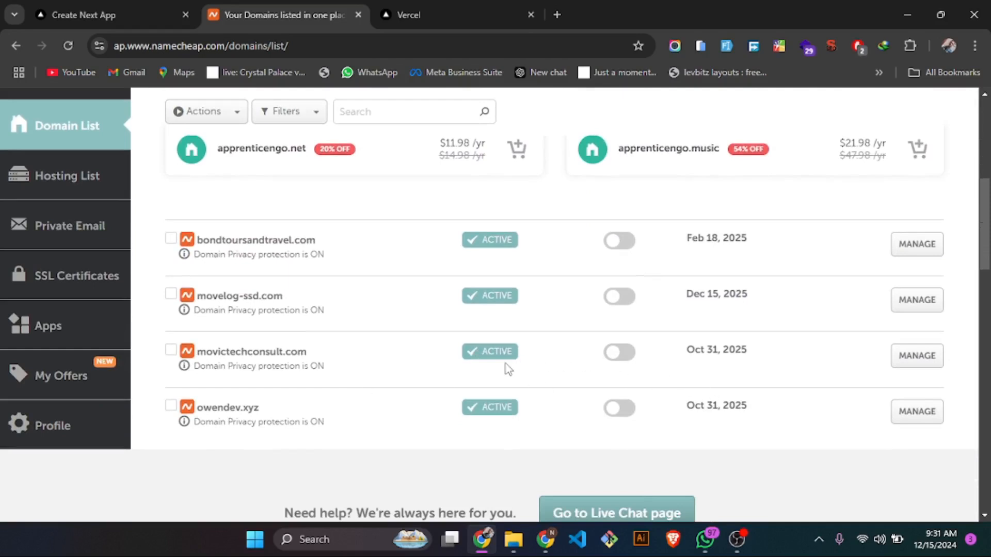
{"action": "scroll", "coordinate": [343, 371], "scroll_direction": "up", "scroll_amount": 1}
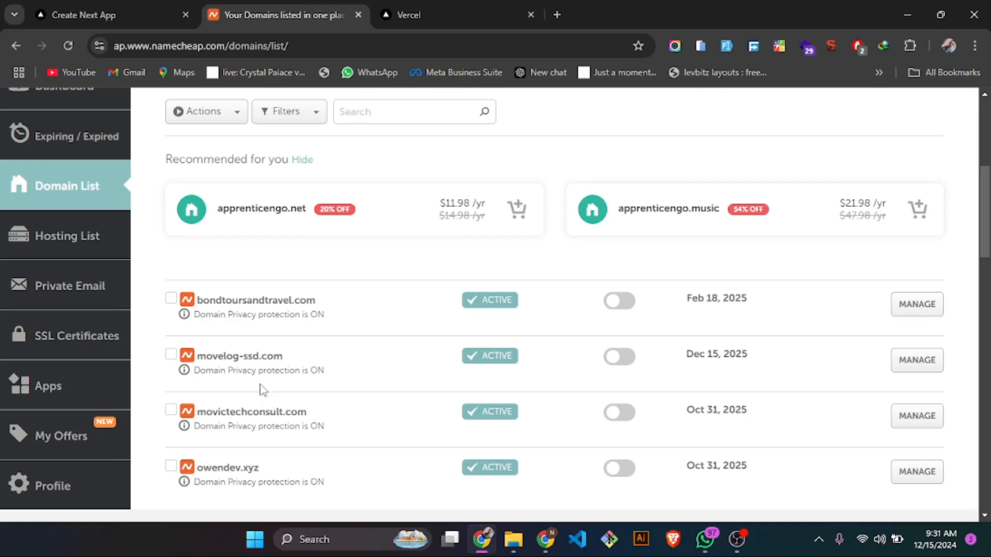
{"action": "scroll", "coordinate": [266, 361], "scroll_direction": "up", "scroll_amount": 1}
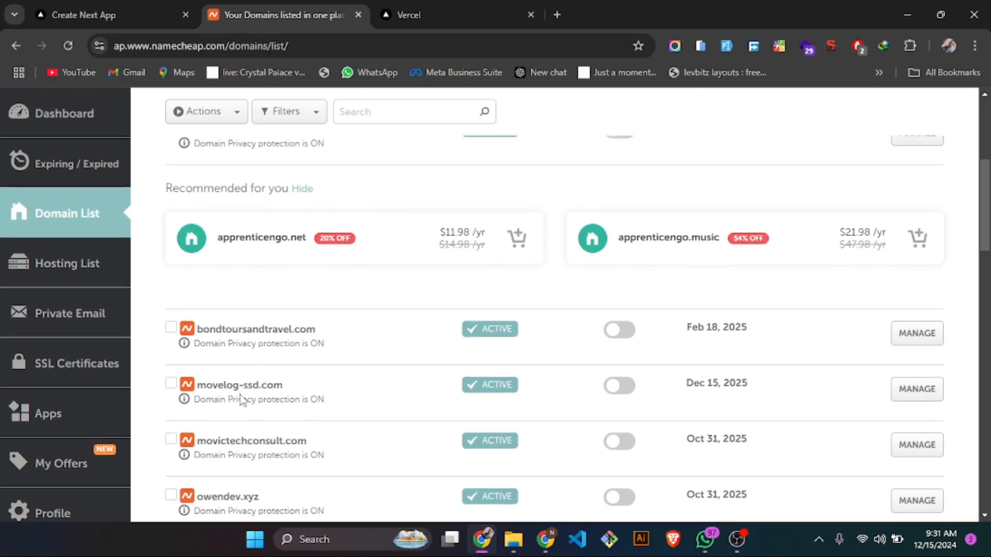
{"action": "left_click_drag", "start_coordinate": [285, 388], "coordinate": [196, 390]}
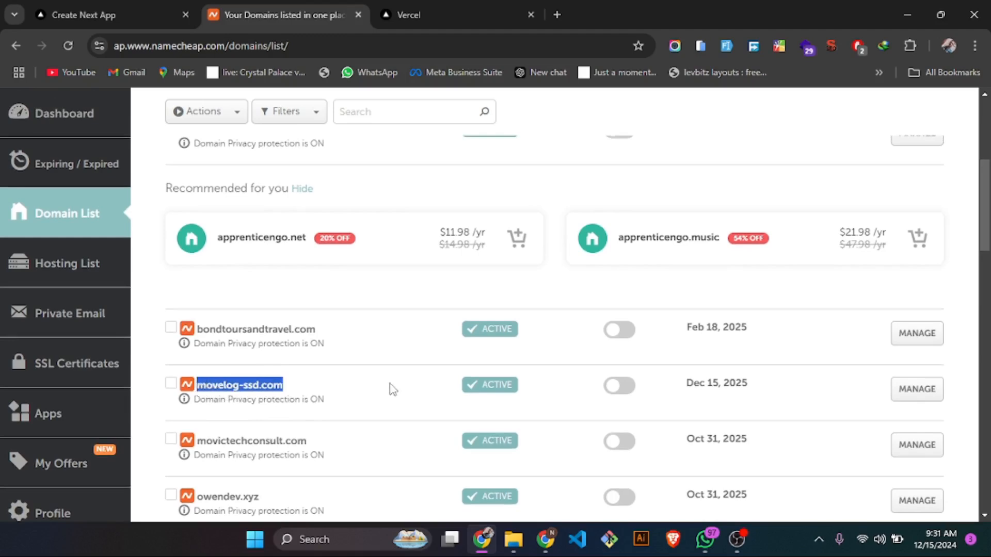
{"action": "scroll", "coordinate": [393, 390], "scroll_direction": "up", "scroll_amount": 3}
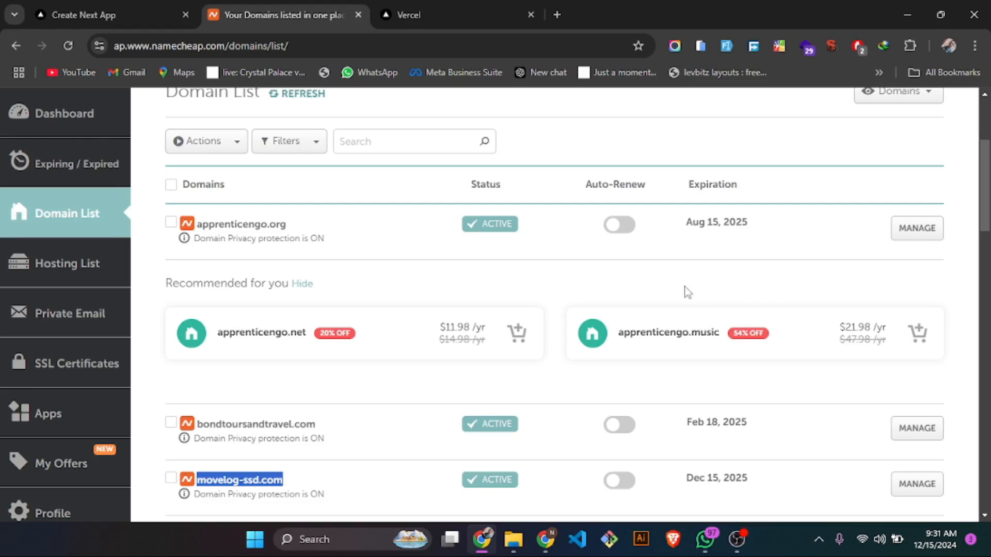
{"action": "scroll", "coordinate": [687, 292], "scroll_direction": "down", "scroll_amount": 5}
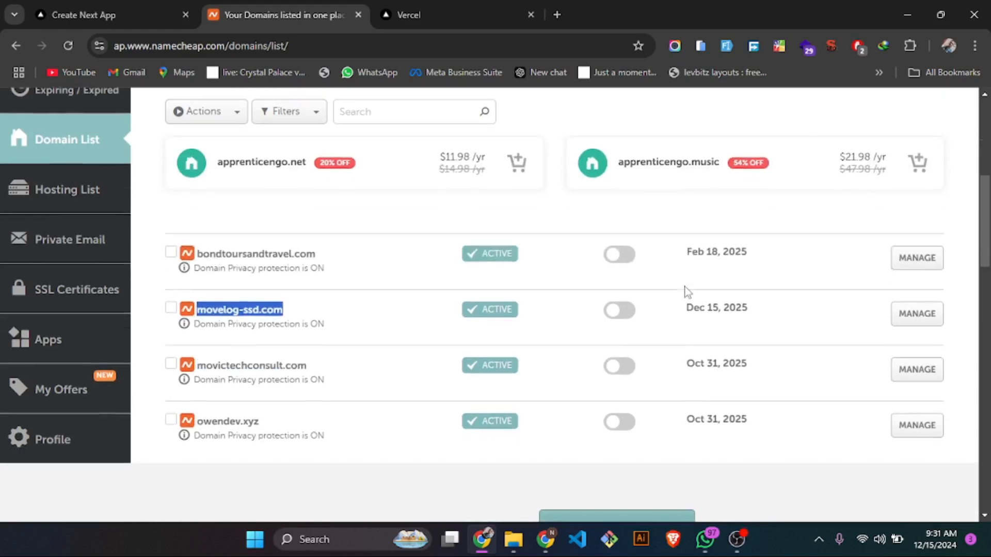
{"action": "left_click", "coordinate": [924, 313]}
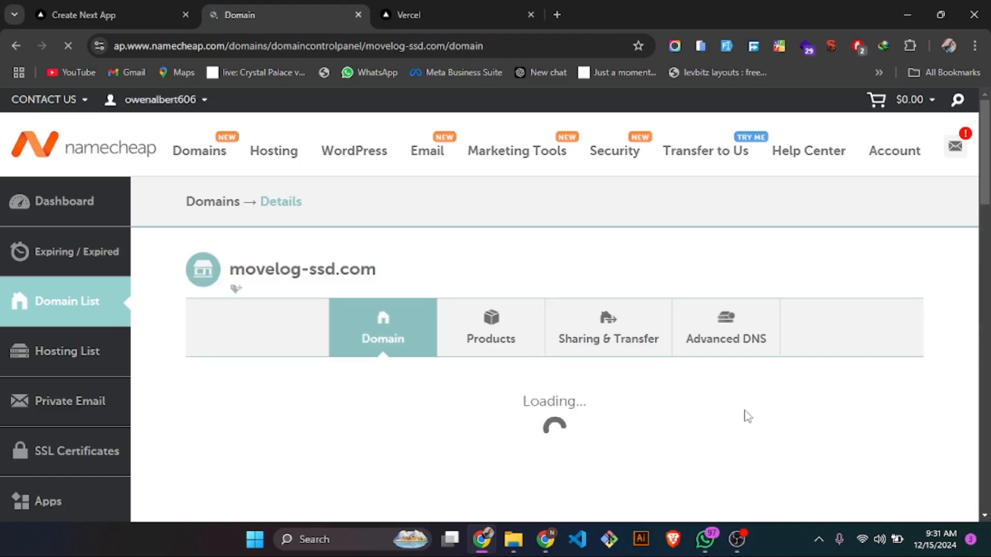
- Open the Advanced DNS settings of movelog-ssd.com and bring its host records into view
{"action": "scroll", "coordinate": [745, 416], "scroll_direction": "down", "scroll_amount": 1}
{"action": "scroll", "coordinate": [747, 416], "scroll_direction": "down", "scroll_amount": 1}
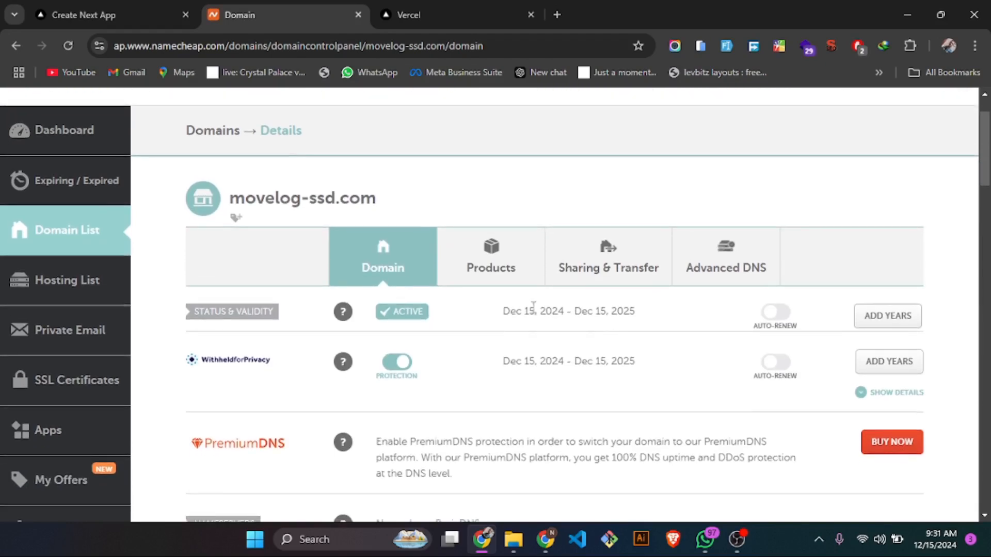
{"action": "left_click", "coordinate": [707, 263]}
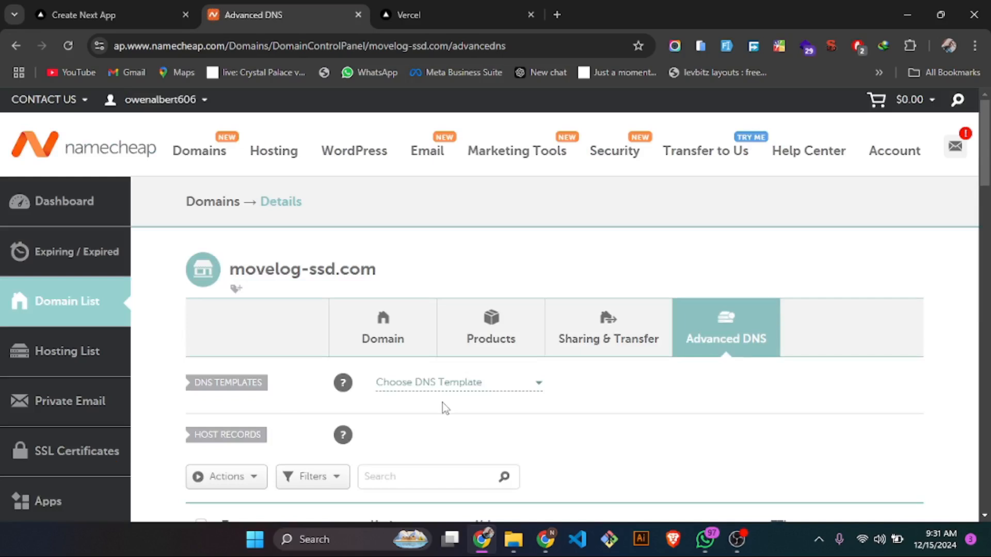
{"action": "scroll", "coordinate": [441, 402], "scroll_direction": "down", "scroll_amount": 3}
{"action": "scroll", "coordinate": [442, 403], "scroll_direction": "down", "scroll_amount": 1}
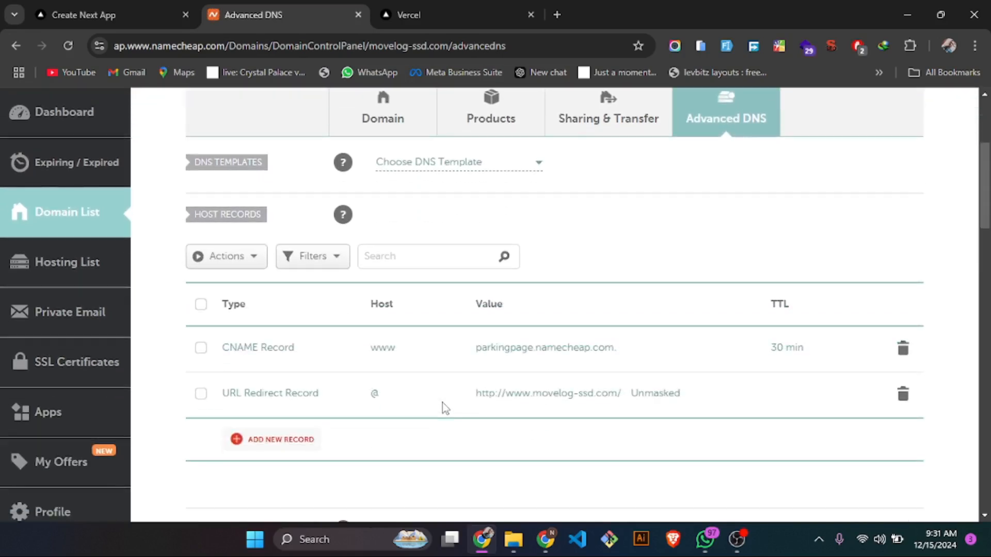
- Switch to the Vercel dashboard and open the move-logistics project
{"action": "left_click", "coordinate": [431, 18]}
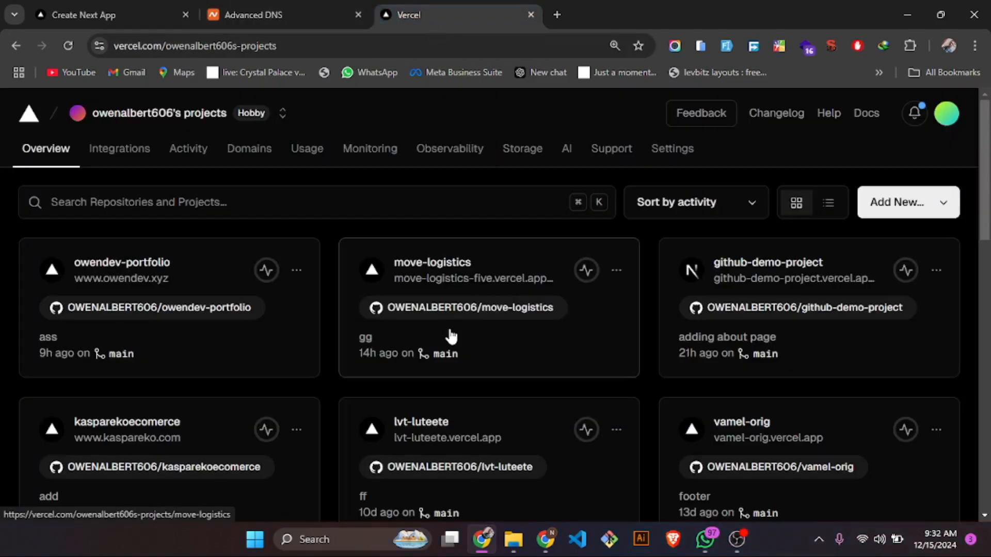
{"action": "scroll", "coordinate": [454, 453], "scroll_direction": "down", "scroll_amount": 3}
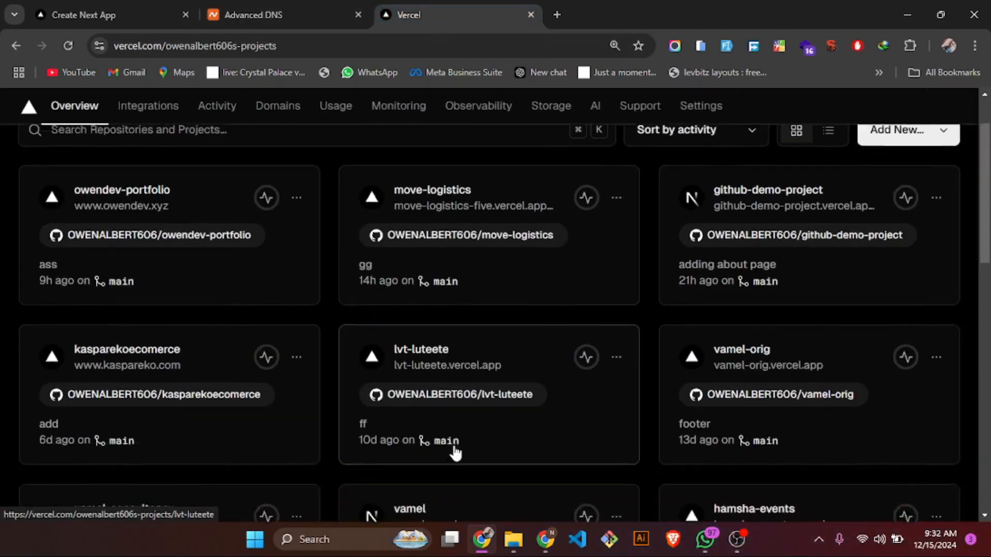
{"action": "scroll", "coordinate": [454, 453], "scroll_direction": "up", "scroll_amount": 3}
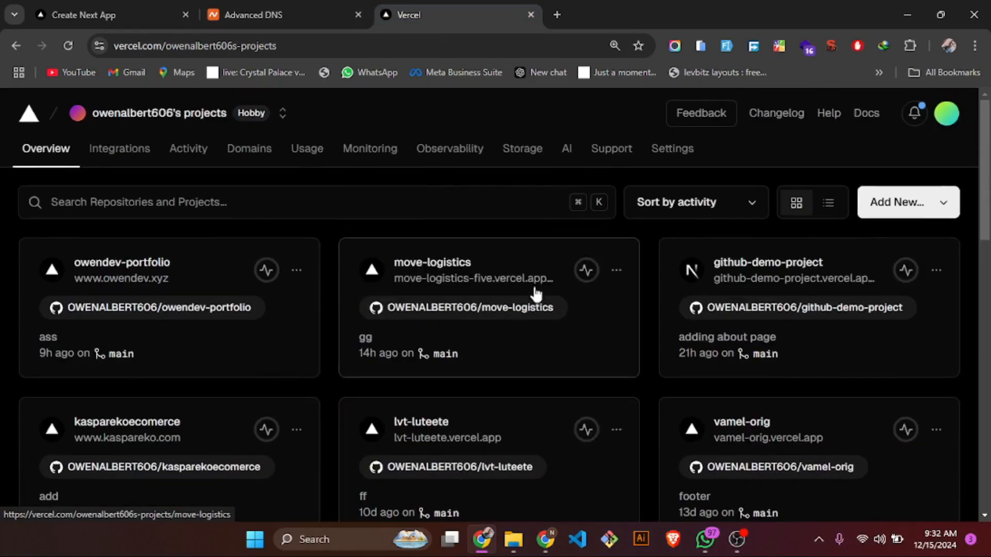
{"action": "left_click", "coordinate": [511, 272]}
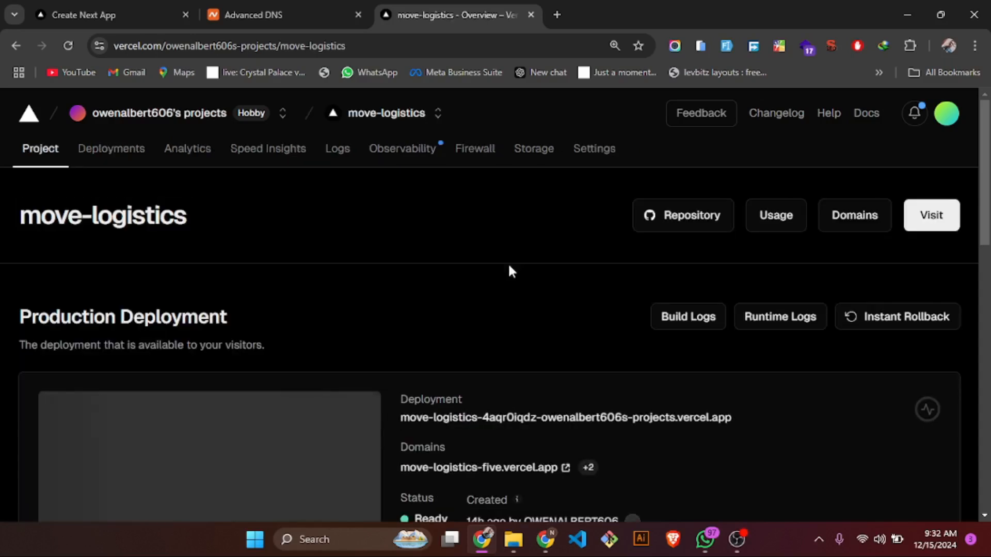
- Review the production deployment of move-logistics and open the Domains section of its project settings
{"action": "scroll", "coordinate": [510, 267], "scroll_direction": "down", "scroll_amount": 2}
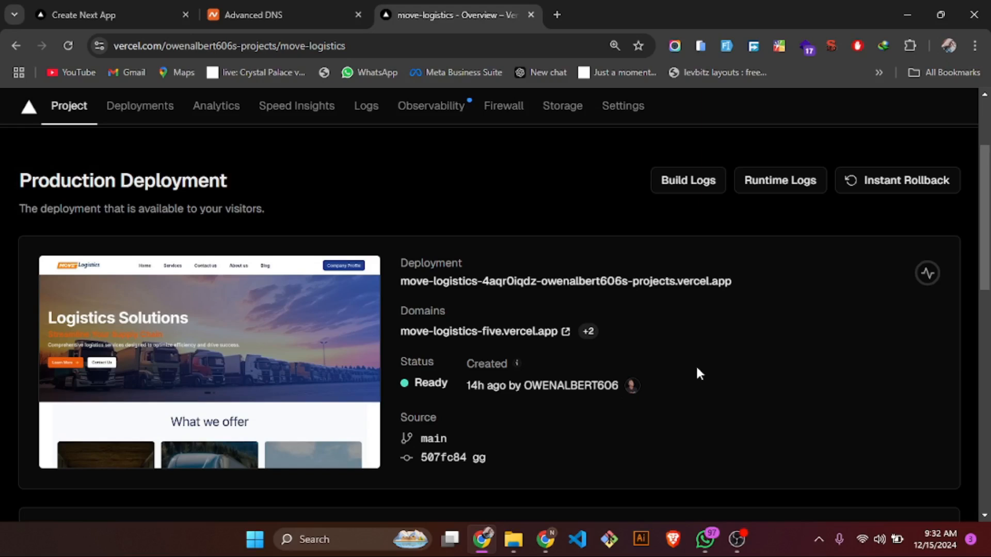
{"action": "scroll", "coordinate": [698, 373], "scroll_direction": "down", "scroll_amount": 2}
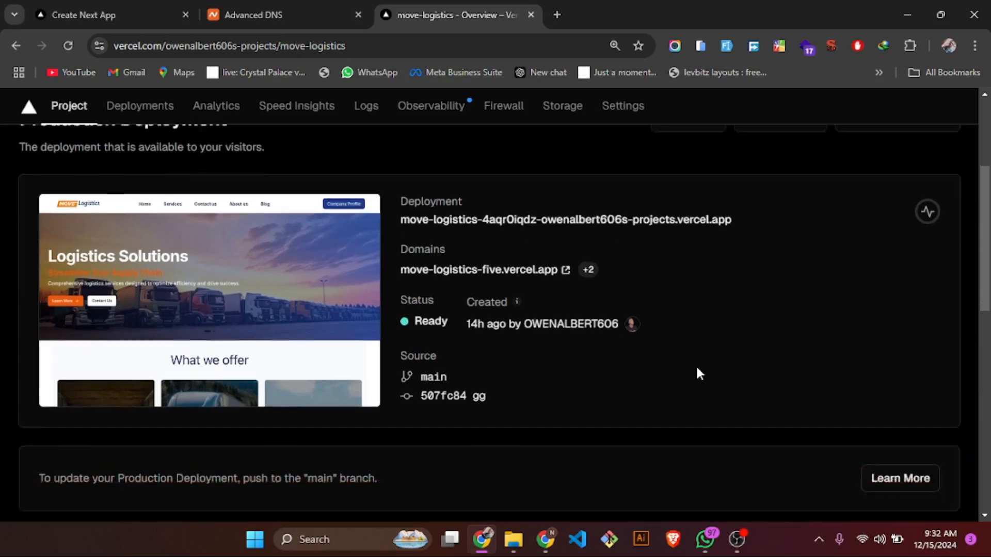
{"action": "scroll", "coordinate": [698, 373], "scroll_direction": "up", "scroll_amount": 2}
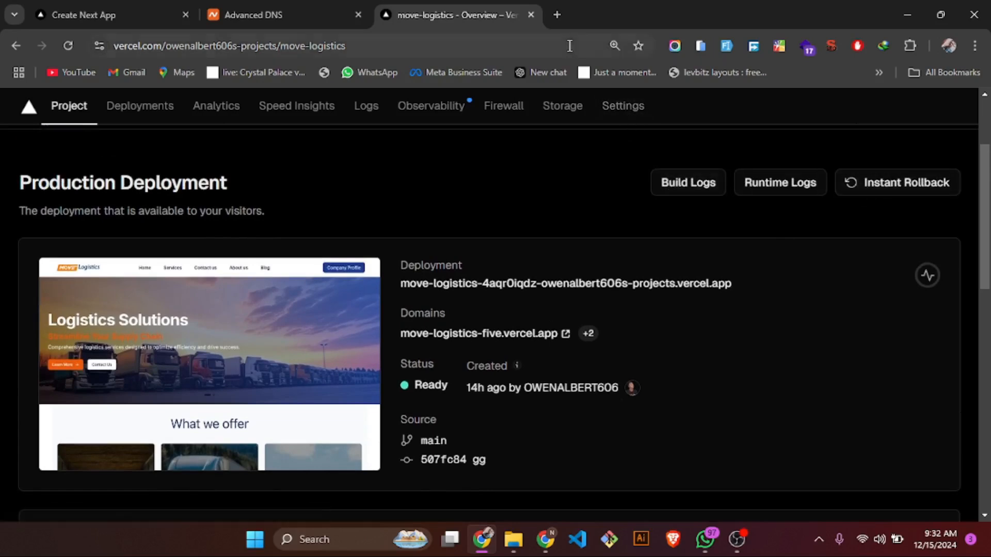
{"action": "left_click", "coordinate": [622, 107]}
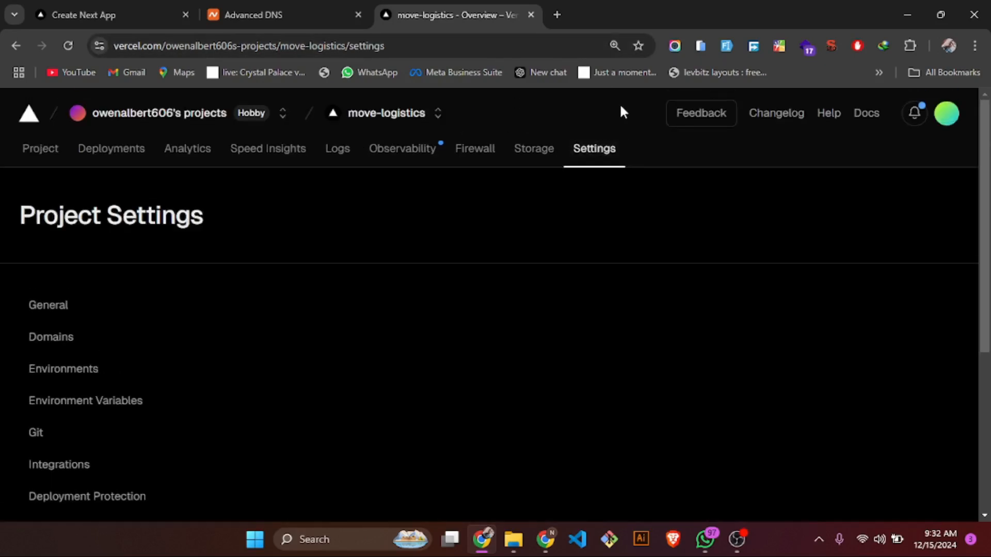
{"action": "scroll", "coordinate": [298, 309], "scroll_direction": "down", "scroll_amount": 1}
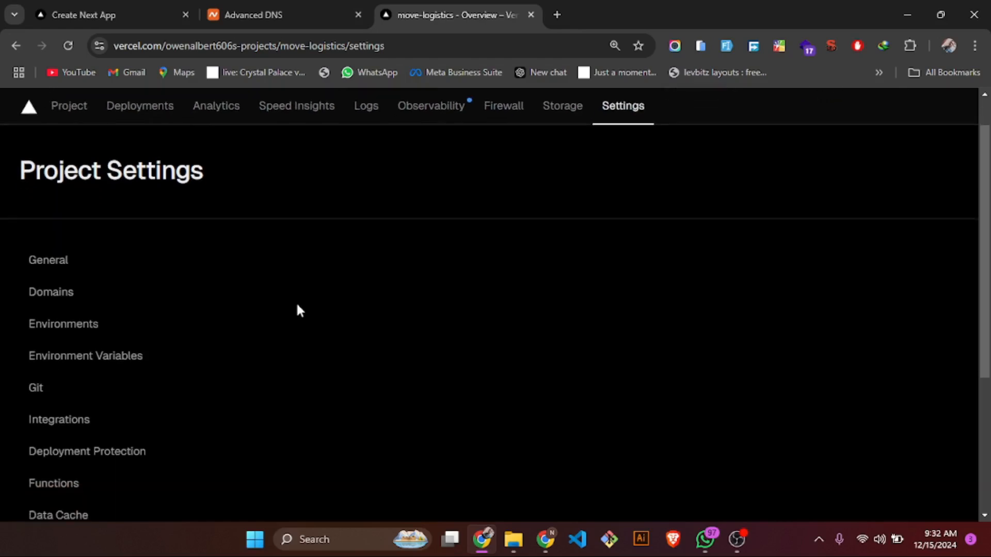
{"action": "left_click", "coordinate": [72, 295]}
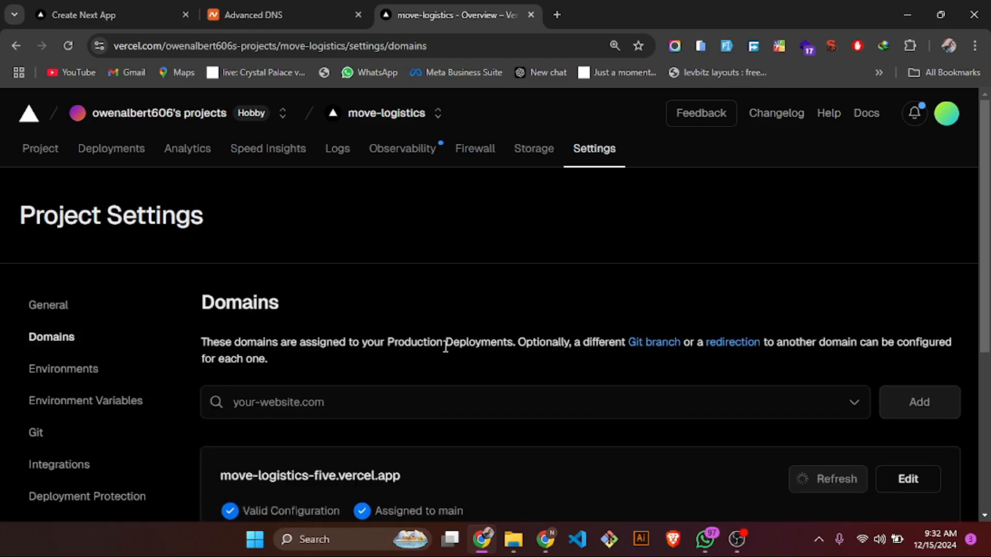
- Copy the domain name movelog-ssd.com from its Namecheap page and enter it as a new domain for the Vercel project
{"action": "scroll", "coordinate": [446, 345], "scroll_direction": "down", "scroll_amount": 3}
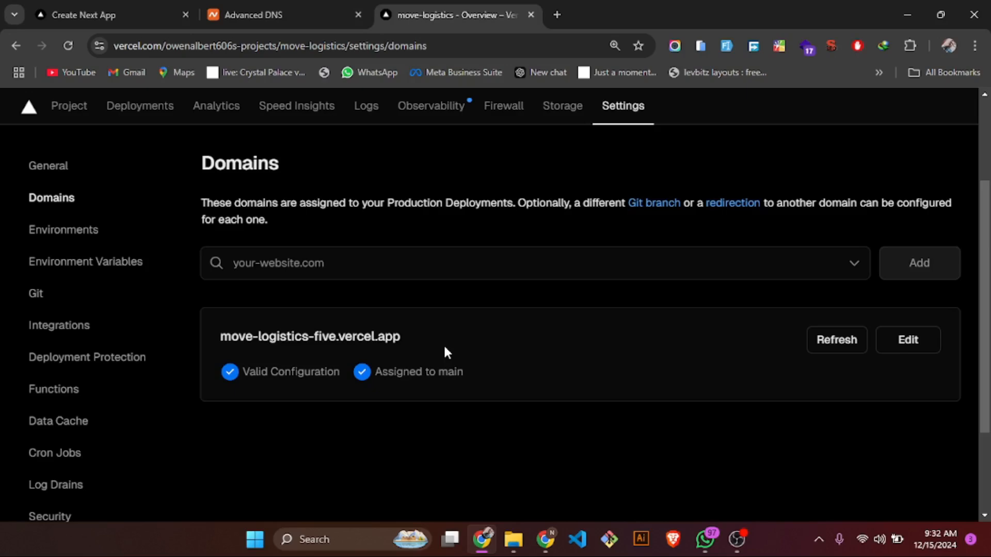
{"action": "left_click", "coordinate": [347, 262]}
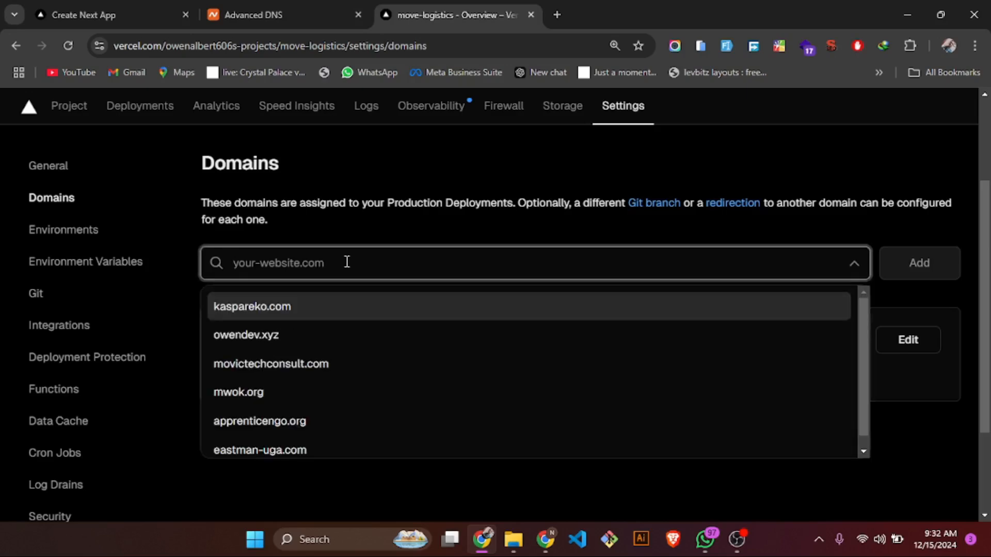
{"action": "left_click", "coordinate": [276, 15]}
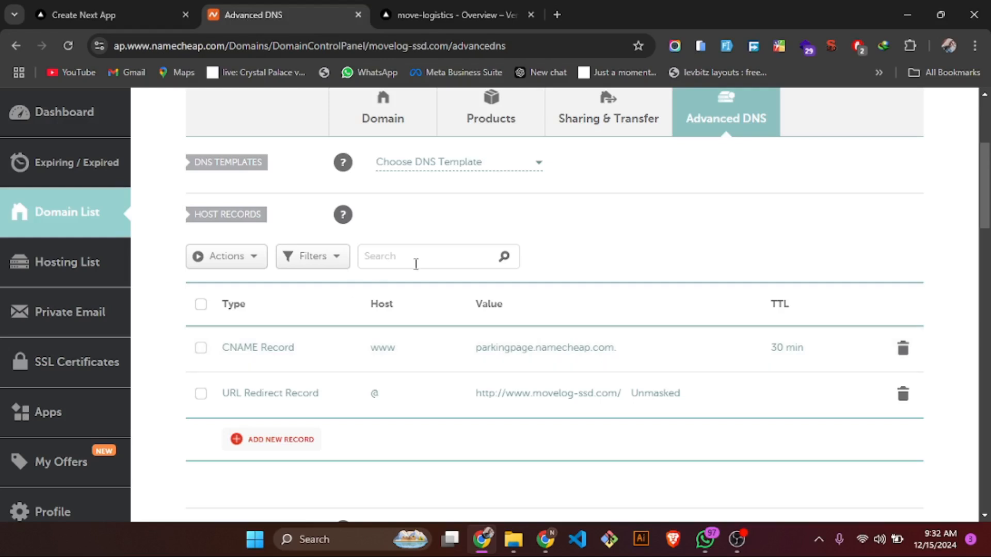
{"action": "scroll", "coordinate": [416, 263], "scroll_direction": "up", "scroll_amount": 4}
{"action": "left_click_drag", "start_coordinate": [372, 262], "coordinate": [234, 273]}
{"action": "key", "text": "ctrl+c"}
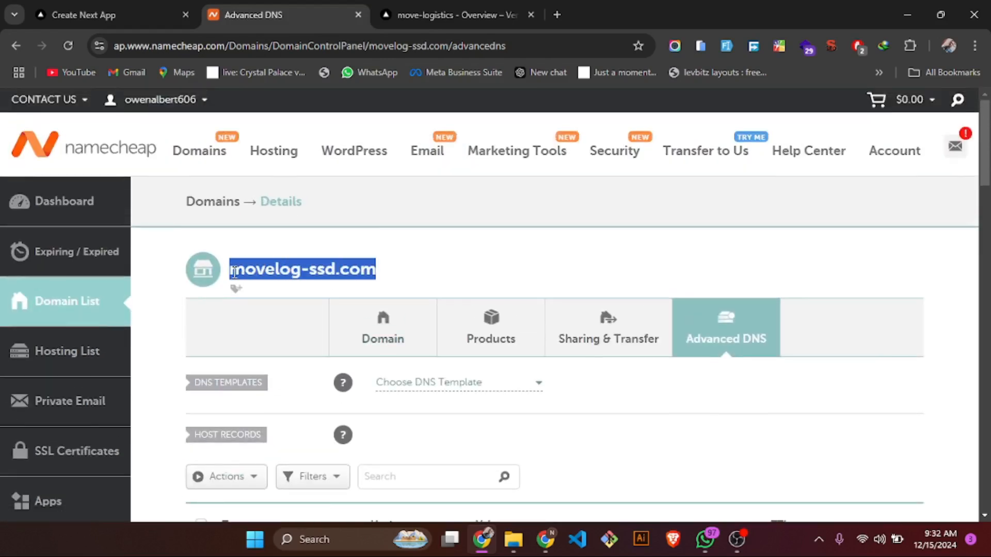
{"action": "left_click", "coordinate": [477, 1]}
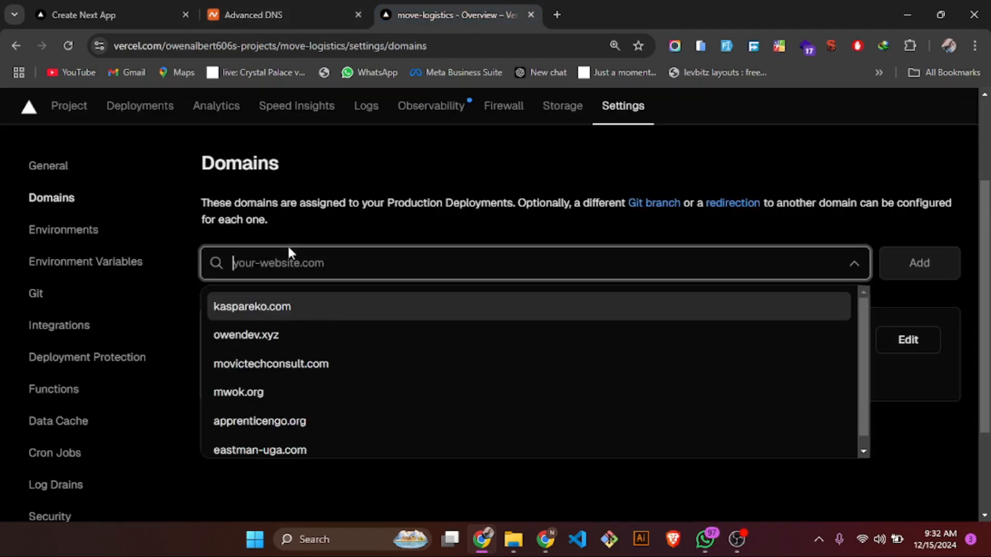
{"action": "key", "text": "ctrl+v"}
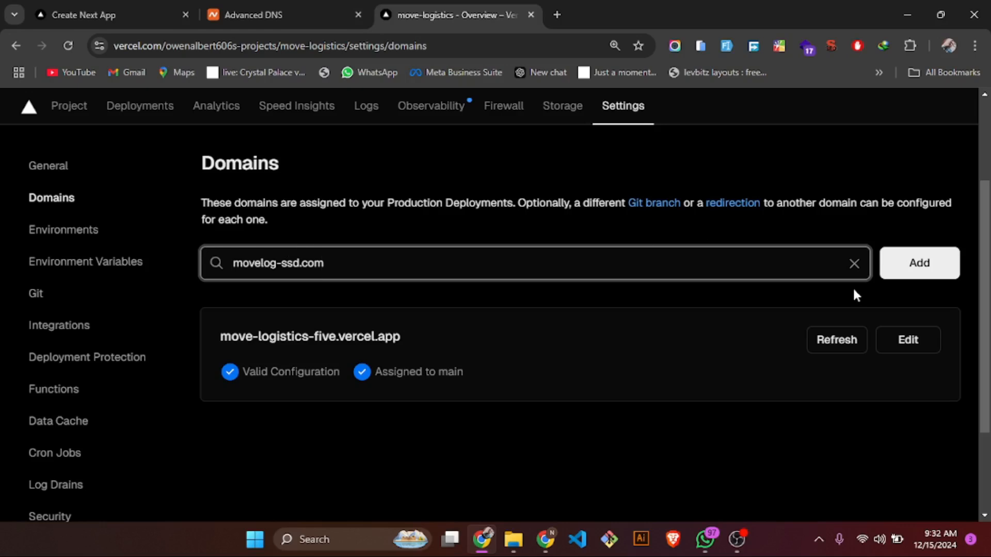
{"action": "left_click", "coordinate": [930, 262]}
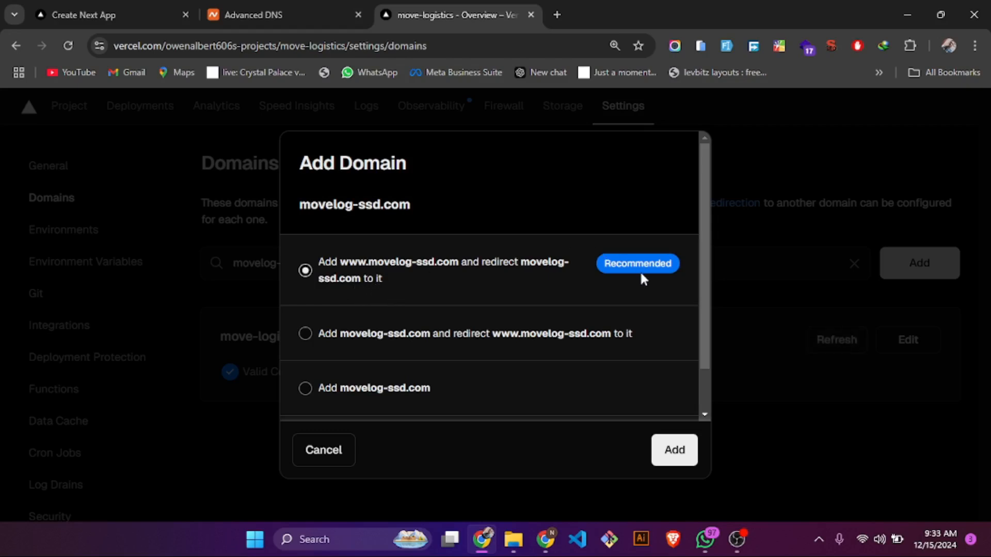
{"action": "scroll", "coordinate": [514, 338], "scroll_direction": "down", "scroll_amount": 1}
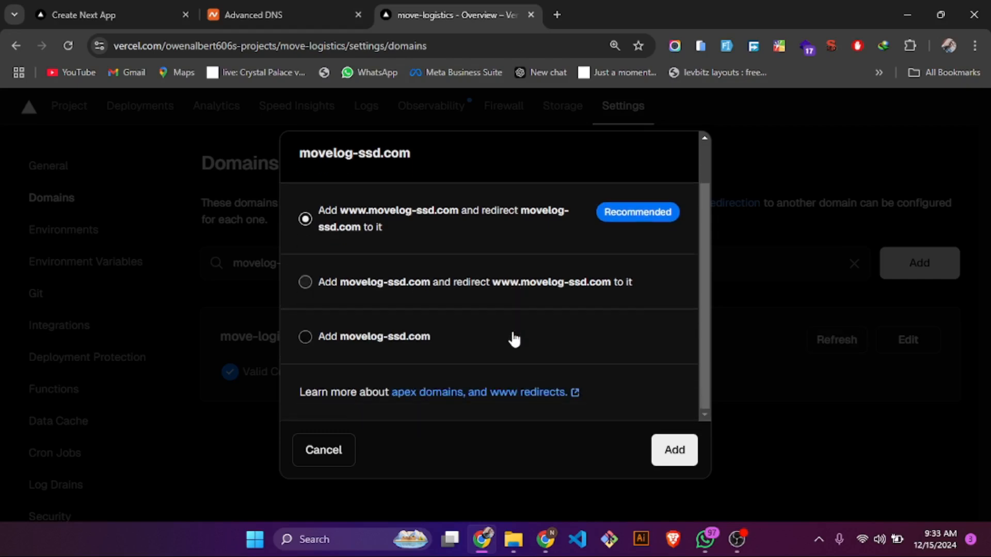
{"action": "scroll", "coordinate": [514, 338], "scroll_direction": "up", "scroll_amount": 1}
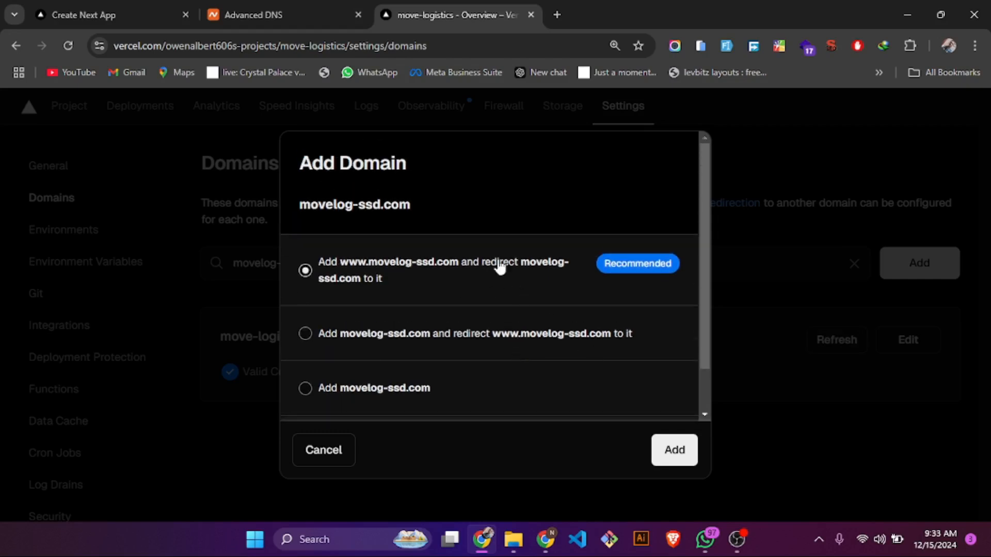
{"action": "left_click", "coordinate": [667, 449]}
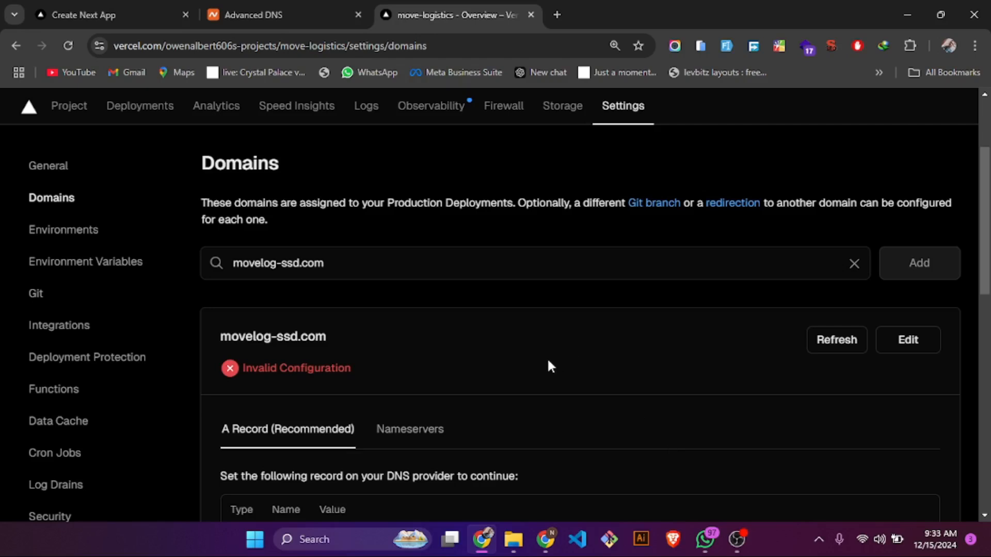
{"action": "scroll", "coordinate": [548, 361], "scroll_direction": "down", "scroll_amount": 2}
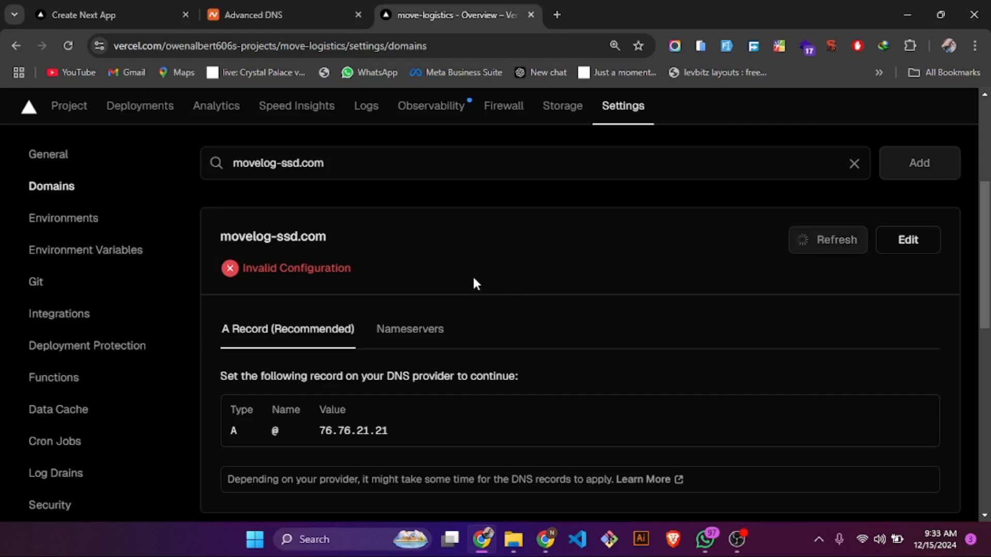
{"action": "scroll", "coordinate": [475, 281], "scroll_direction": "down", "scroll_amount": 2}
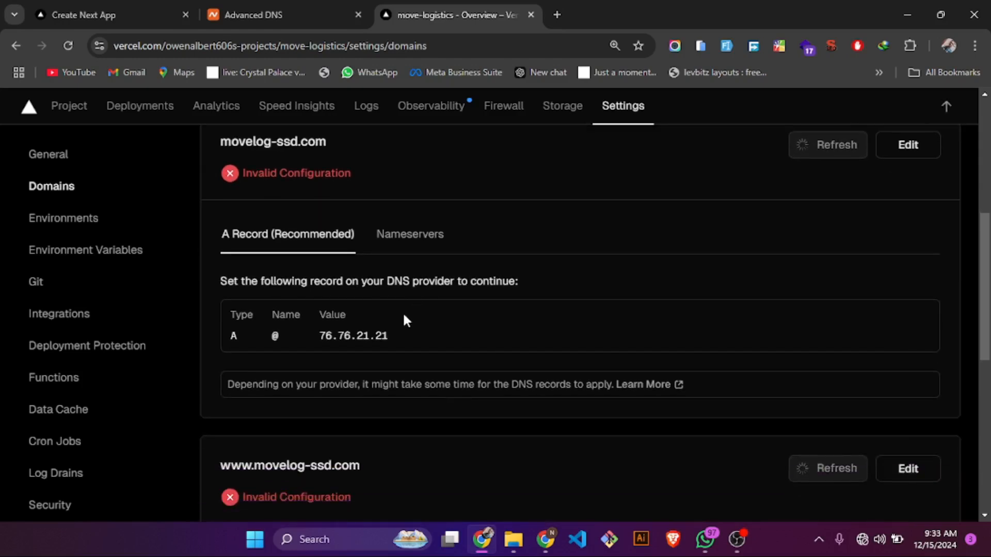
{"action": "scroll", "coordinate": [402, 319], "scroll_direction": "up", "scroll_amount": 2}
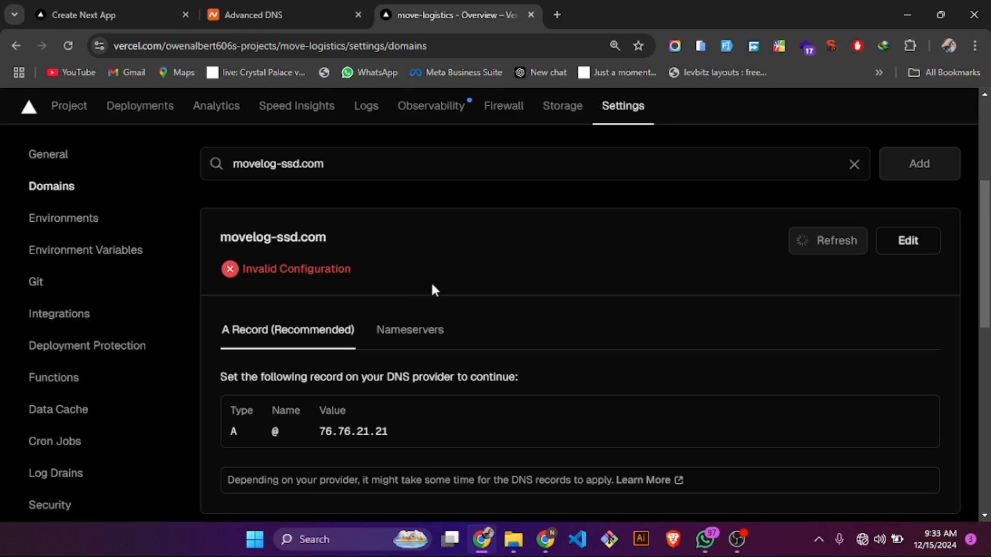
{"action": "scroll", "coordinate": [432, 284], "scroll_direction": "down", "scroll_amount": 2}
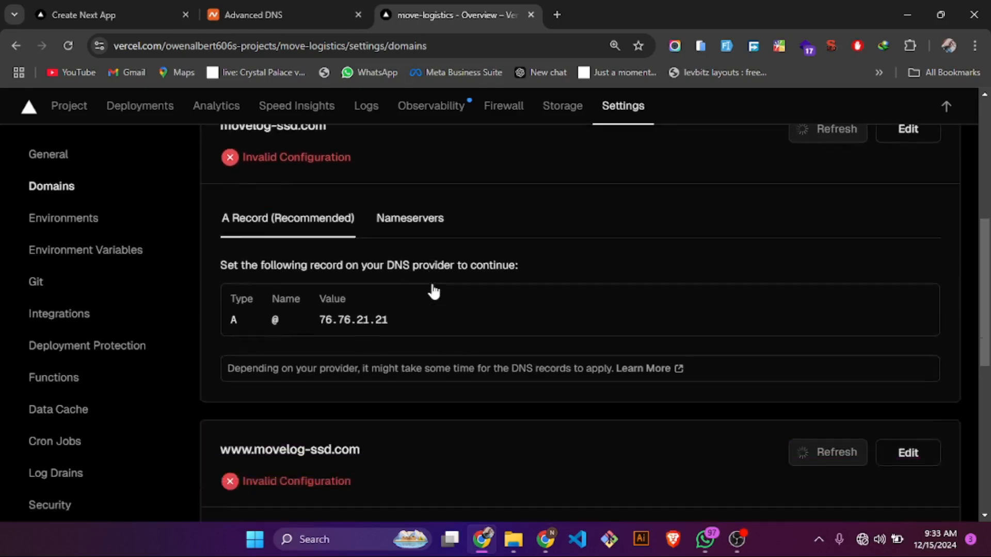
{"action": "scroll", "coordinate": [433, 292], "scroll_direction": "down", "scroll_amount": 3}
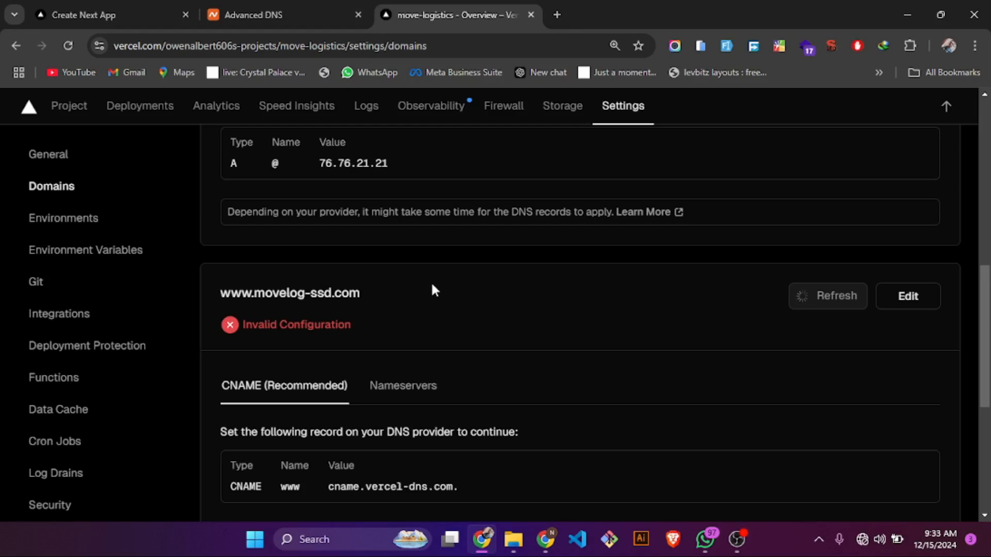
{"action": "scroll", "coordinate": [432, 285], "scroll_direction": "up", "scroll_amount": 4}
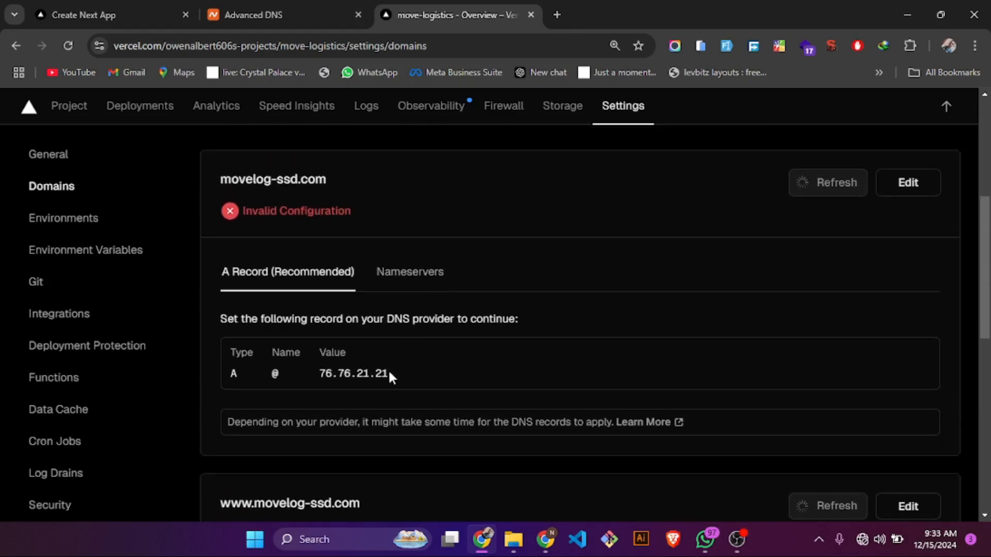
{"action": "left_click_drag", "start_coordinate": [389, 372], "coordinate": [325, 377]}
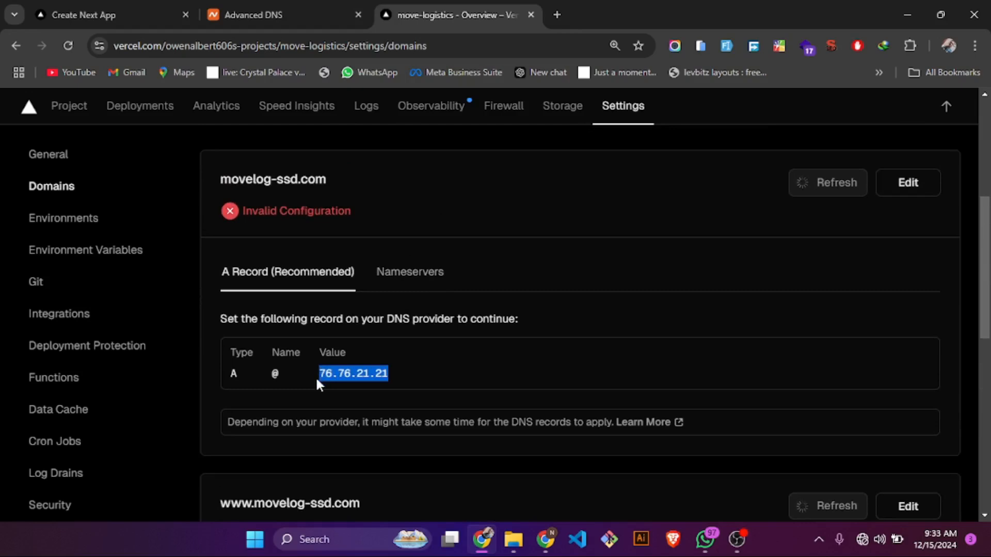
- Refresh the configuration status of movelog-ssd.com and check the state of the listed domains
{"action": "scroll", "coordinate": [439, 315], "scroll_direction": "up", "scroll_amount": 3}
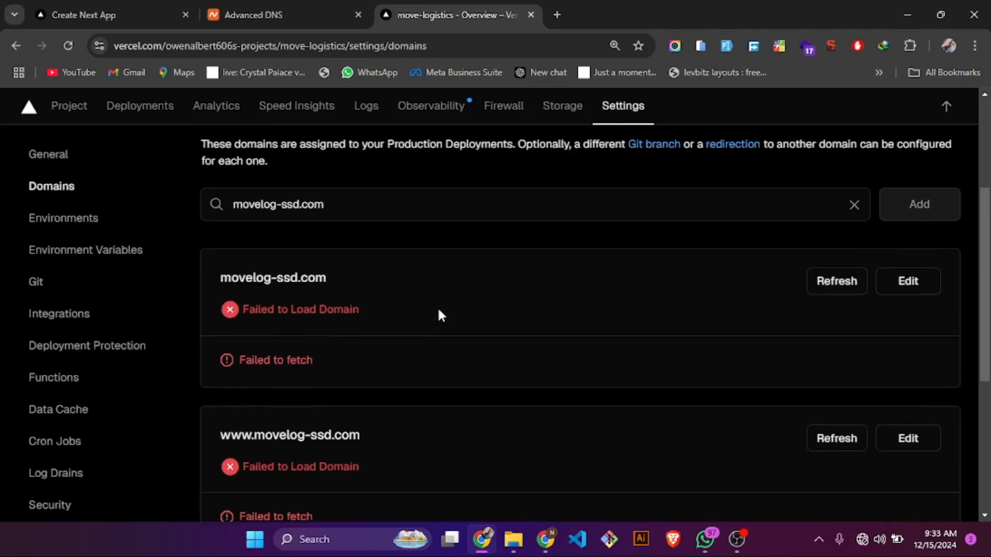
{"action": "left_click", "coordinate": [851, 304]}
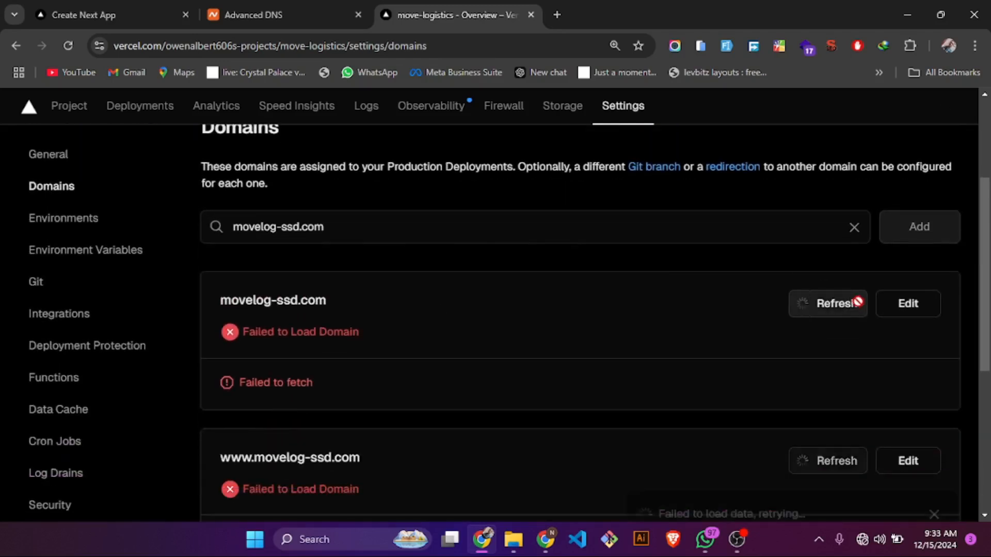
{"action": "scroll", "coordinate": [532, 314], "scroll_direction": "down", "scroll_amount": 2}
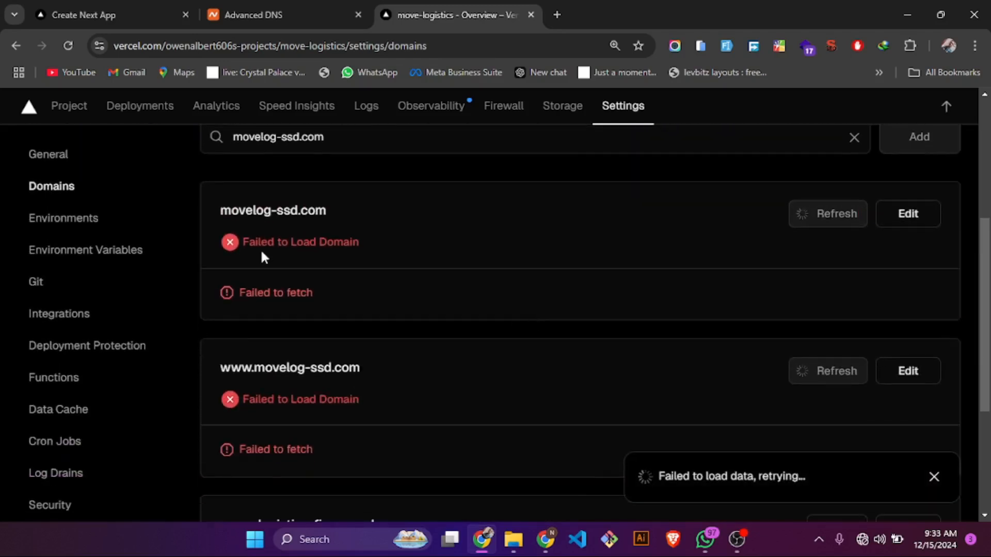
{"action": "scroll", "coordinate": [402, 264], "scroll_direction": "up", "scroll_amount": 4}
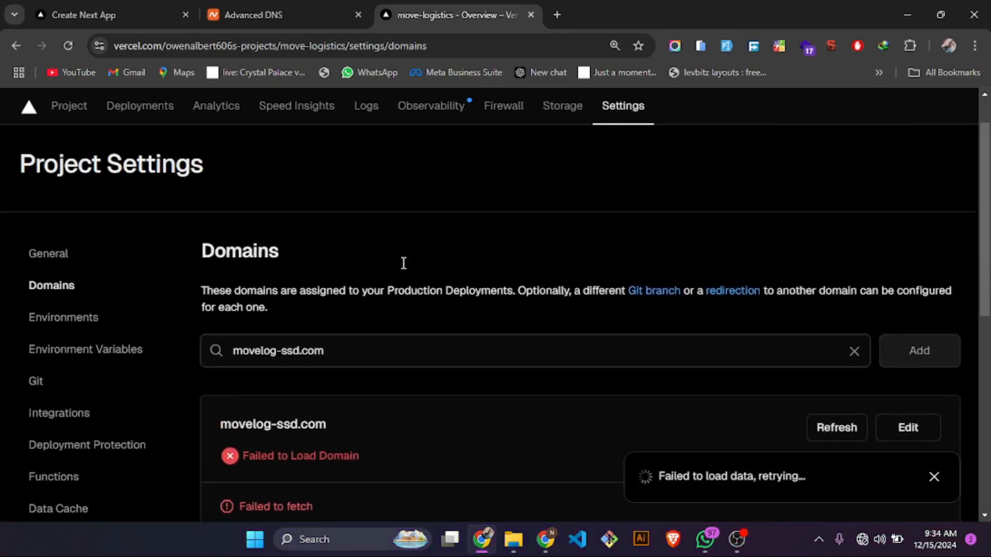
{"action": "scroll", "coordinate": [734, 341], "scroll_direction": "down", "scroll_amount": 3}
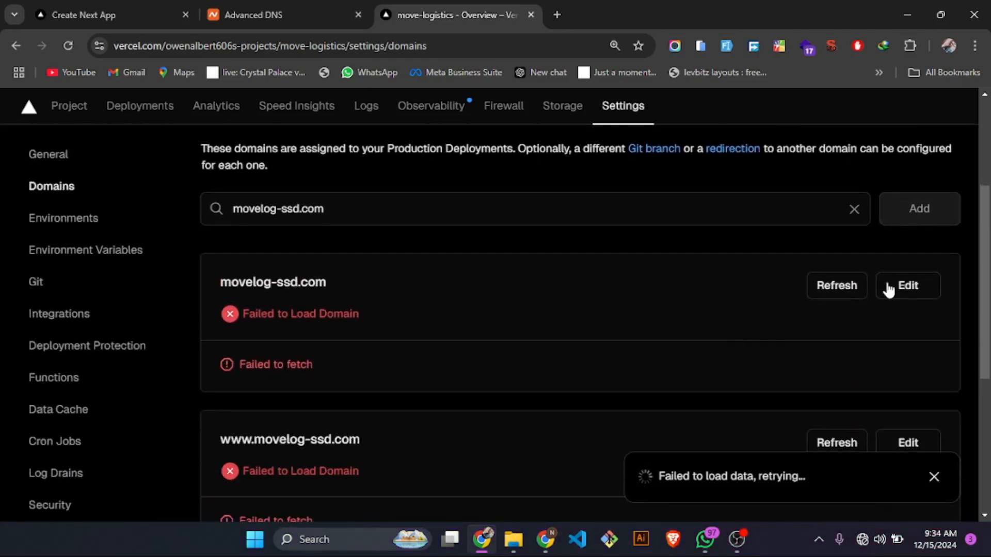
{"action": "left_click", "coordinate": [892, 288]}
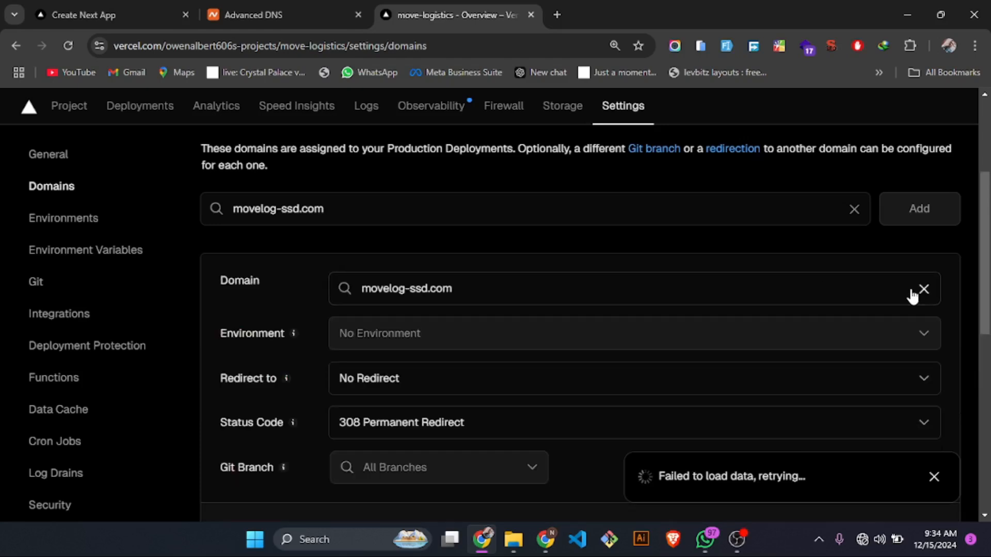
{"action": "left_click", "coordinate": [921, 292]}
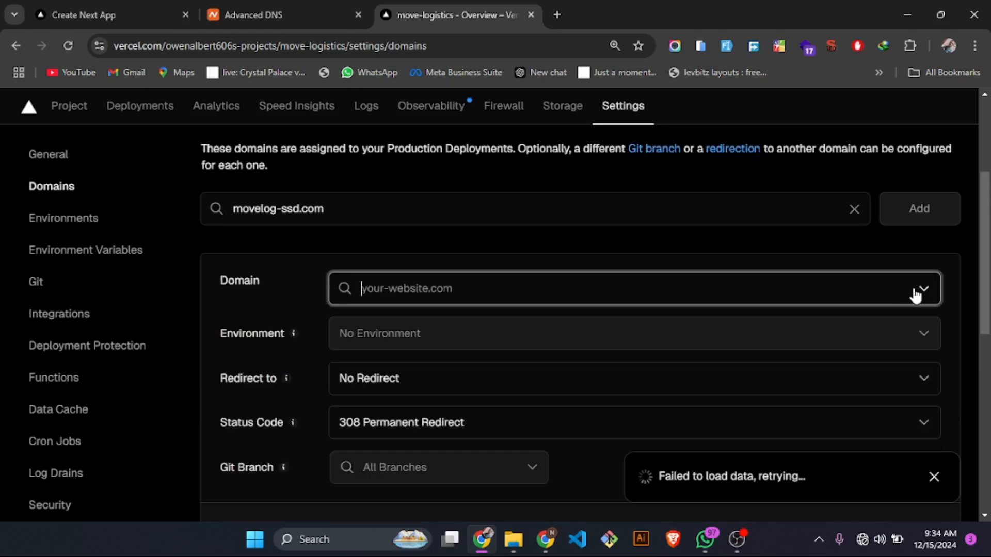
{"action": "left_click", "coordinate": [953, 301]}
{"action": "scroll", "coordinate": [954, 304], "scroll_direction": "down", "scroll_amount": 3}
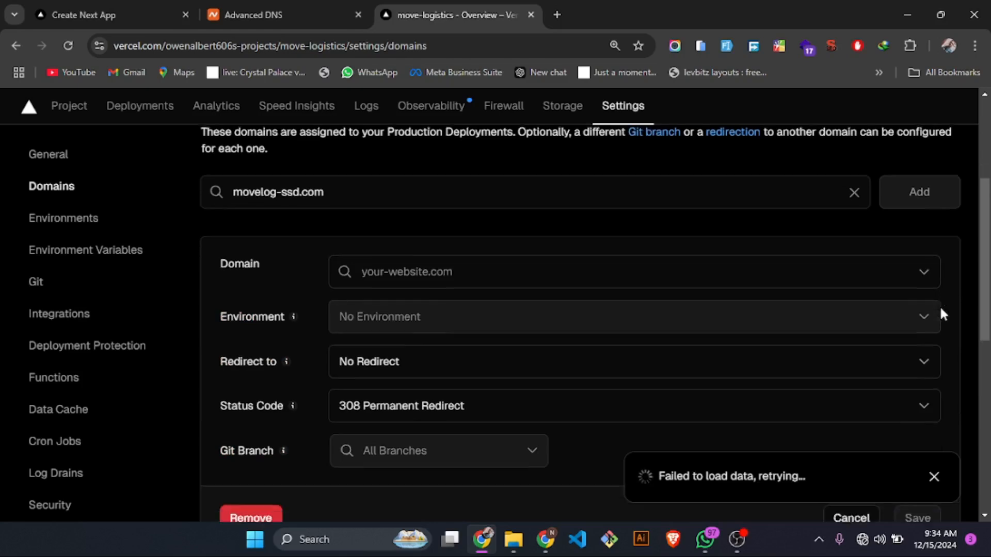
{"action": "left_click", "coordinate": [871, 392]}
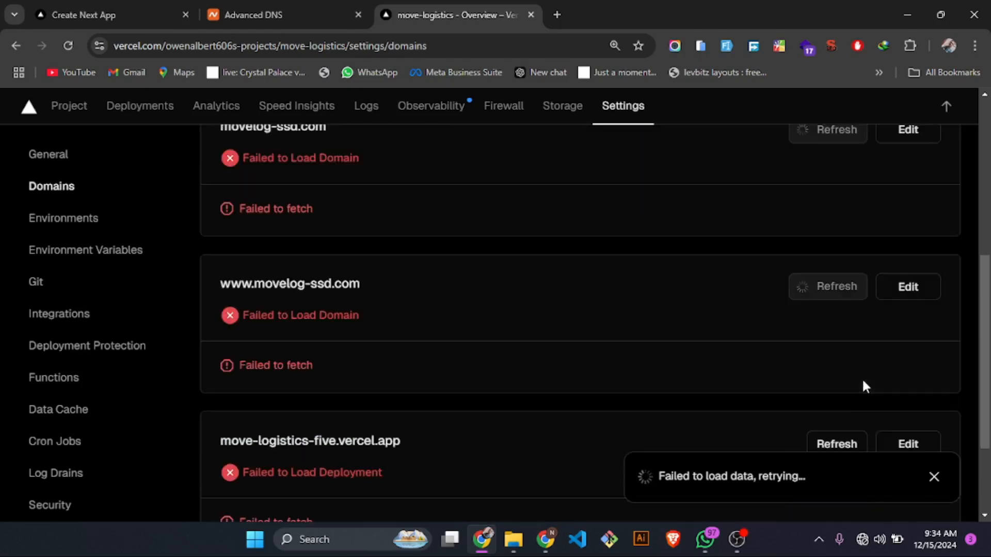
- Try to remove movelog-ssd.com from the move-logistics project, and check the computer's network connection before dismissing the removal
{"action": "scroll", "coordinate": [429, 210], "scroll_direction": "up", "scroll_amount": 2}
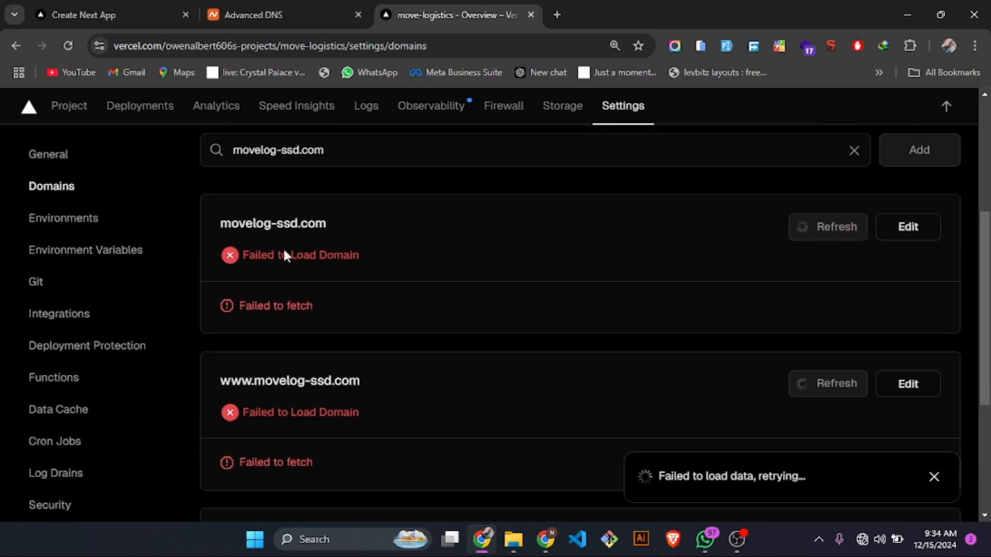
{"action": "scroll", "coordinate": [283, 257], "scroll_direction": "up", "scroll_amount": 1}
{"action": "scroll", "coordinate": [312, 308], "scroll_direction": "down", "scroll_amount": 5}
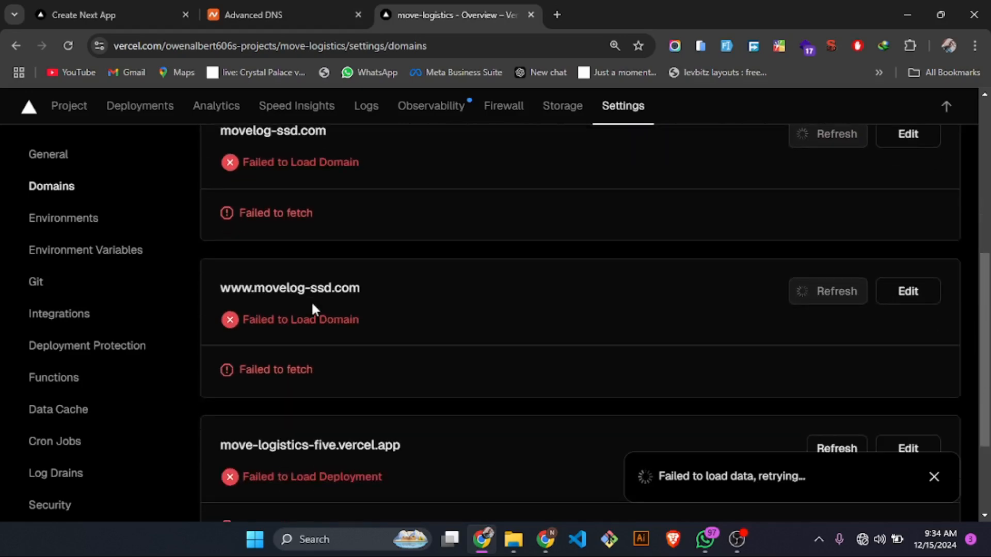
{"action": "scroll", "coordinate": [314, 304], "scroll_direction": "up", "scroll_amount": 2}
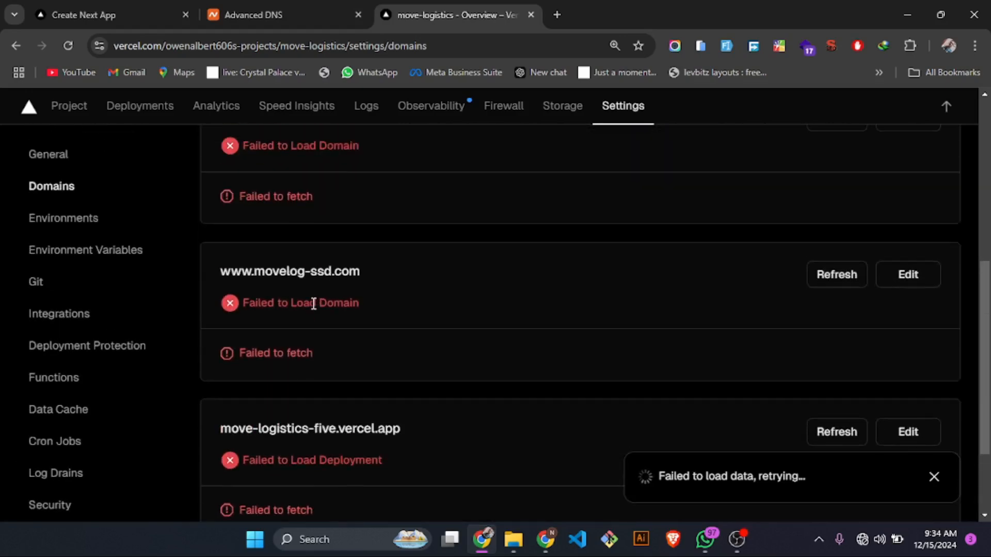
{"action": "scroll", "coordinate": [313, 304], "scroll_direction": "up", "scroll_amount": 4}
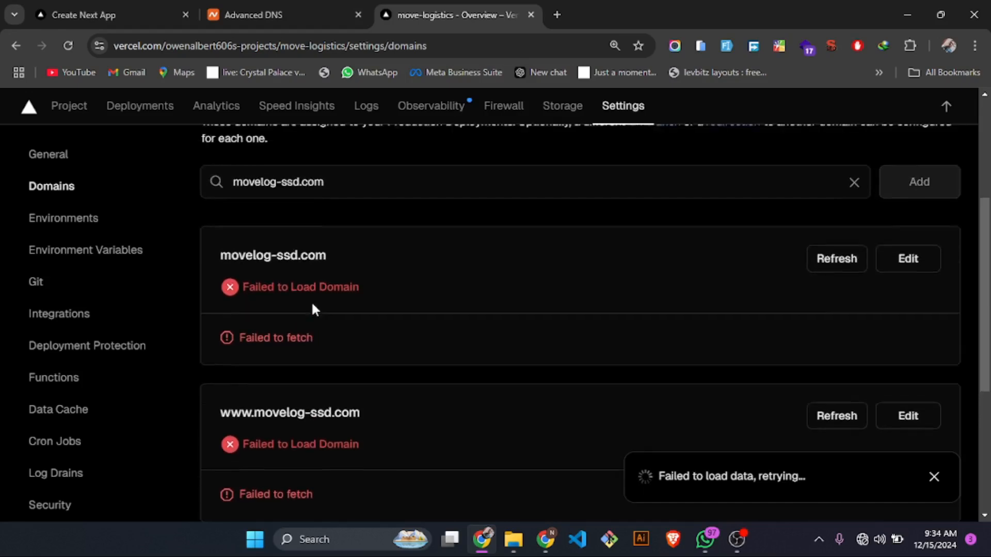
{"action": "scroll", "coordinate": [695, 258], "scroll_direction": "down", "scroll_amount": 1}
{"action": "scroll", "coordinate": [697, 264], "scroll_direction": "down", "scroll_amount": 2}
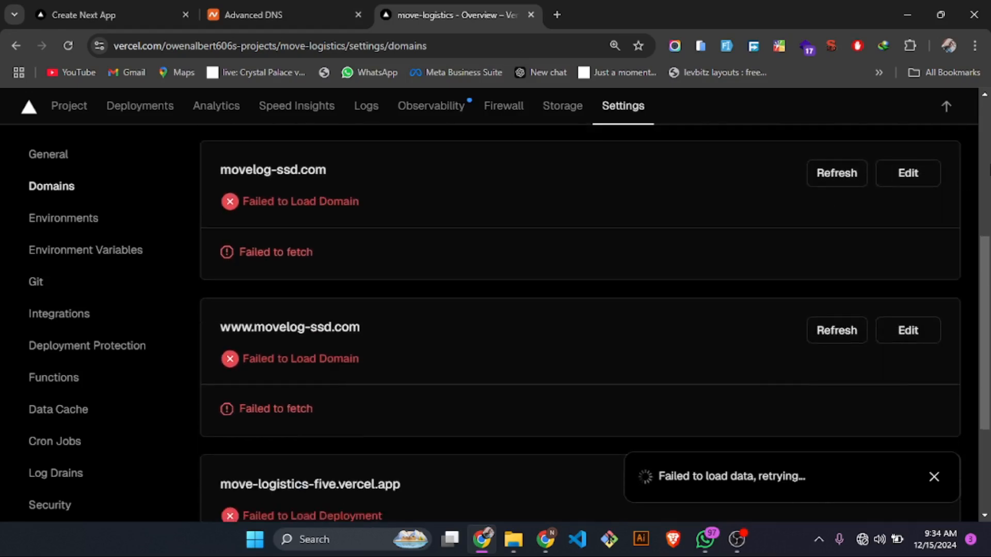
{"action": "left_click", "coordinate": [926, 180]}
{"action": "left_click", "coordinate": [251, 424]}
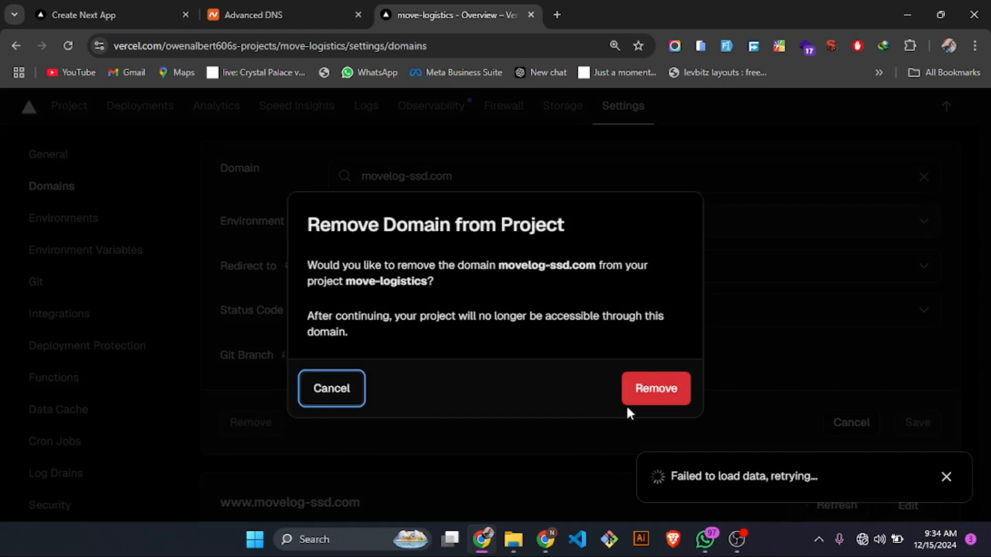
{"action": "left_click", "coordinate": [659, 398]}
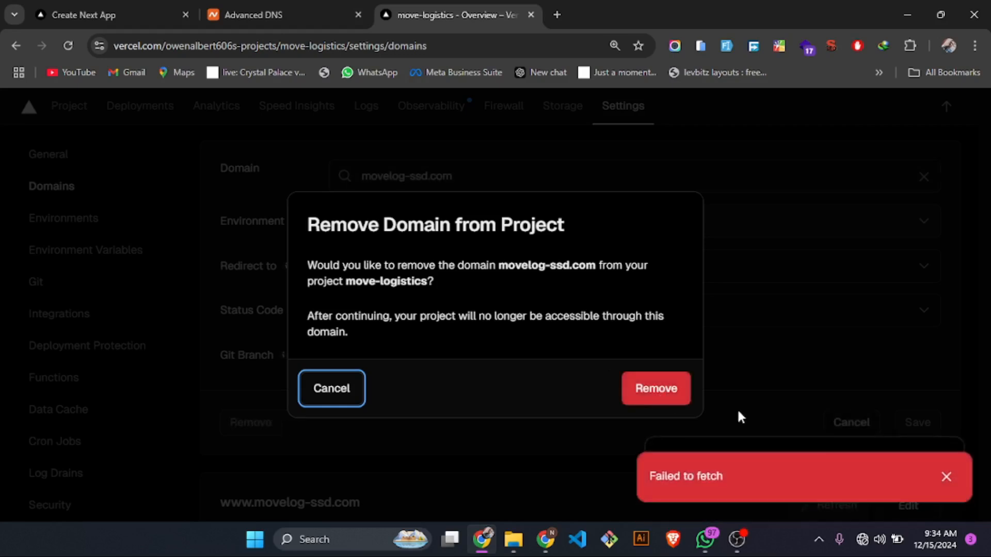
{"action": "left_click", "coordinate": [861, 541]}
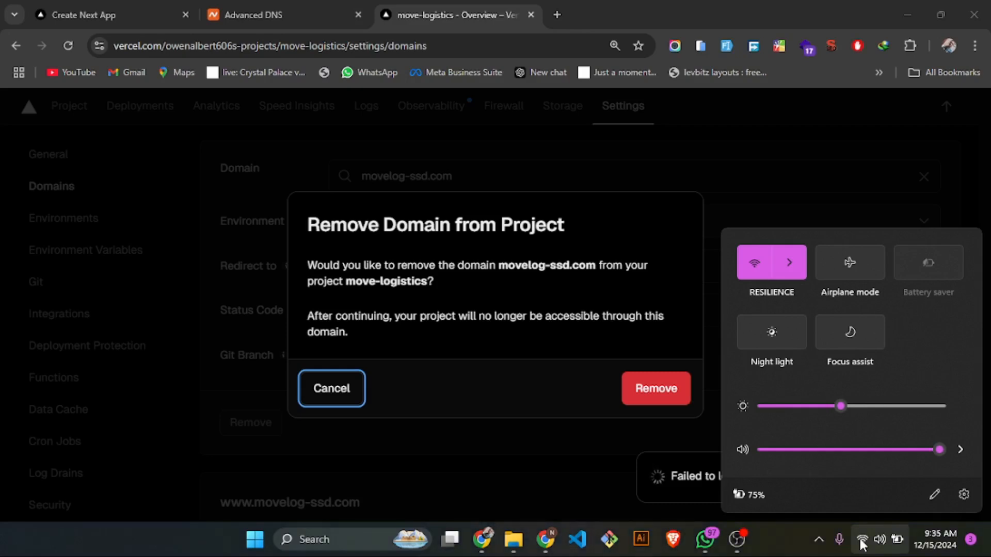
{"action": "left_click", "coordinate": [316, 385]}
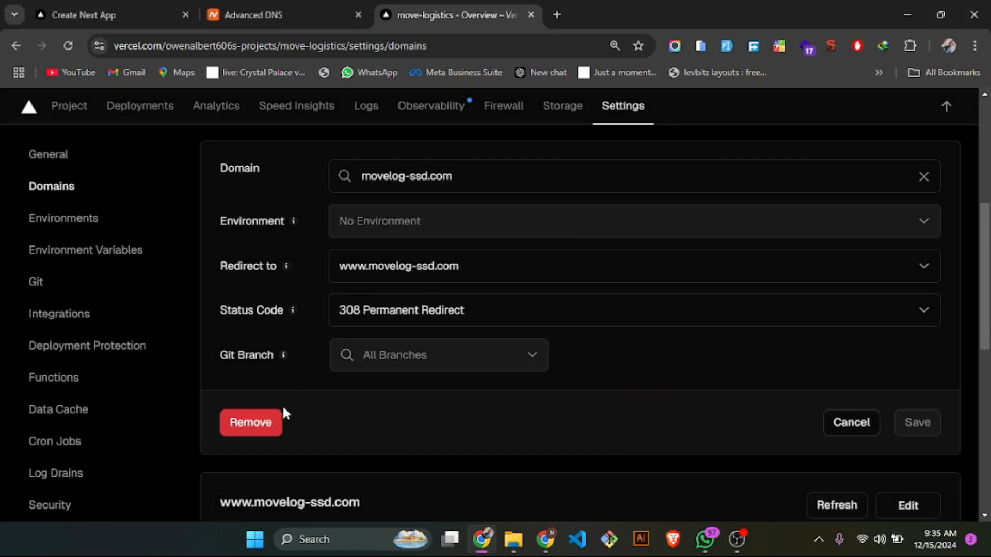
- Remove movelog-ssd.com from the move-logistics project and check the remaining domain entries
{"action": "left_click", "coordinate": [271, 422]}
{"action": "left_click", "coordinate": [670, 379]}
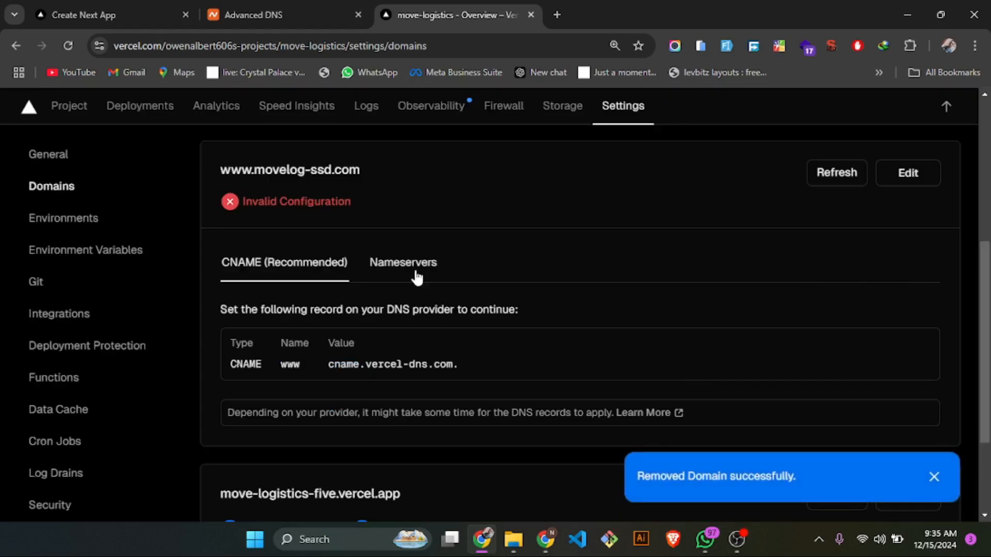
{"action": "scroll", "coordinate": [415, 272], "scroll_direction": "up", "scroll_amount": 1}
{"action": "scroll", "coordinate": [415, 273], "scroll_direction": "up", "scroll_amount": 3}
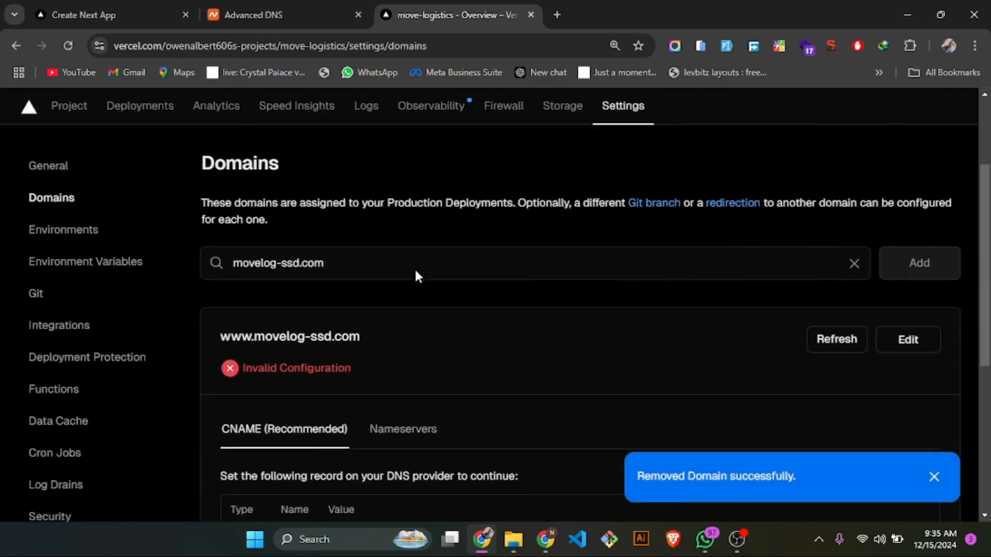
{"action": "scroll", "coordinate": [415, 274], "scroll_direction": "down", "scroll_amount": 4}
{"action": "scroll", "coordinate": [415, 271], "scroll_direction": "down", "scroll_amount": 2}
{"action": "scroll", "coordinate": [414, 268], "scroll_direction": "up", "scroll_amount": 2}
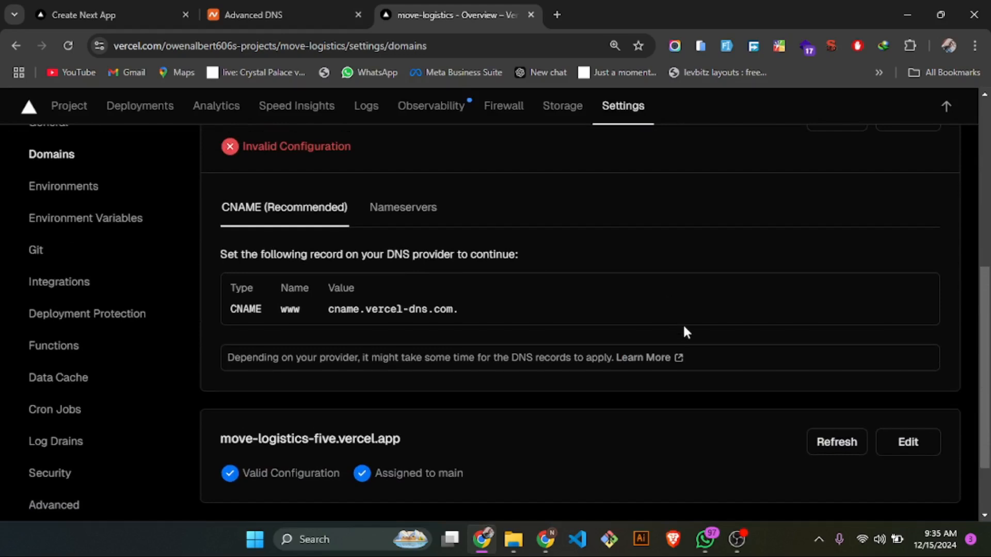
{"action": "scroll", "coordinate": [682, 324], "scroll_direction": "up", "scroll_amount": 2}
{"action": "left_click", "coordinate": [906, 221]}
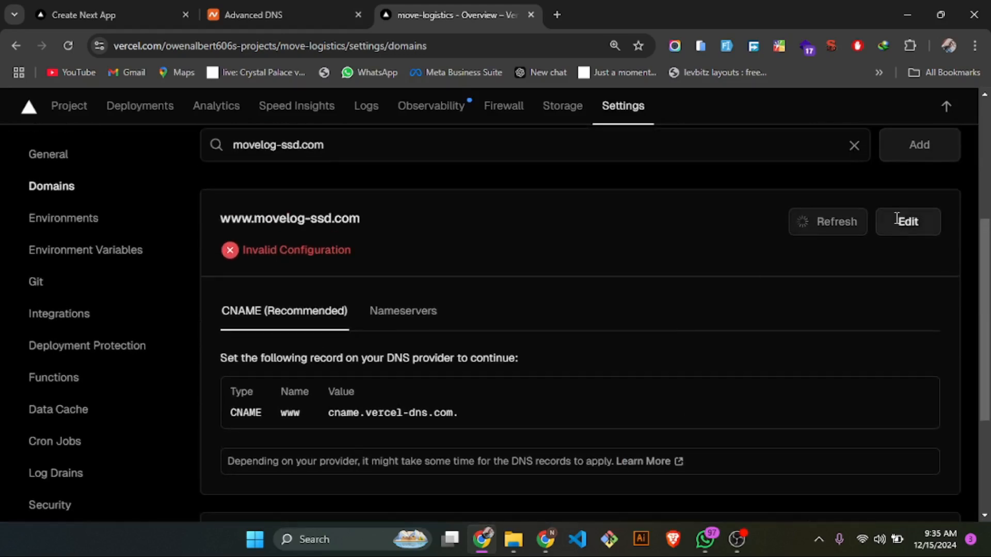
{"action": "left_click", "coordinate": [271, 427]}
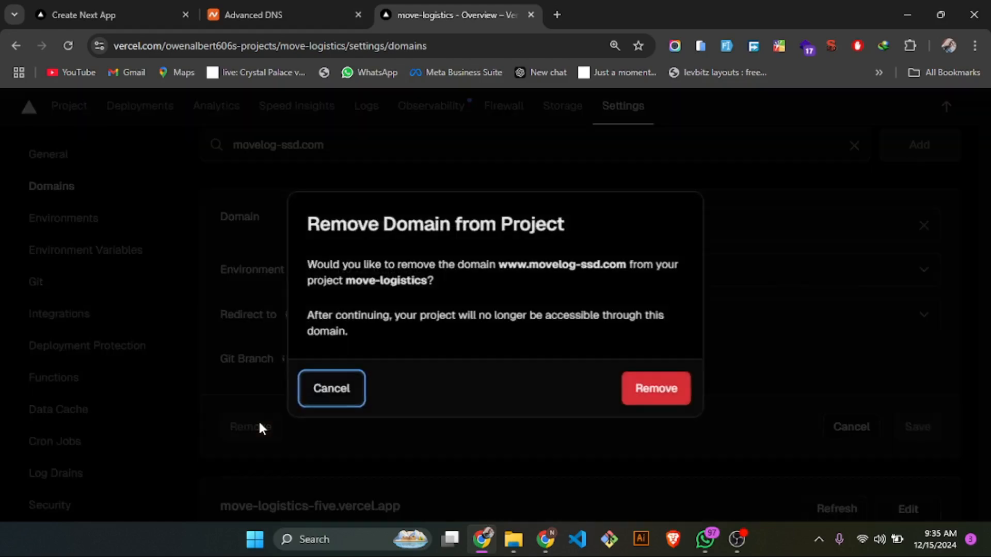
{"action": "left_click", "coordinate": [641, 386]}
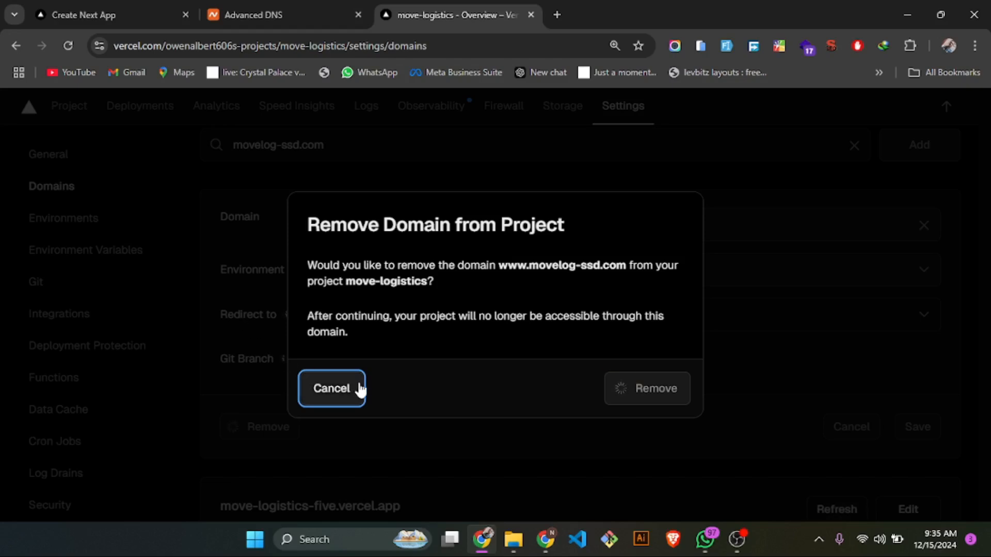
{"action": "left_click", "coordinate": [862, 541]}
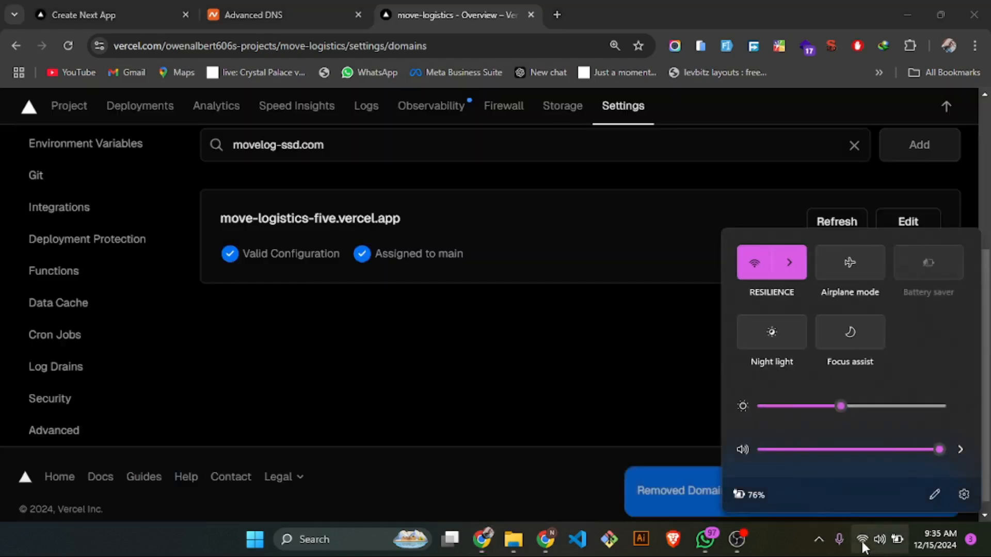
{"action": "left_click", "coordinate": [863, 546]}
{"action": "scroll", "coordinate": [479, 277], "scroll_direction": "up", "scroll_amount": 2}
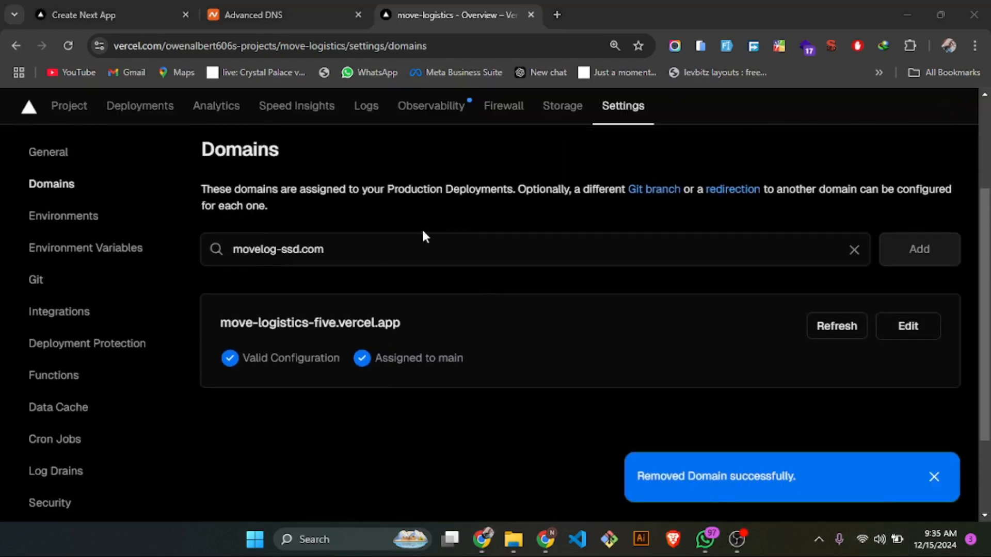
{"action": "left_click", "coordinate": [553, 250]}
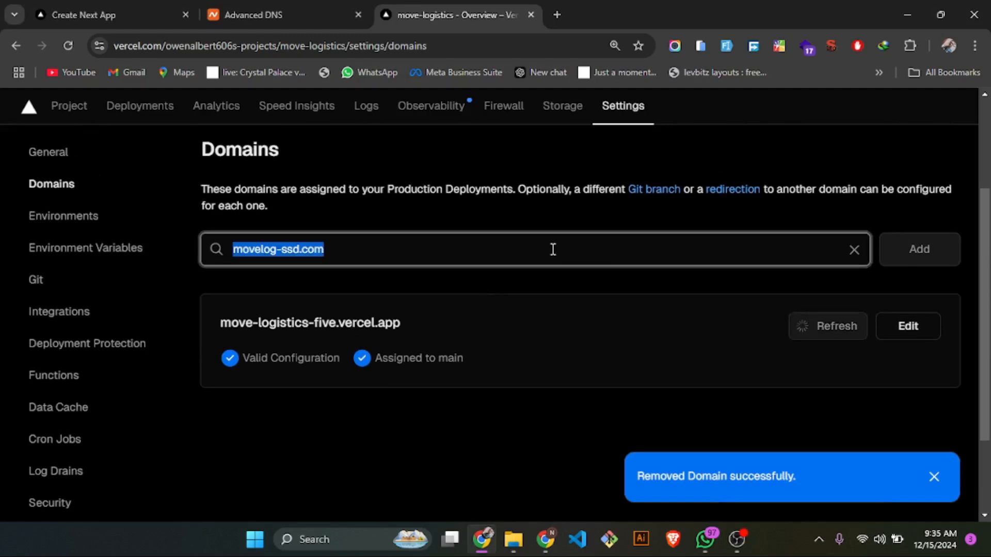
{"action": "left_click", "coordinate": [553, 250]}
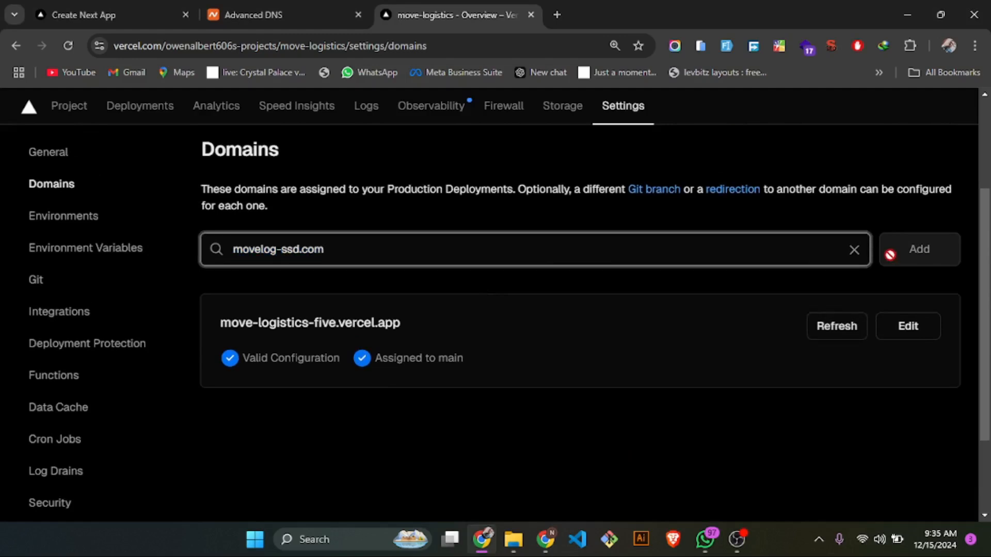
{"action": "key", "text": "BackSpace"}
{"action": "key", "text": "BackSpace"}
{"action": "key", "text": "BackSpace"}
{"action": "key", "text": "BackSpace"}
{"action": "key", "text": "BackSpace"}
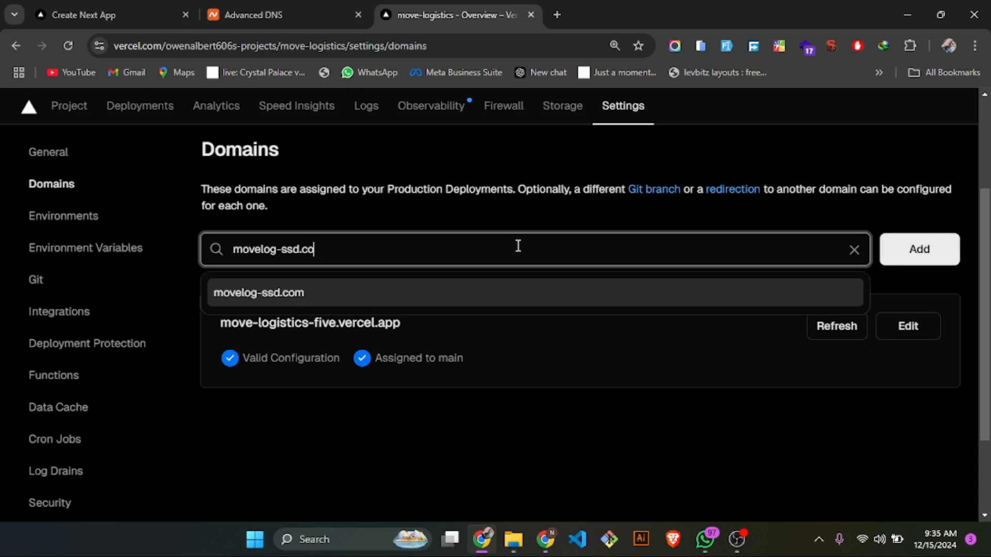
{"action": "left_click", "coordinate": [495, 292]}
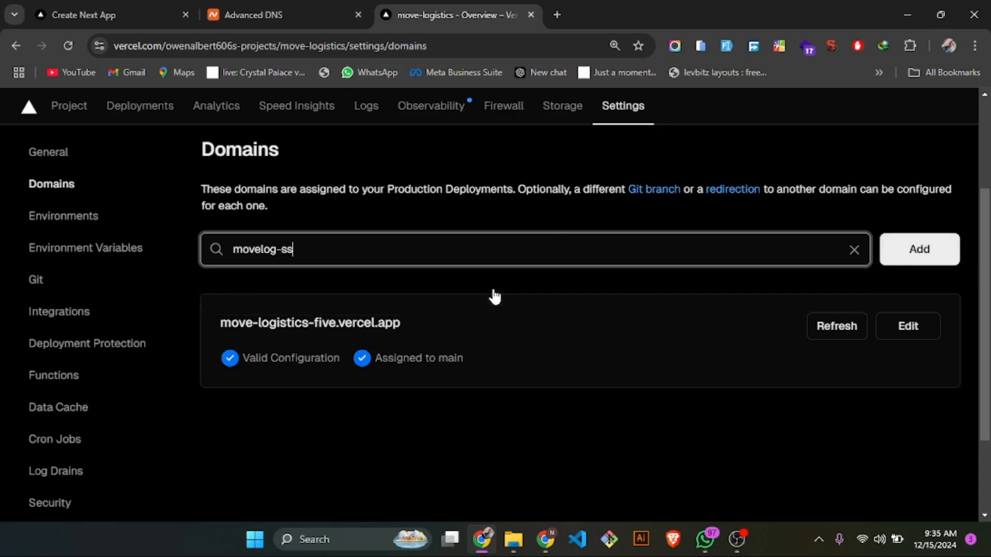
{"action": "left_click", "coordinate": [918, 248]}
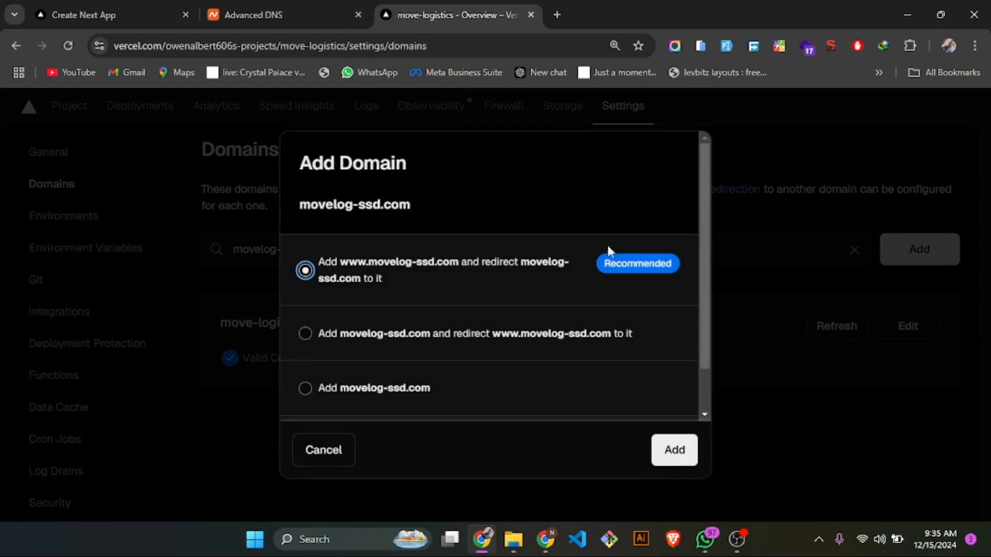
{"action": "left_click", "coordinate": [662, 450]}
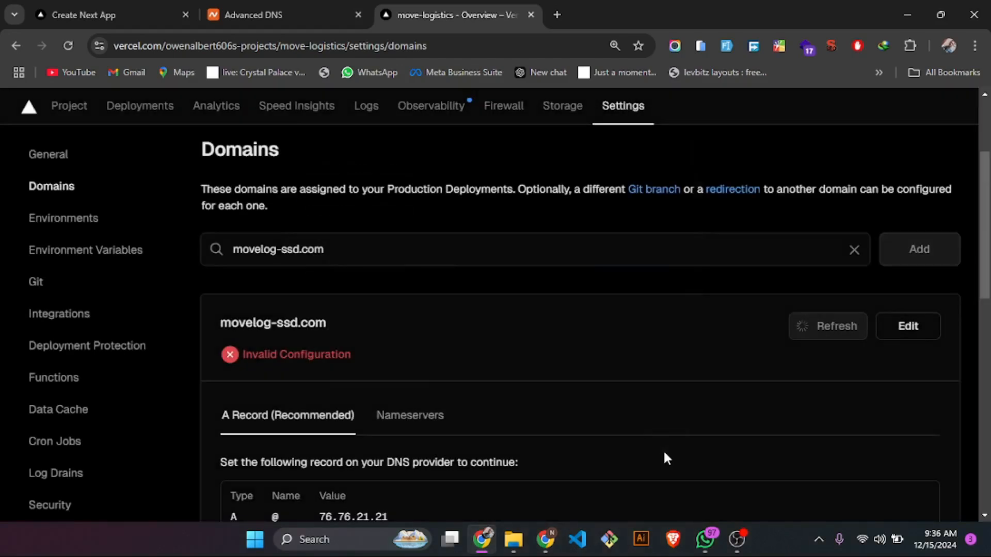
- Copy the A record value 76.76.21.21 required for movelog-ssd.com and switch to its Advanced DNS page on Namecheap
{"action": "scroll", "coordinate": [439, 399], "scroll_direction": "down", "scroll_amount": 2}
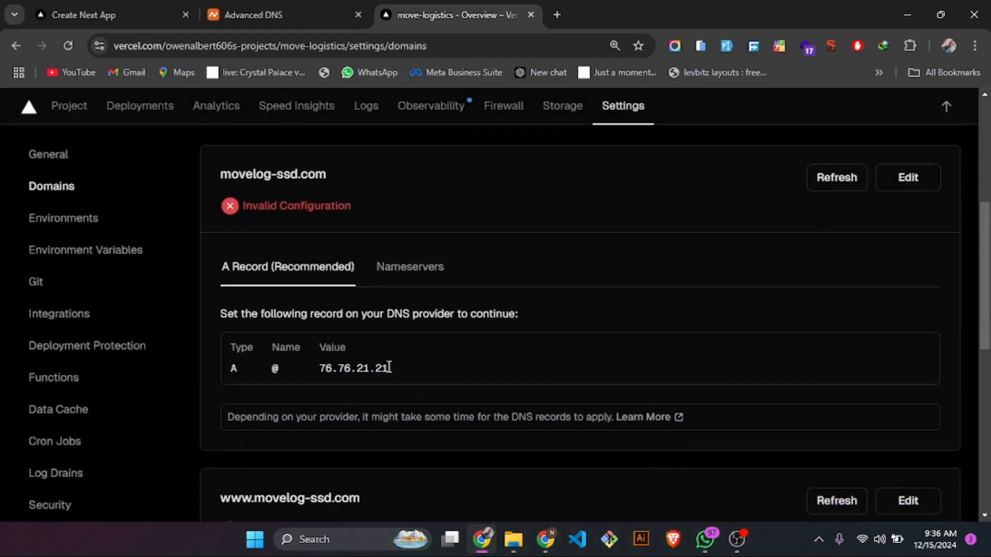
{"action": "left_click_drag", "start_coordinate": [389, 368], "coordinate": [315, 365]}
{"action": "key", "text": "ctrl+c"}
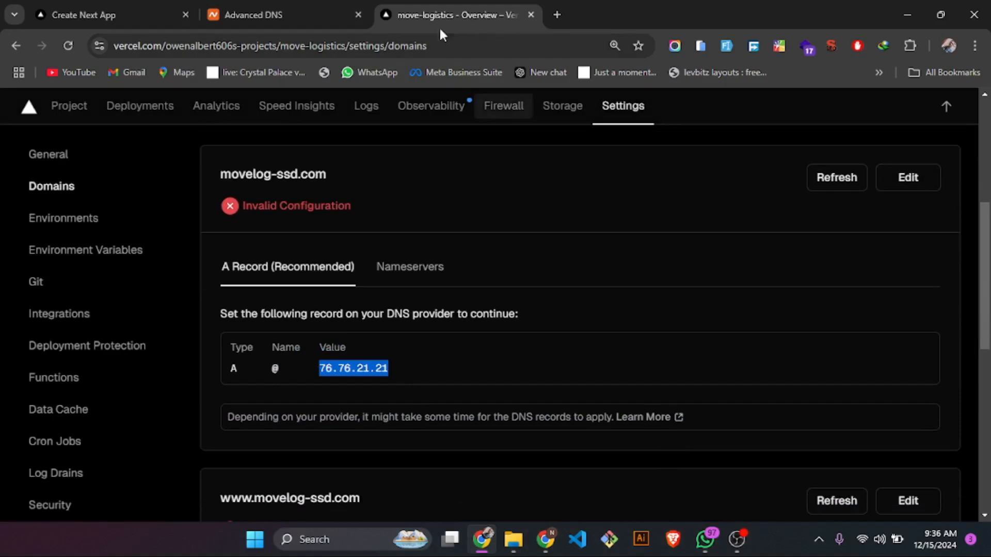
{"action": "left_click", "coordinate": [308, 8]}
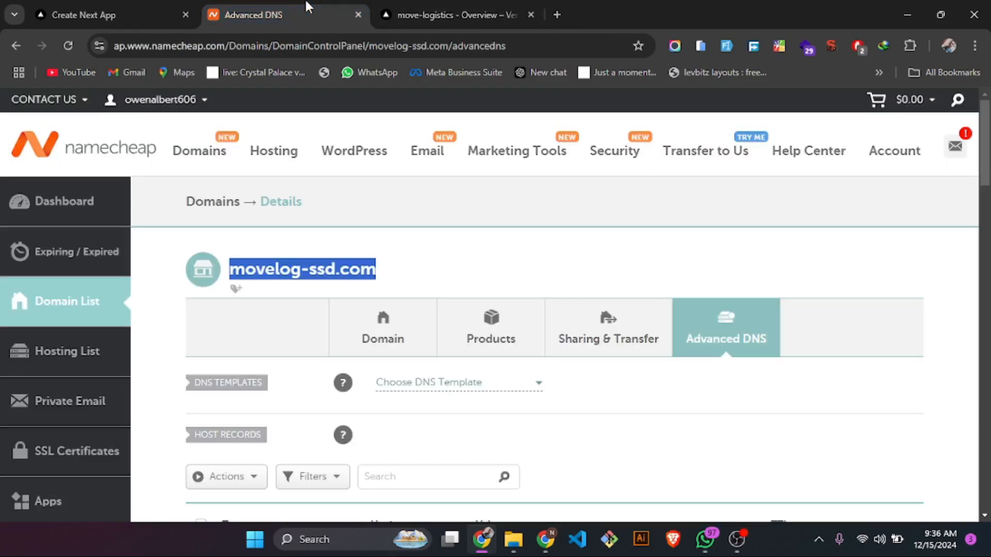
- Add and save a host record of type A Record with host @ and IP address 76.76.21.21, keeping the TTL Automatic
{"action": "scroll", "coordinate": [592, 418], "scroll_direction": "down", "scroll_amount": 5}
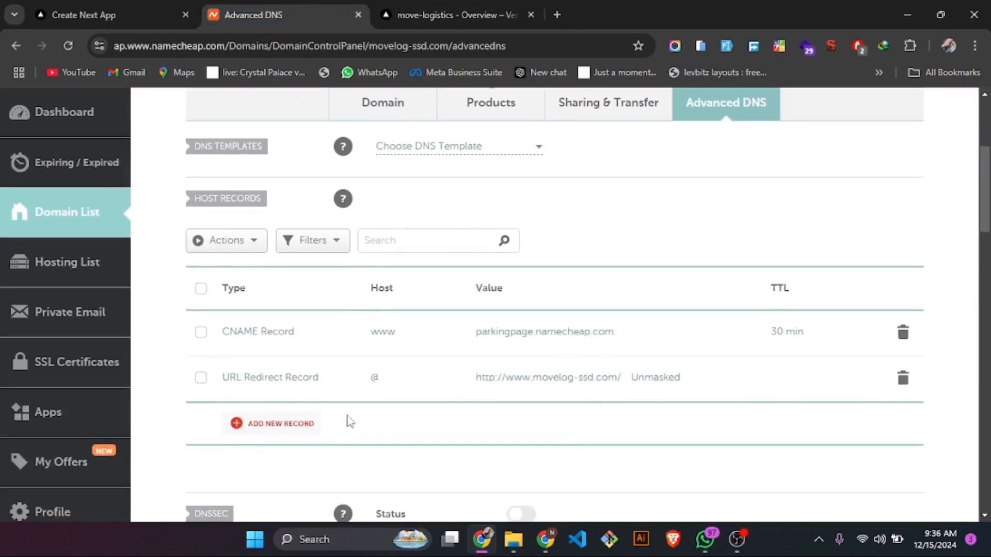
{"action": "left_click", "coordinate": [297, 423]}
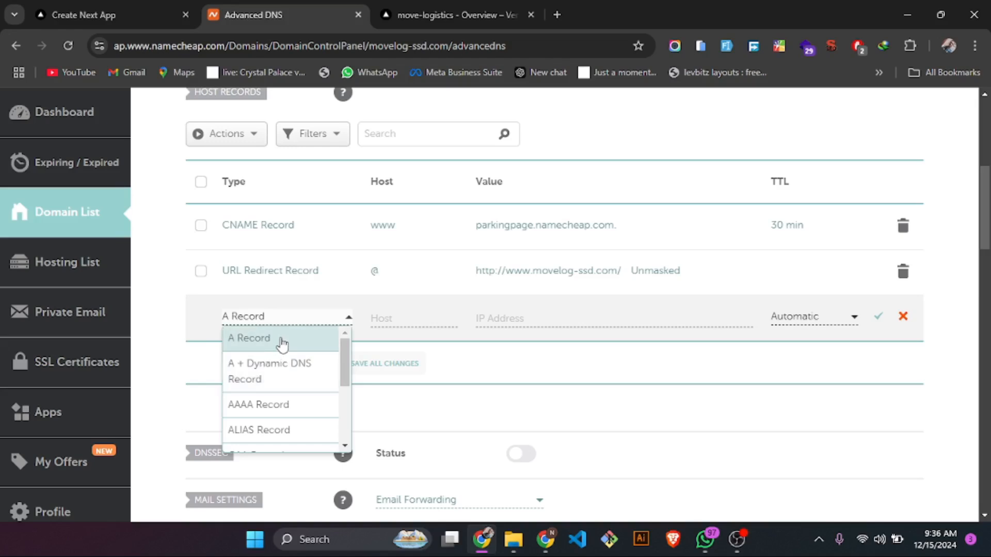
{"action": "left_click", "coordinate": [281, 343]}
{"action": "left_click", "coordinate": [393, 320]}
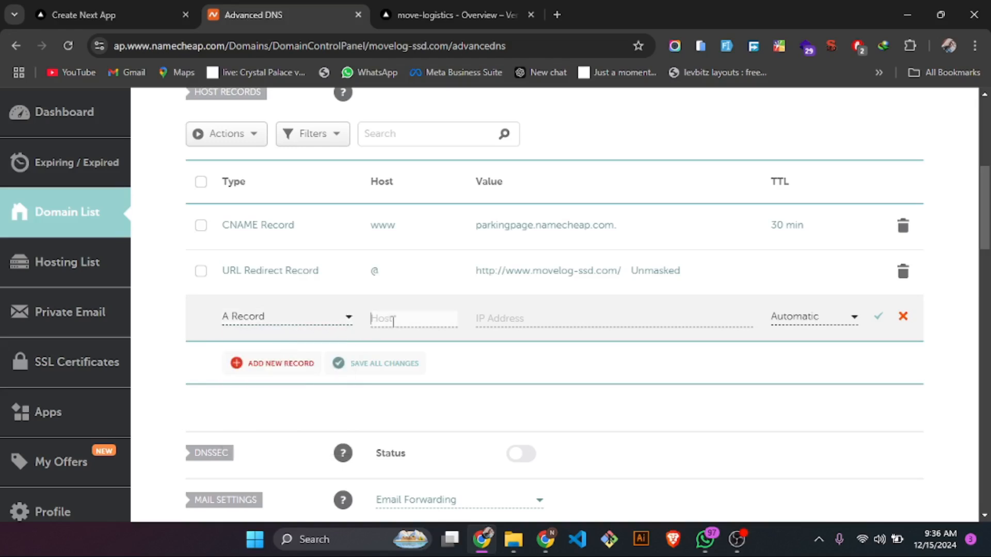
{"action": "left_click", "coordinate": [444, 10]}
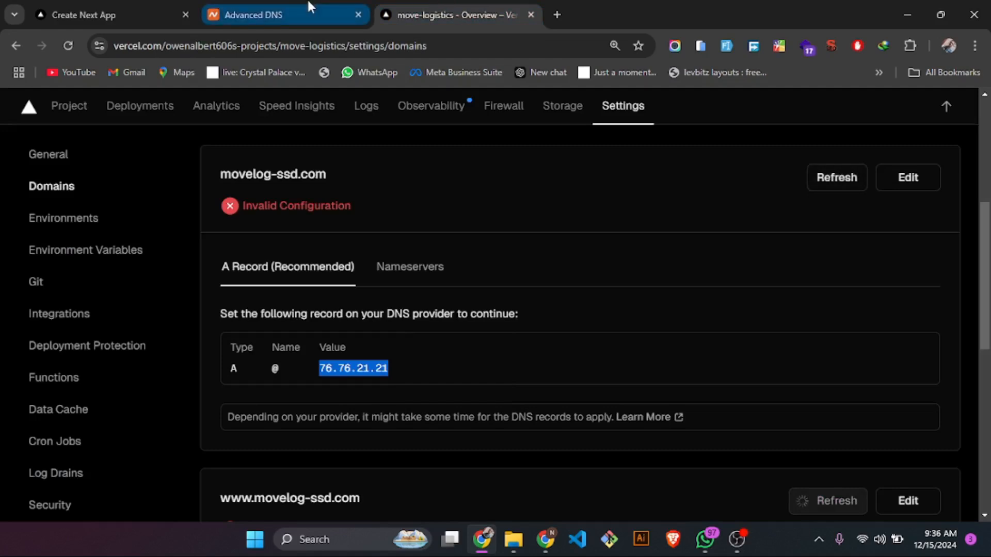
{"action": "left_click", "coordinate": [268, 15]}
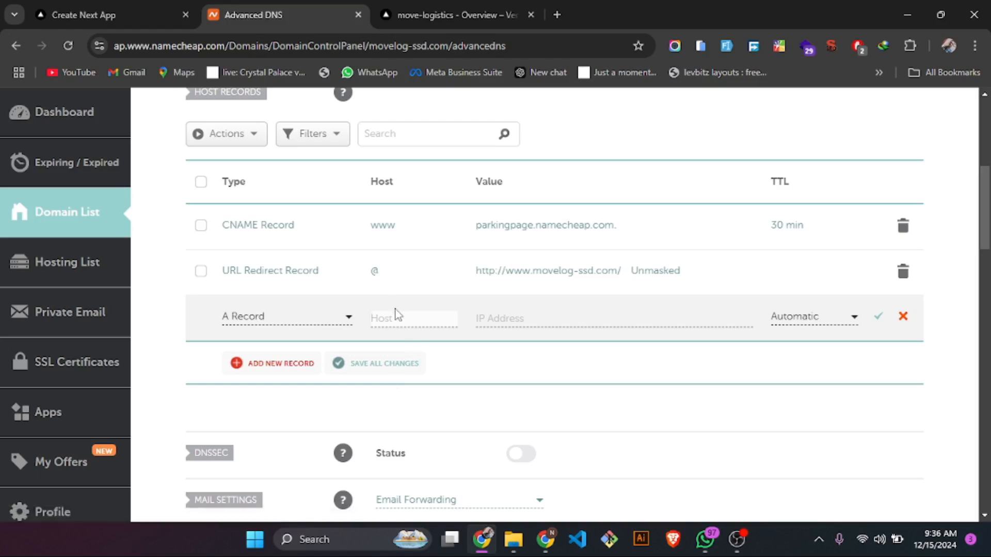
{"action": "type", "text": "@"}
{"action": "left_click", "coordinate": [499, 312]}
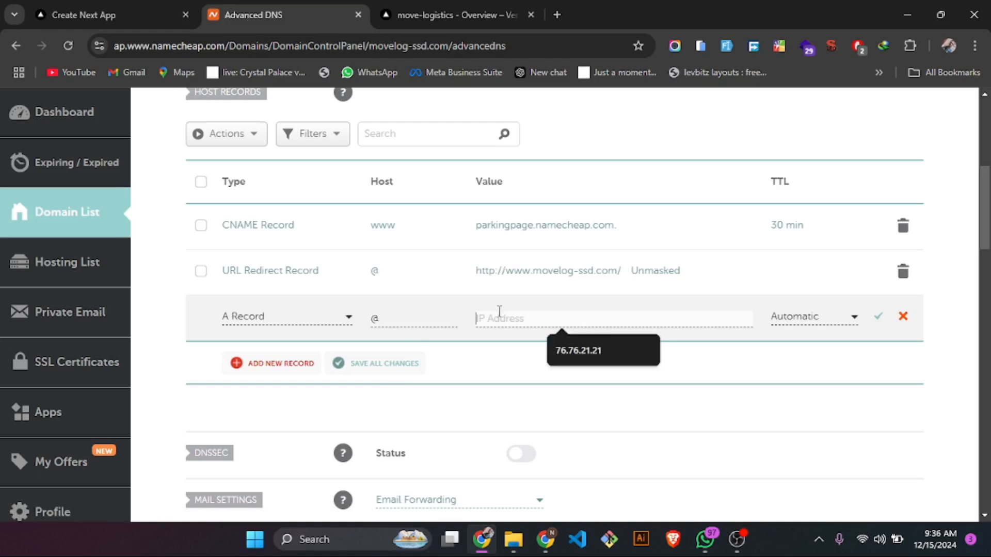
{"action": "key", "text": "ctrl+v"}
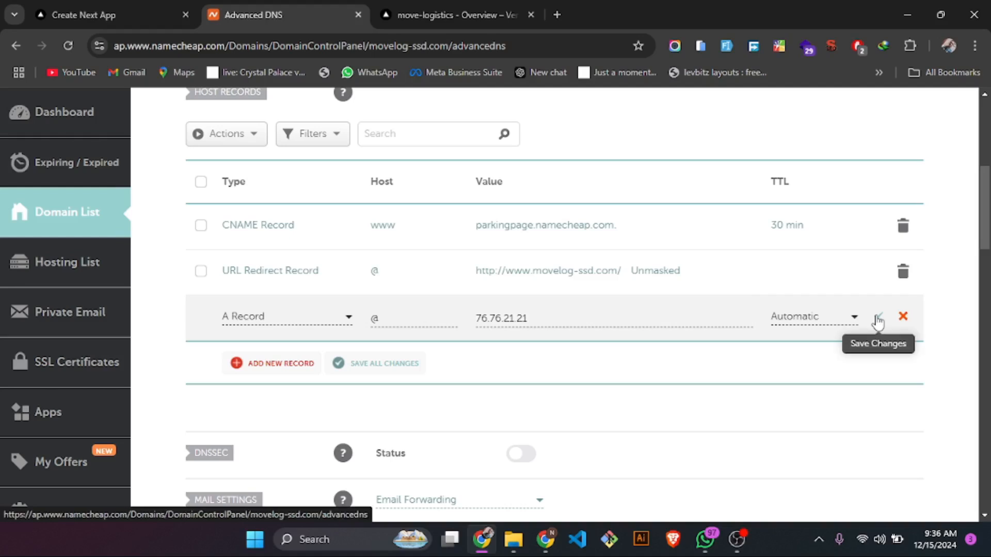
{"action": "left_click", "coordinate": [877, 319]}
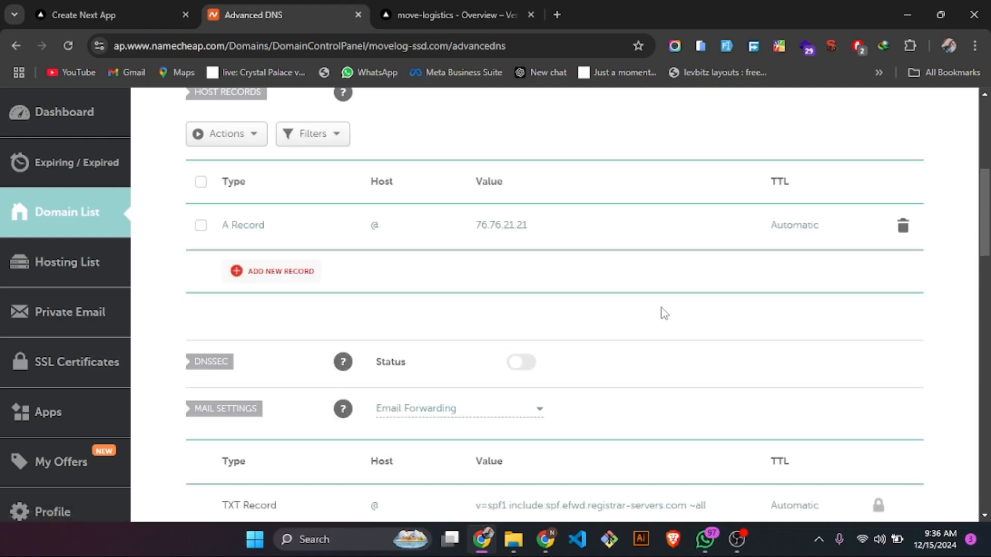
- Back on Vercel, enable Vercel DNS for movelog-ssd.com, inspect the nameservers it requires, and return to its A record instructions
{"action": "scroll", "coordinate": [663, 311], "scroll_direction": "up", "scroll_amount": 2}
{"action": "left_click", "coordinate": [456, 1]}
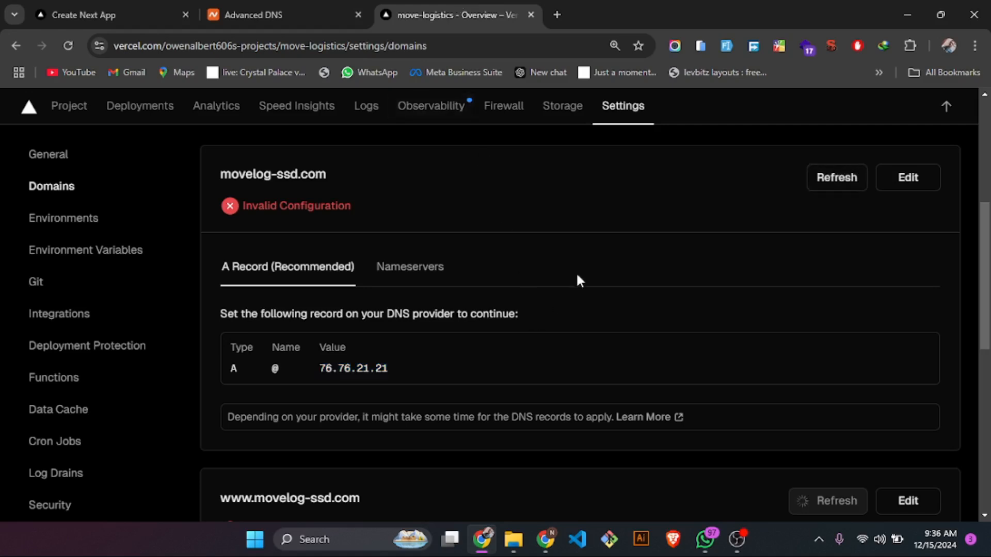
{"action": "left_click", "coordinate": [417, 279]}
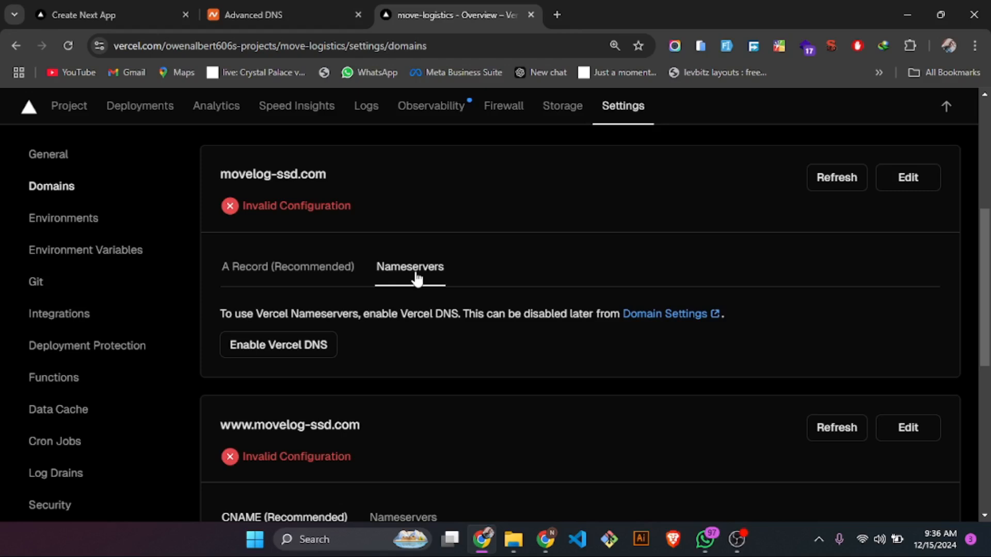
{"action": "left_click", "coordinate": [287, 351]}
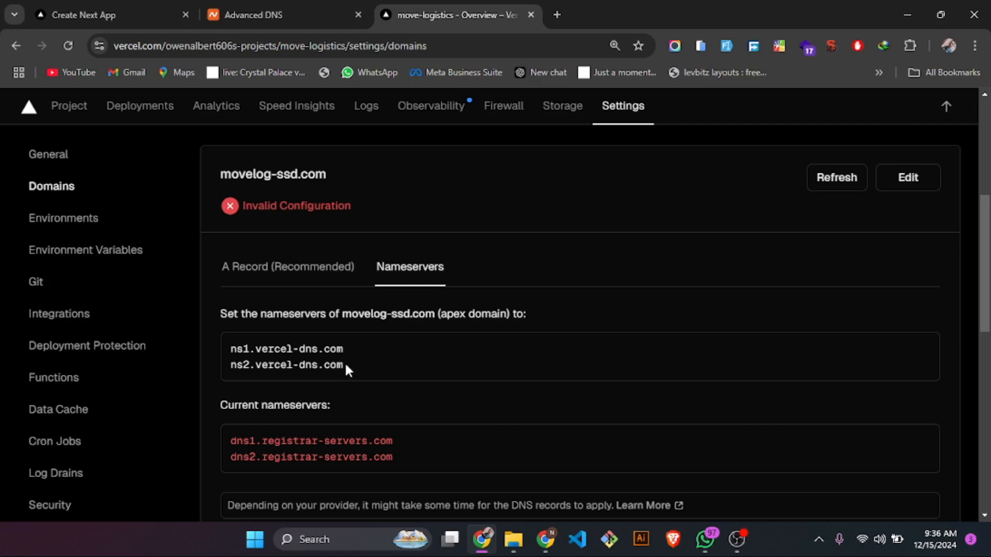
{"action": "left_click_drag", "start_coordinate": [333, 365], "coordinate": [229, 360]}
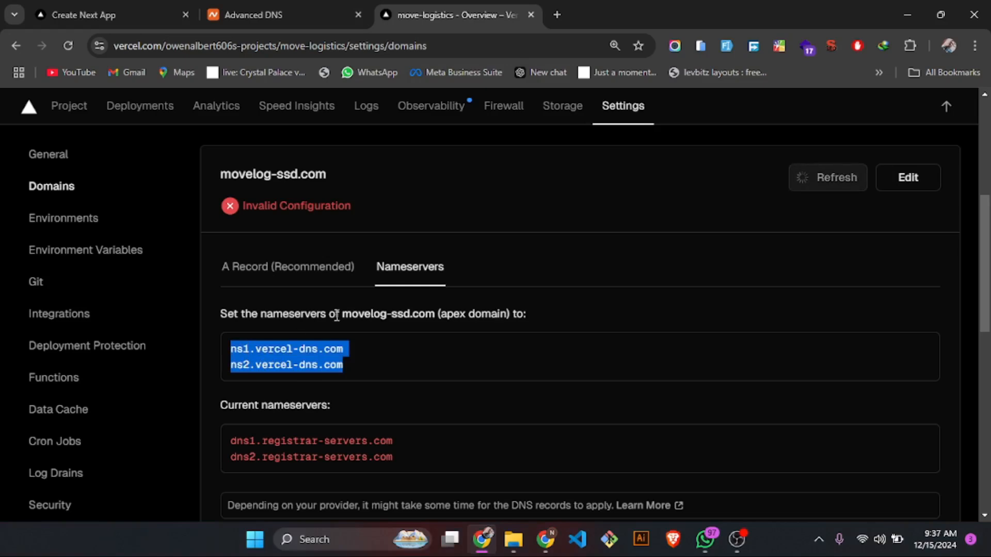
{"action": "left_click", "coordinate": [288, 267]}
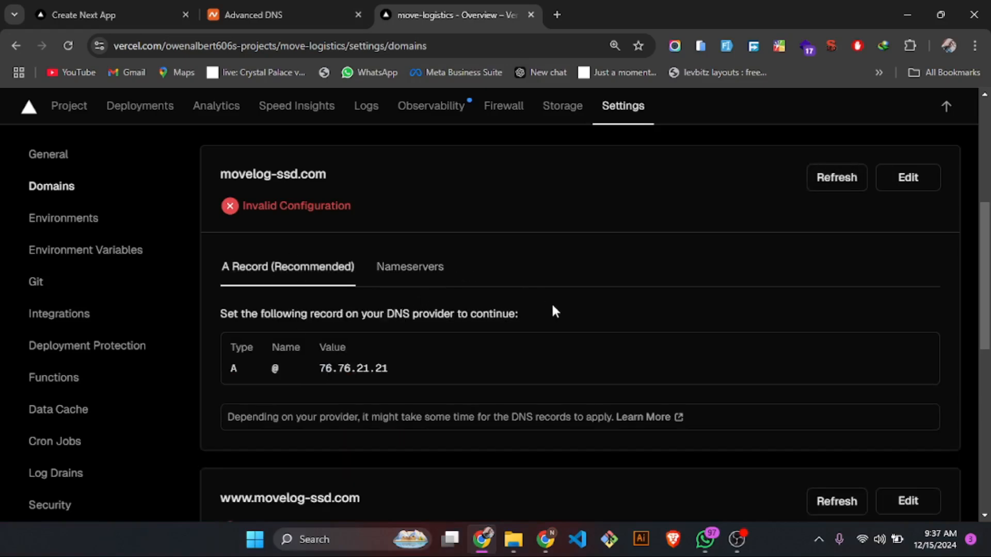
{"action": "scroll", "coordinate": [552, 304], "scroll_direction": "down", "scroll_amount": 2}
{"action": "scroll", "coordinate": [554, 314], "scroll_direction": "up", "scroll_amount": 1}
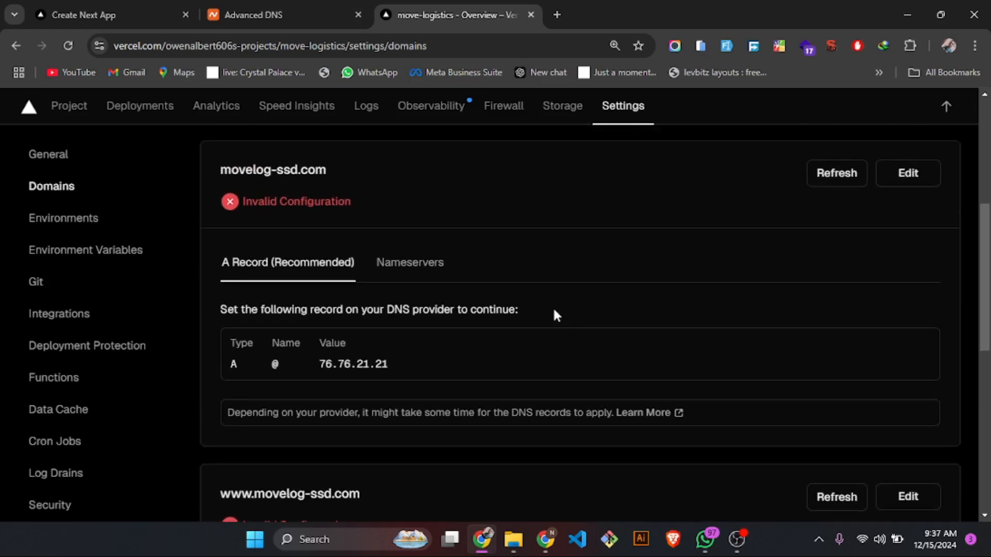
{"action": "left_click", "coordinate": [837, 176]}
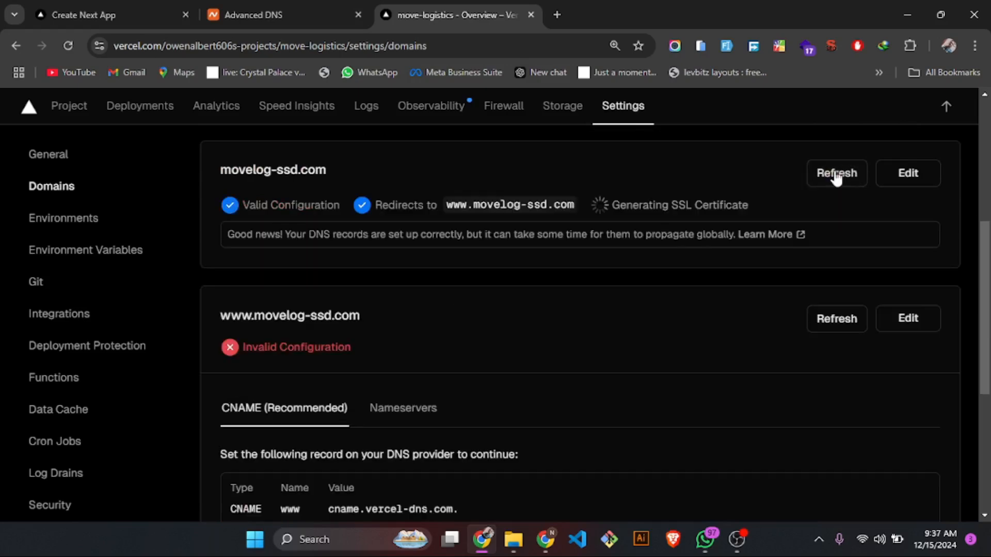
{"action": "scroll", "coordinate": [551, 306], "scroll_direction": "up", "scroll_amount": 2}
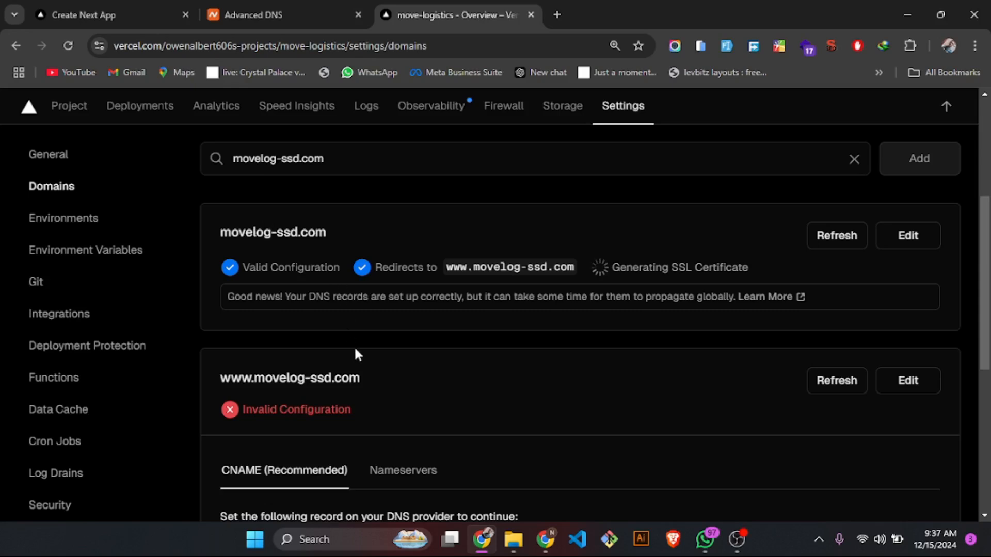
{"action": "scroll", "coordinate": [405, 354], "scroll_direction": "down", "scroll_amount": 2}
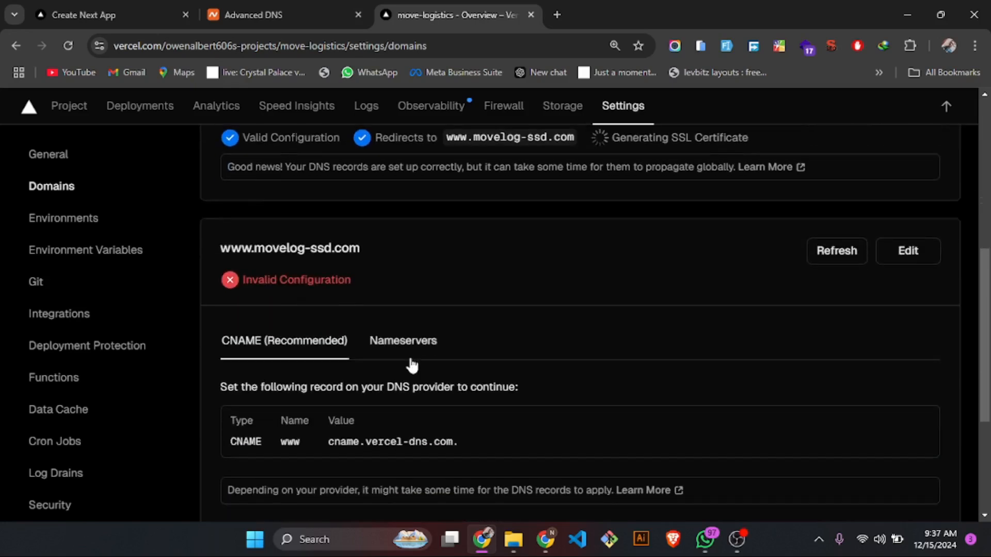
{"action": "scroll", "coordinate": [412, 364], "scroll_direction": "up", "scroll_amount": 1}
{"action": "scroll", "coordinate": [413, 362], "scroll_direction": "down", "scroll_amount": 1}
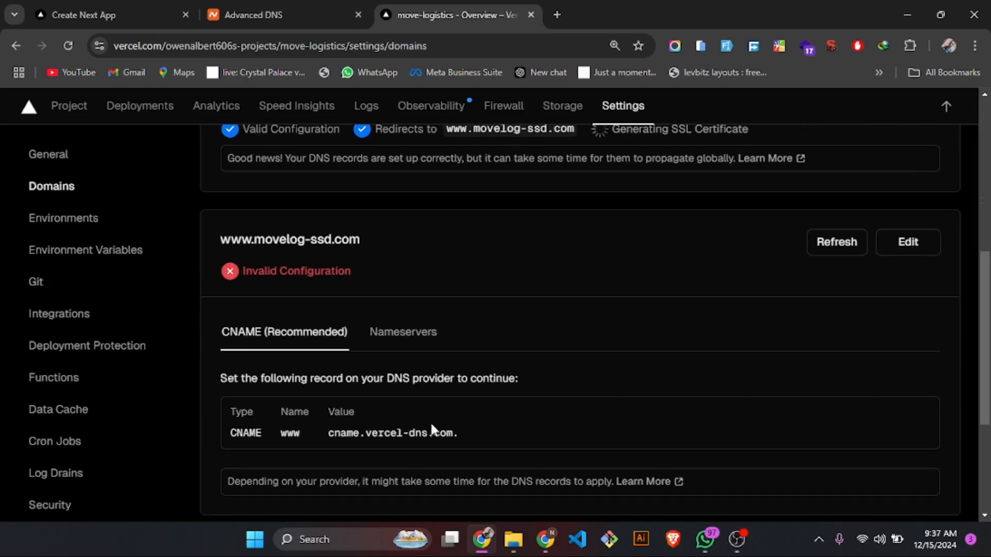
- Copy the CNAME value cname.vercel-dns.com. from Vercel and start a new CNAME Record in Namecheap's host records for movelog-ssd.com
{"action": "left_click_drag", "start_coordinate": [459, 434], "coordinate": [334, 443]}
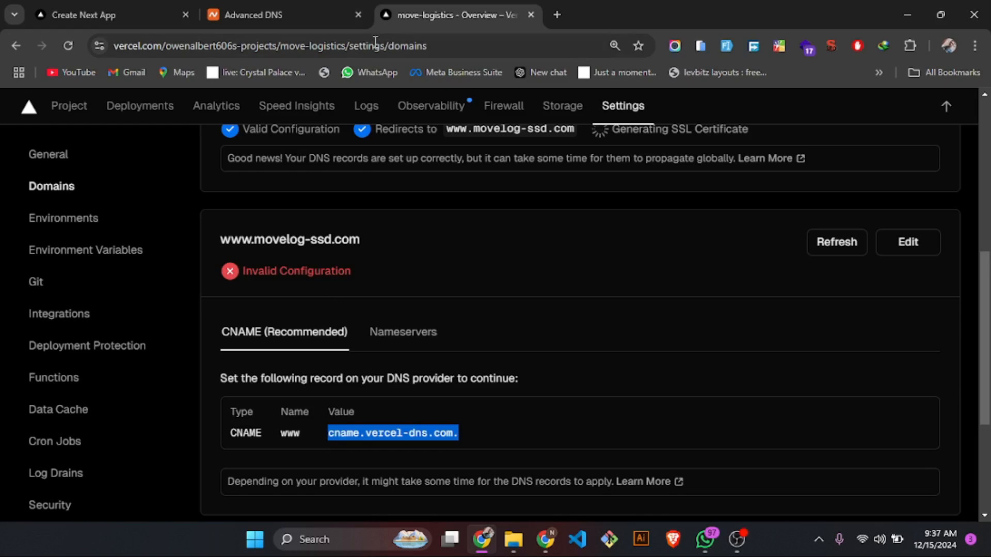
{"action": "left_click", "coordinate": [292, 6]}
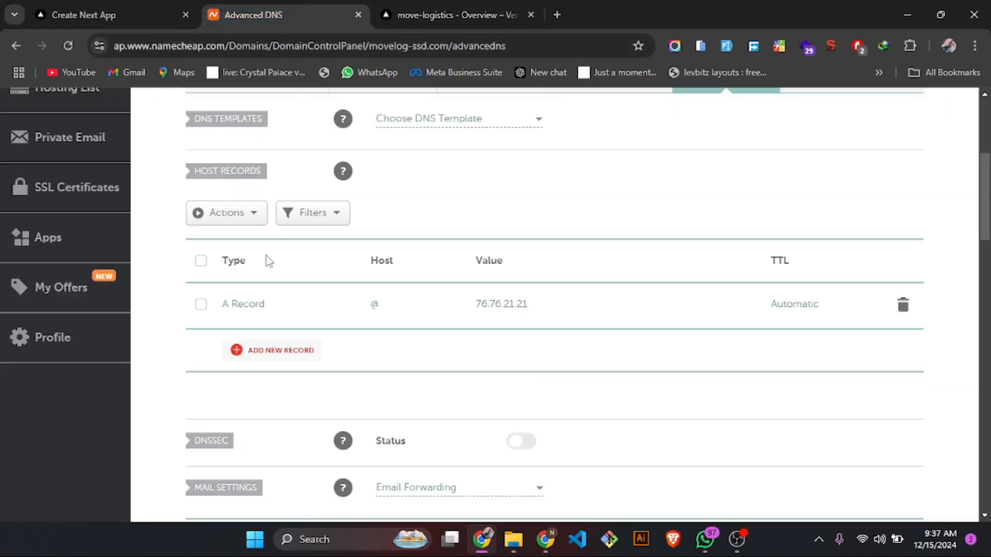
{"action": "left_click", "coordinate": [279, 351]}
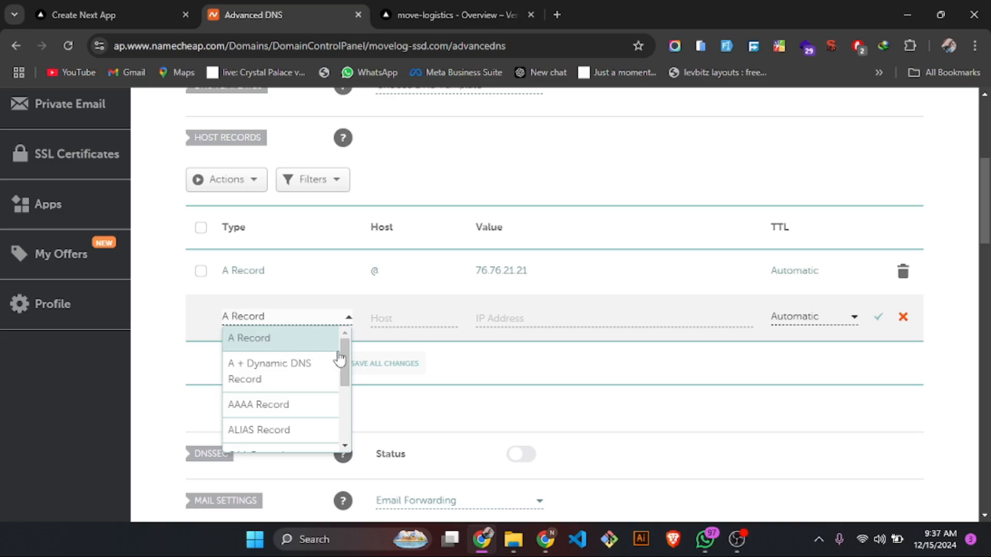
{"action": "left_click_drag", "start_coordinate": [339, 358], "coordinate": [347, 390]}
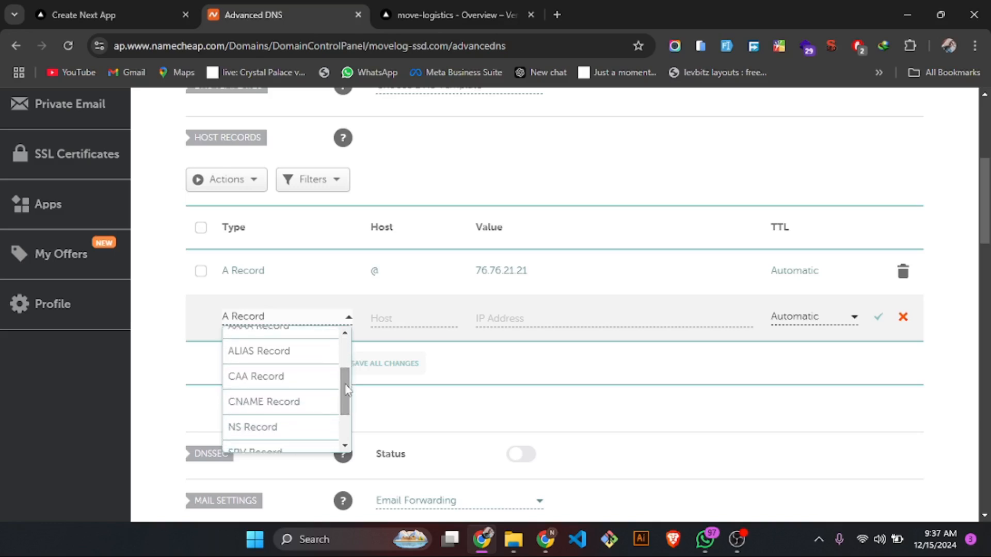
{"action": "left_click", "coordinate": [305, 402]}
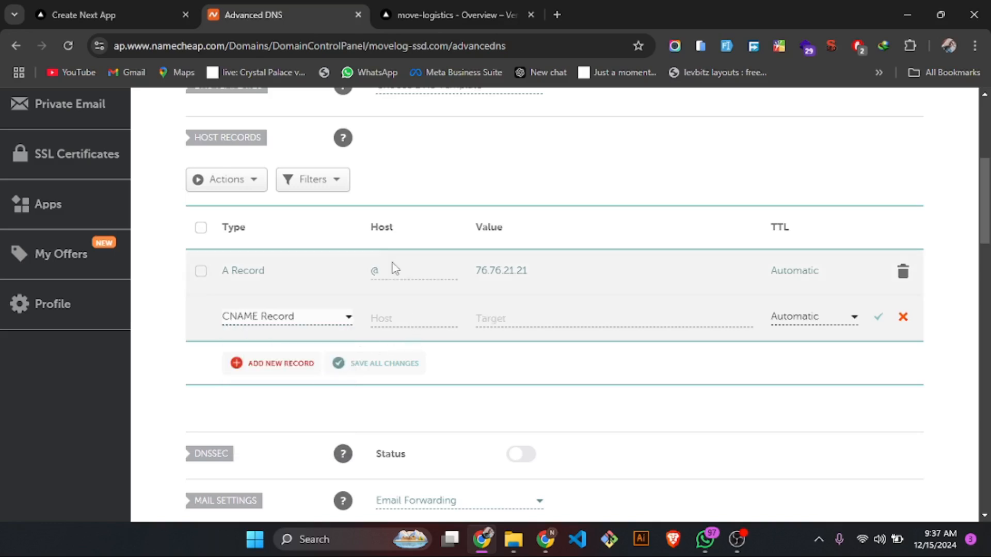
- Set the new CNAME record's host to www and target to cname.vercel-dns.com., keep the TTL Automatic, and save it
{"action": "left_click", "coordinate": [440, 6]}
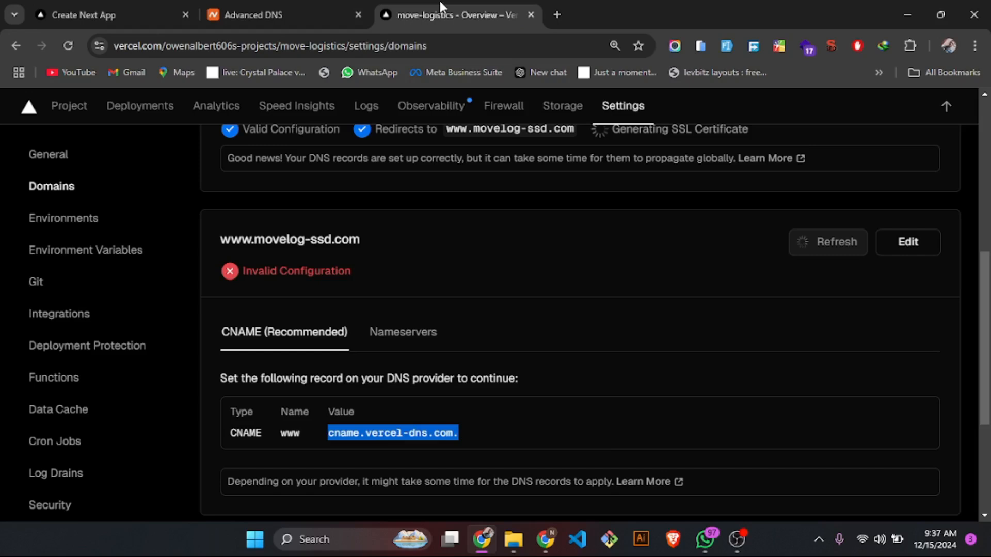
{"action": "left_click", "coordinate": [311, 6]}
{"action": "left_click", "coordinate": [382, 321]}
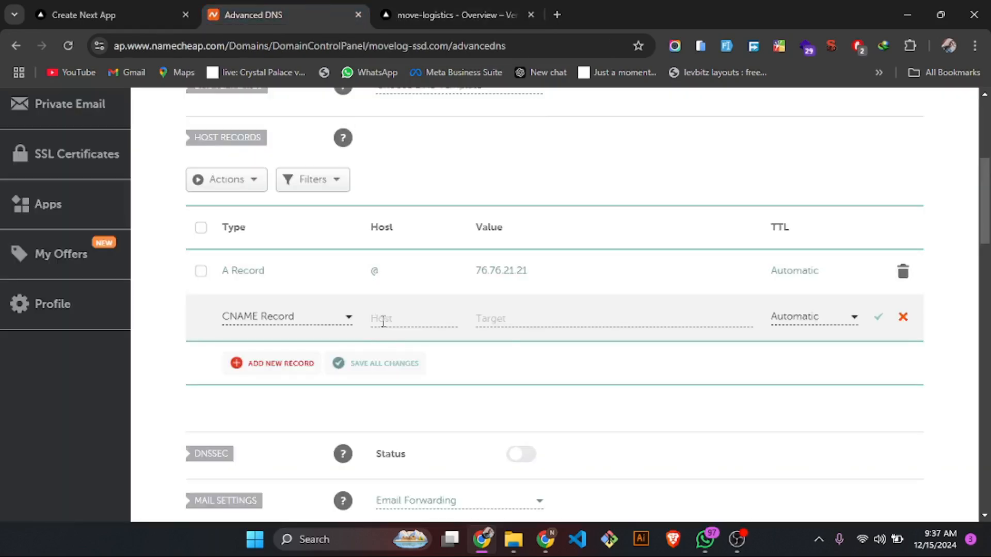
{"action": "left_click", "coordinate": [435, 400]}
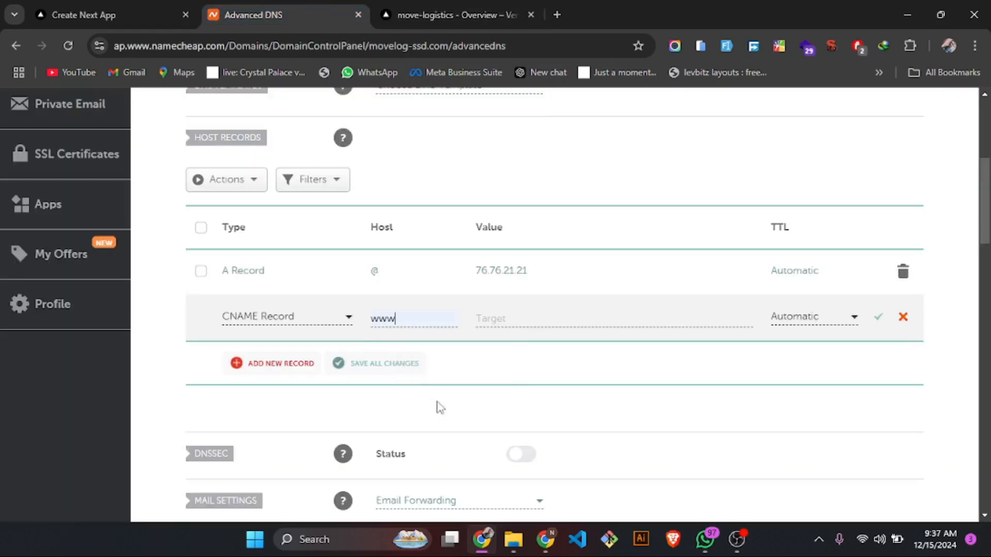
{"action": "left_click", "coordinate": [516, 321]}
{"action": "left_click", "coordinate": [593, 349]}
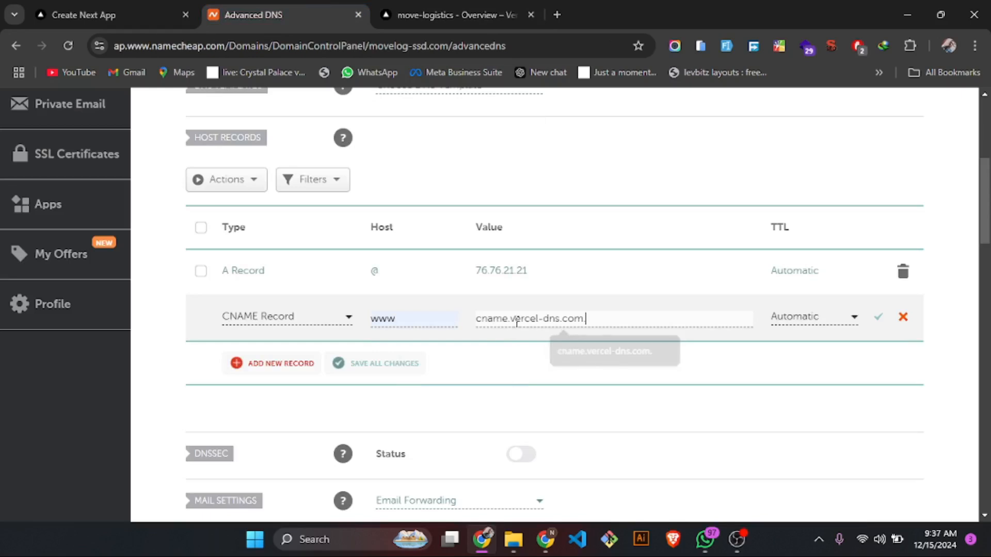
{"action": "left_click", "coordinate": [881, 321]}
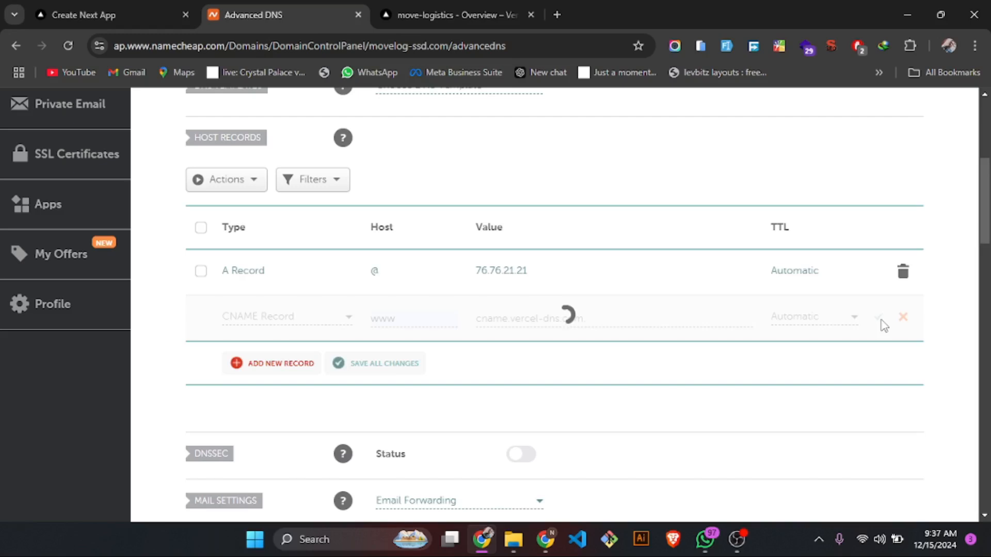
{"action": "left_click", "coordinate": [470, 3]}
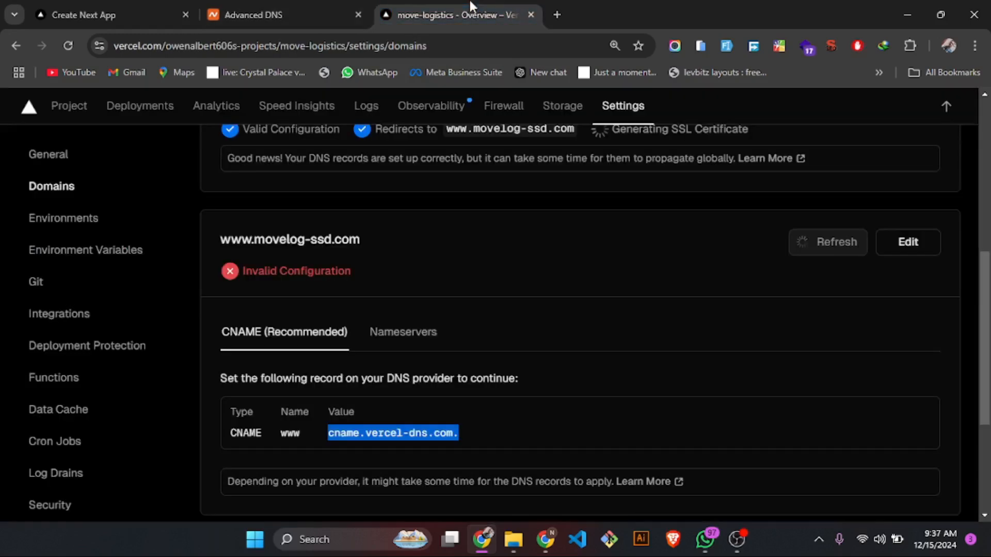
{"action": "left_click", "coordinate": [413, 341]}
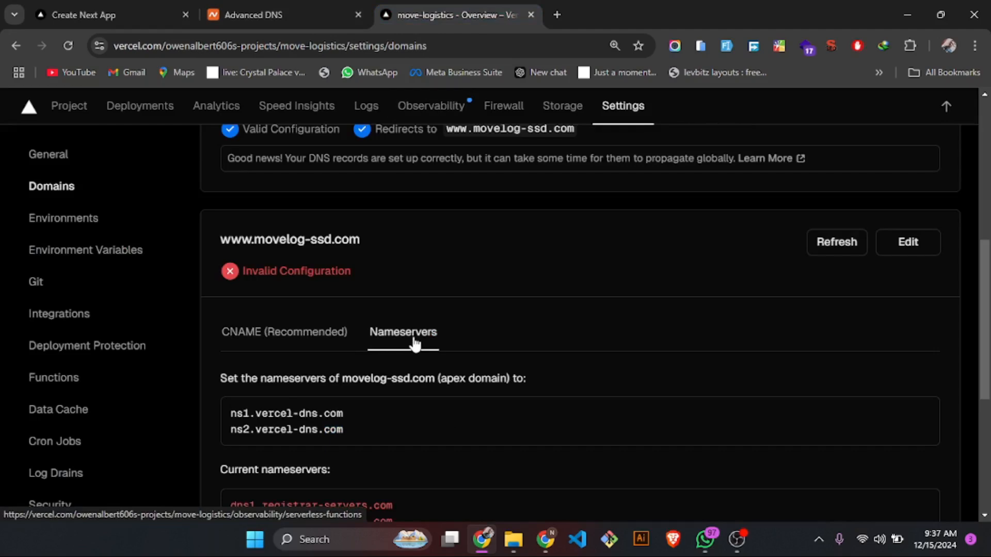
{"action": "scroll", "coordinate": [414, 342], "scroll_direction": "down", "scroll_amount": 4}
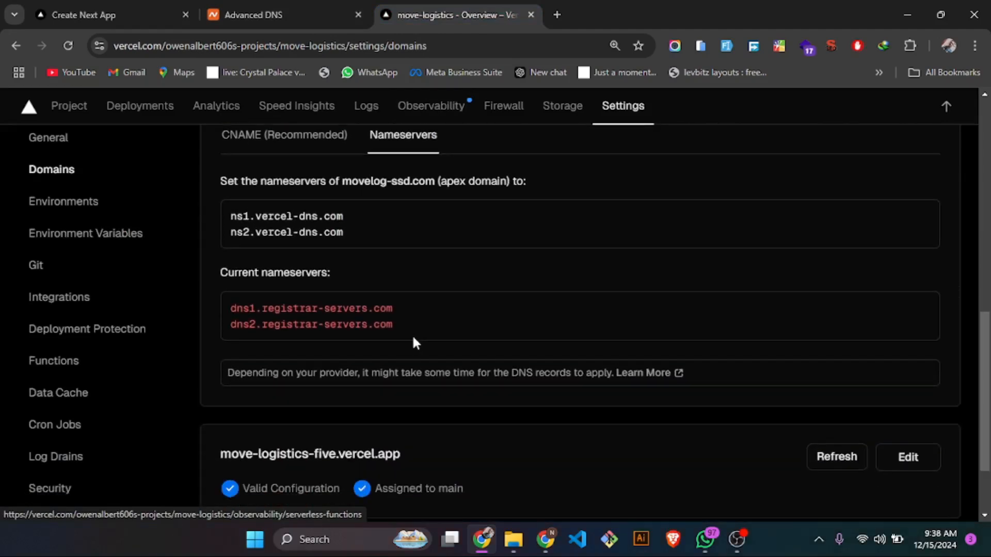
{"action": "scroll", "coordinate": [413, 338], "scroll_direction": "up", "scroll_amount": 2}
{"action": "left_click", "coordinate": [284, 217]}
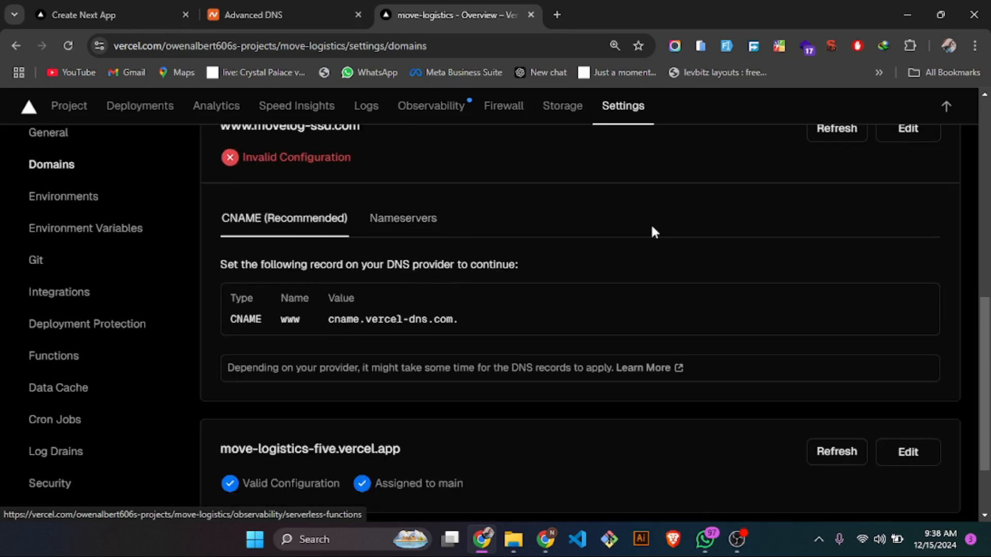
{"action": "scroll", "coordinate": [652, 230], "scroll_direction": "up", "scroll_amount": 3}
{"action": "left_click", "coordinate": [829, 254]}
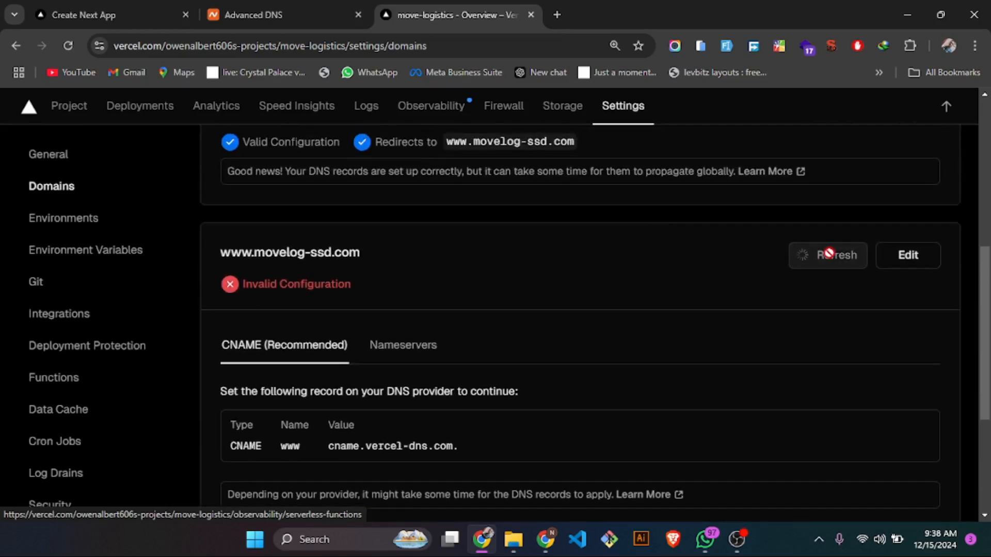
{"action": "left_click", "coordinate": [831, 259]}
{"action": "left_click", "coordinate": [829, 255]}
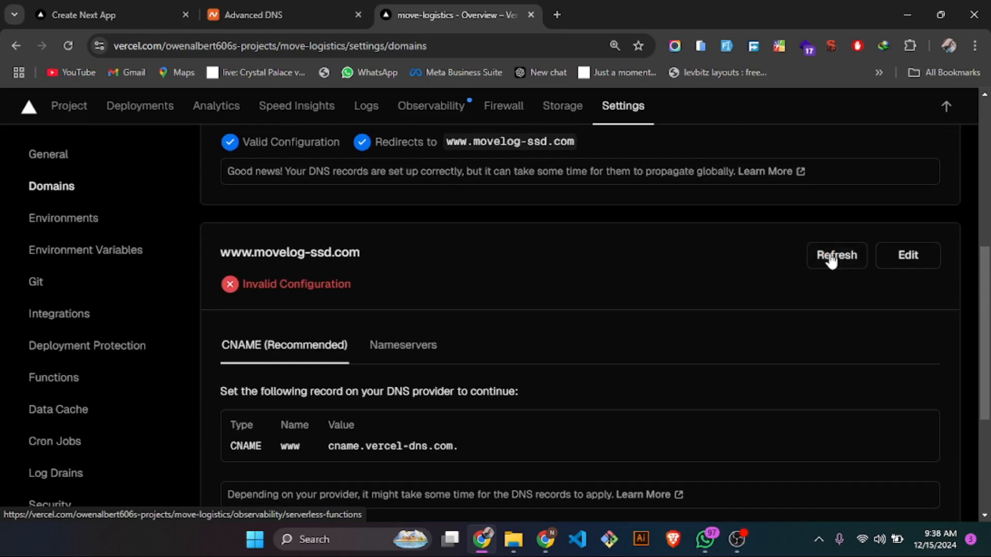
{"action": "left_click", "coordinate": [830, 257]}
{"action": "left_click", "coordinate": [736, 539]}
{"action": "left_click", "coordinate": [735, 541]}
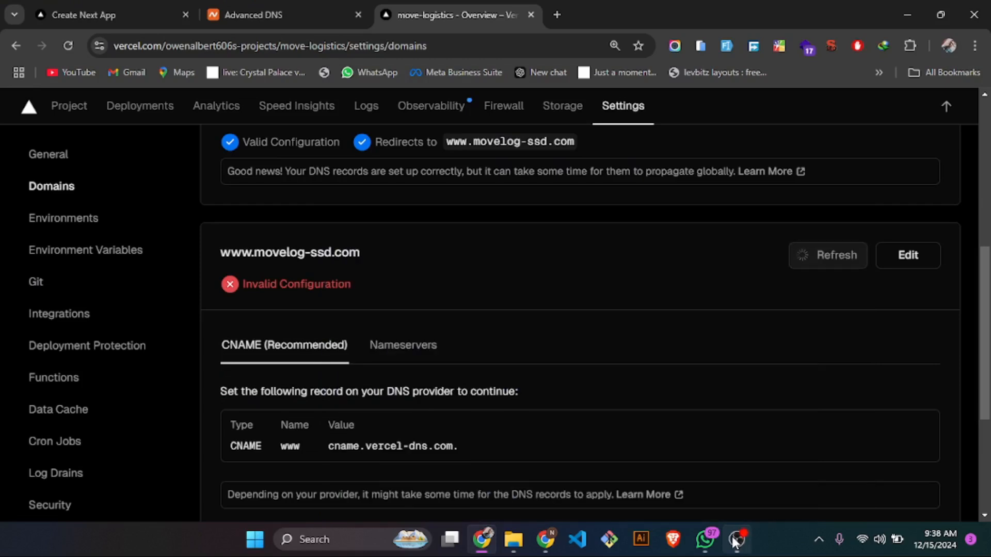
- Review the configuration, assignment and SSL certificate statuses of the project's listed domains
{"action": "scroll", "coordinate": [516, 250], "scroll_direction": "up", "scroll_amount": 1}
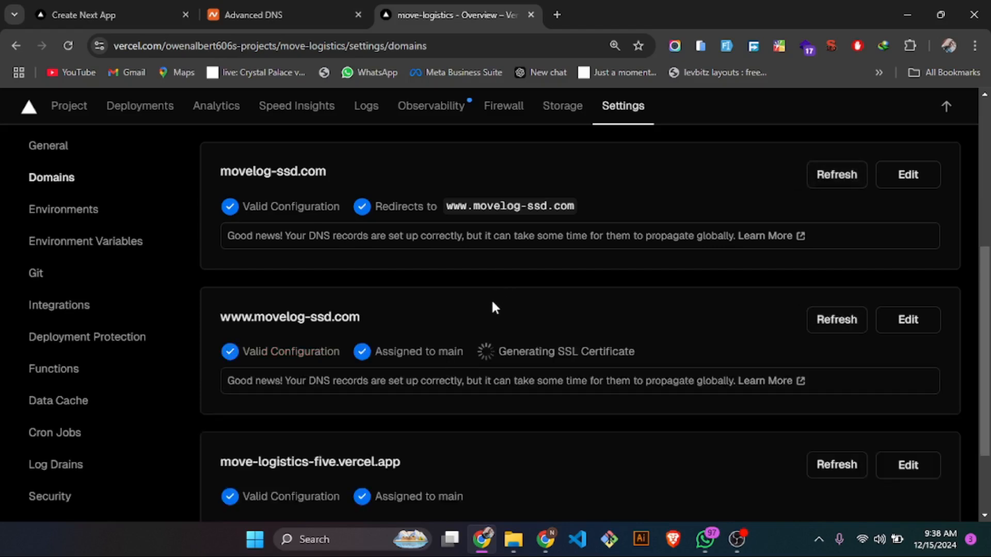
{"action": "scroll", "coordinate": [493, 307], "scroll_direction": "down", "scroll_amount": 1}
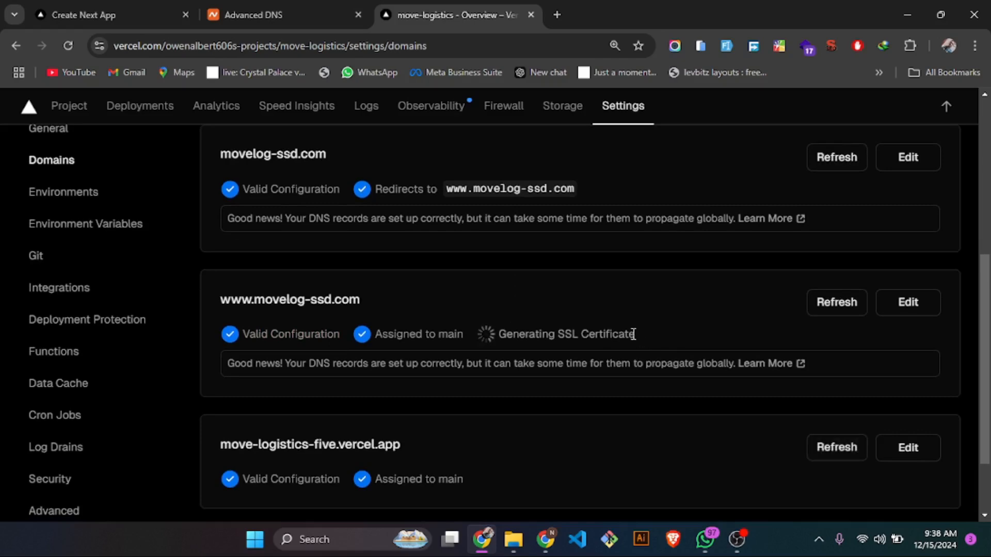
{"action": "left_click_drag", "start_coordinate": [633, 334], "coordinate": [511, 338]}
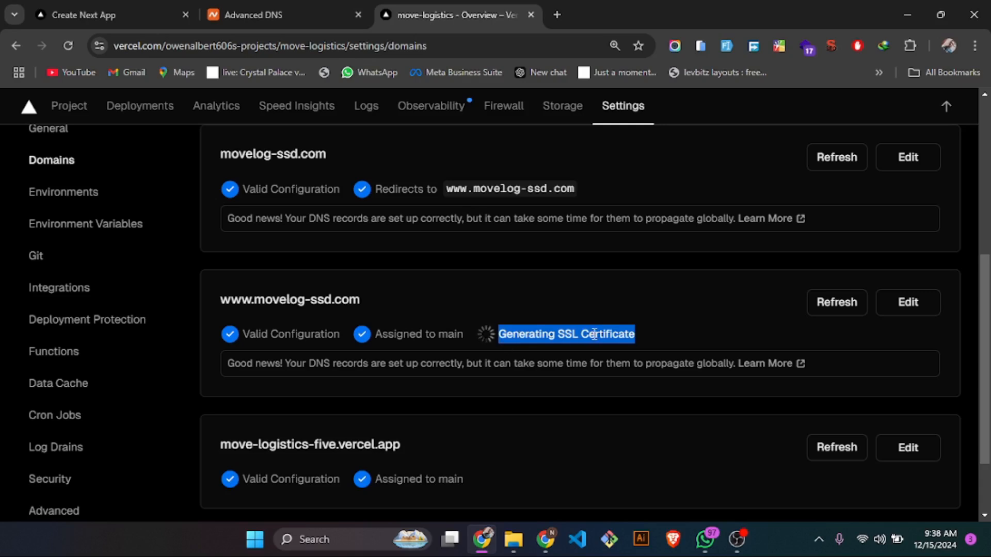
{"action": "left_click", "coordinate": [636, 333]}
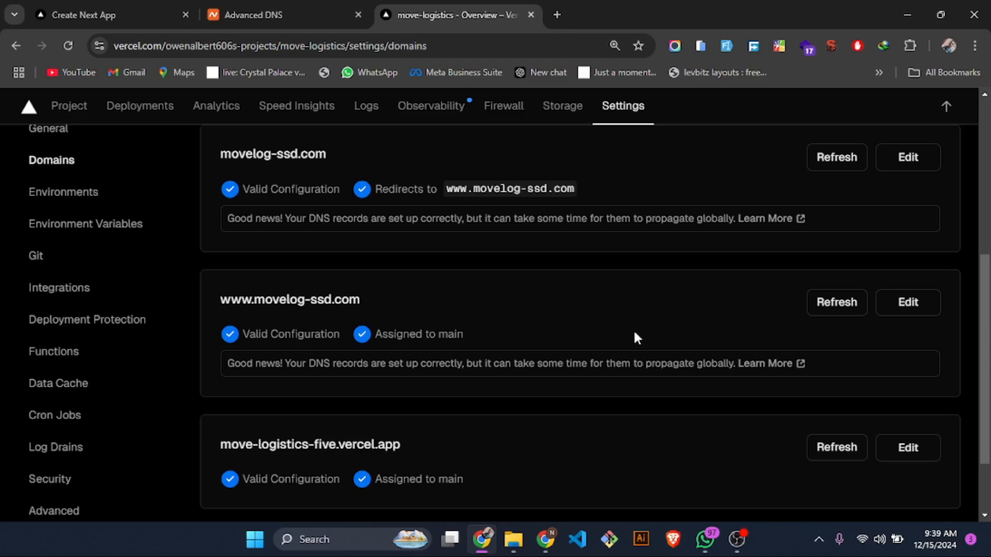
{"action": "scroll", "coordinate": [635, 335], "scroll_direction": "up", "scroll_amount": 2}
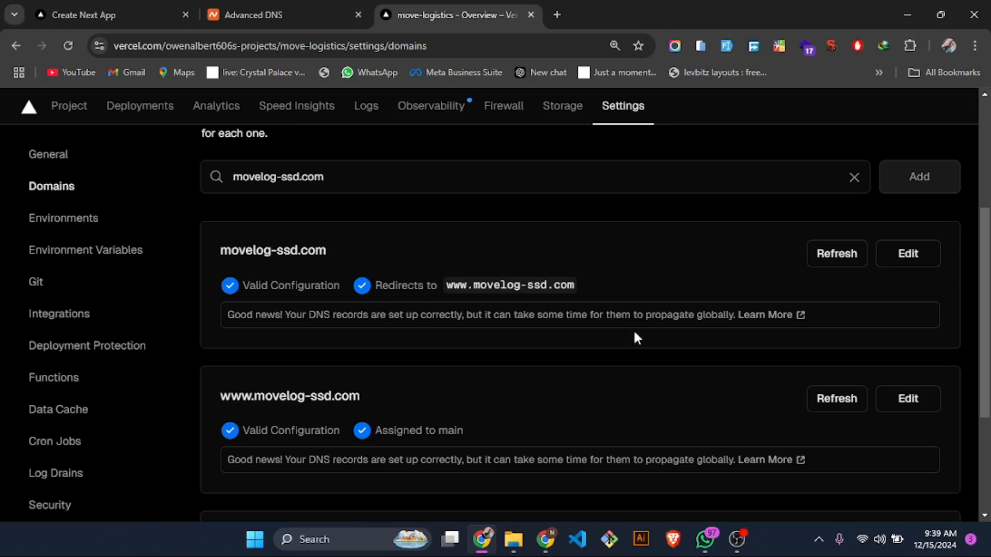
{"action": "scroll", "coordinate": [553, 284], "scroll_direction": "down", "scroll_amount": 3}
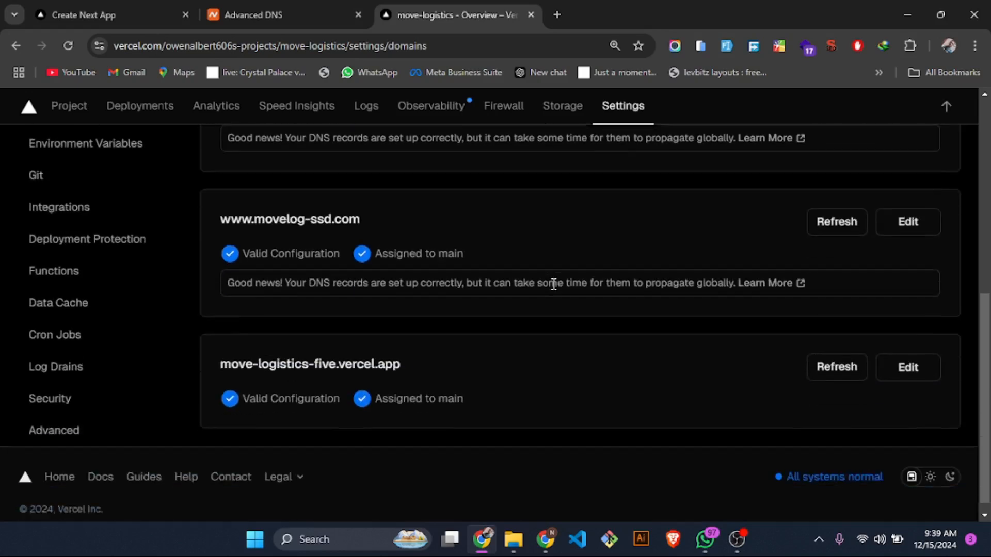
{"action": "scroll", "coordinate": [553, 287], "scroll_direction": "up", "scroll_amount": 2}
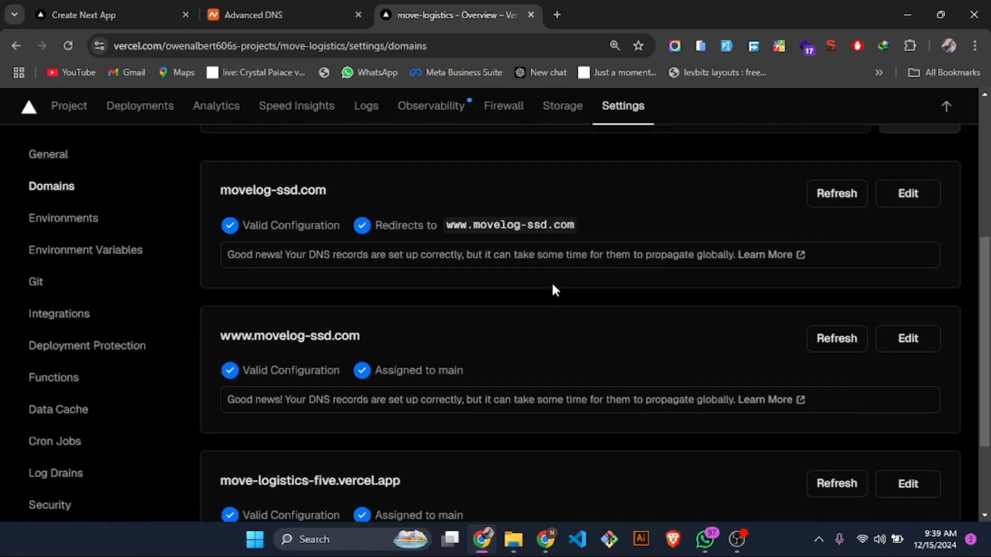
{"action": "scroll", "coordinate": [553, 289], "scroll_direction": "up", "scroll_amount": 5}
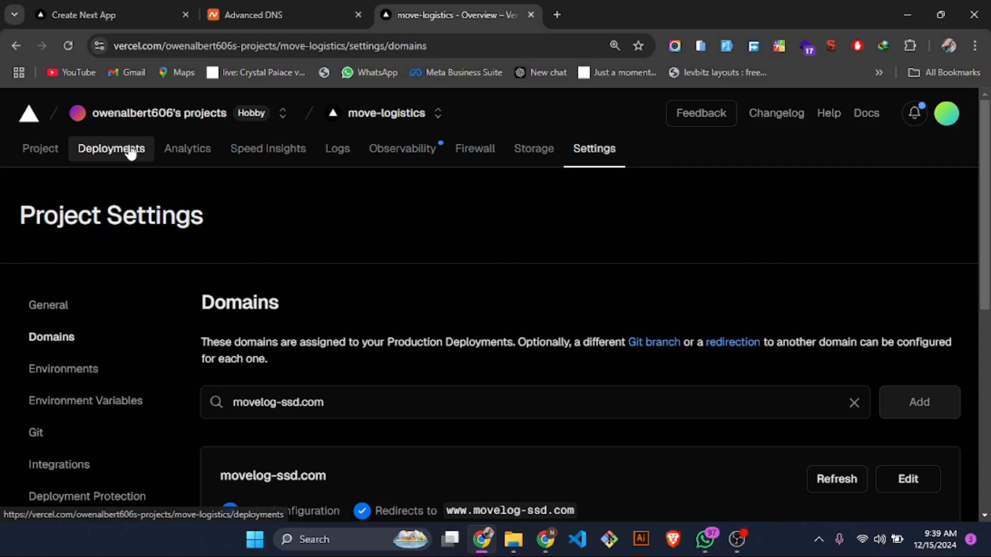
- Look over the move-logistics project's General settings and return to its Domains settings
{"action": "left_click", "coordinate": [79, 304]}
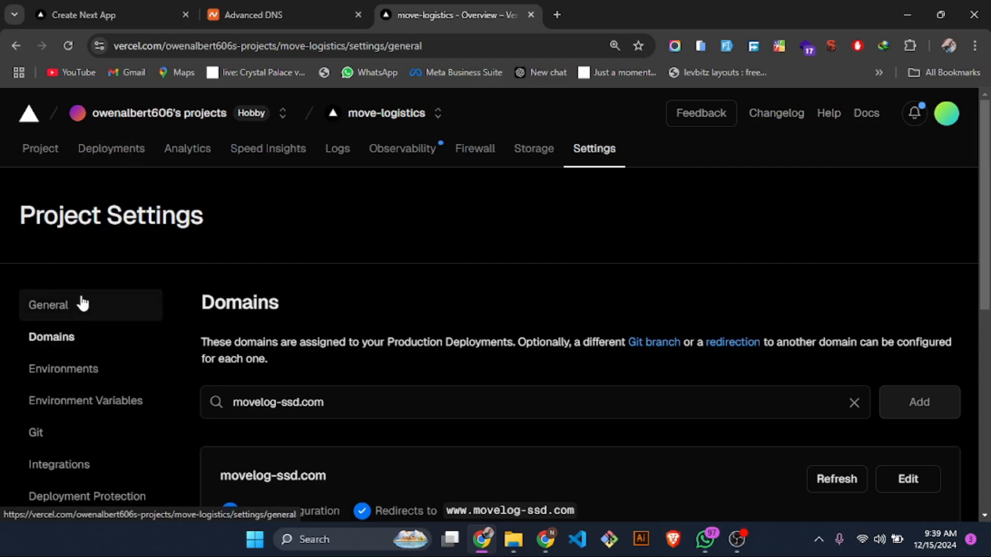
{"action": "scroll", "coordinate": [506, 336], "scroll_direction": "down", "scroll_amount": 2}
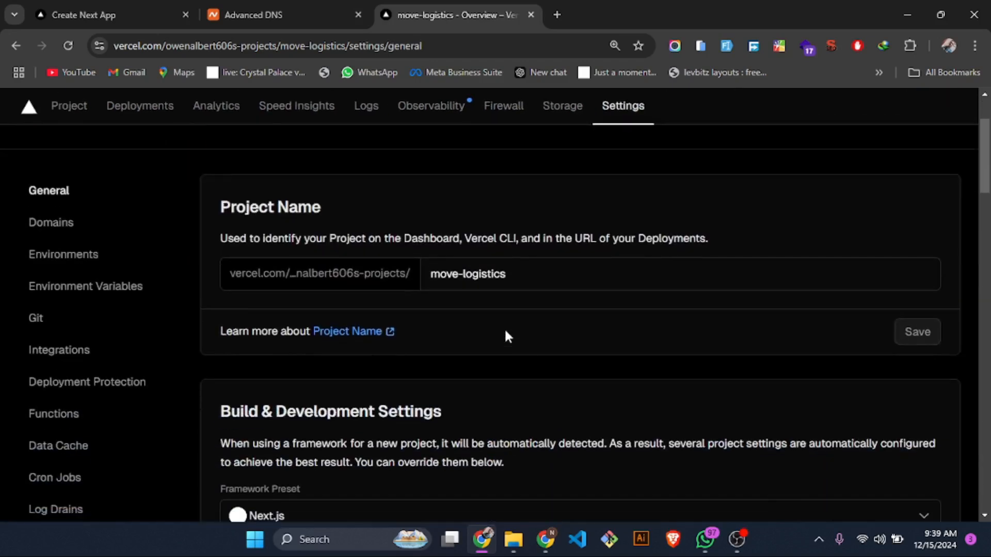
{"action": "scroll", "coordinate": [506, 336], "scroll_direction": "up", "scroll_amount": 2}
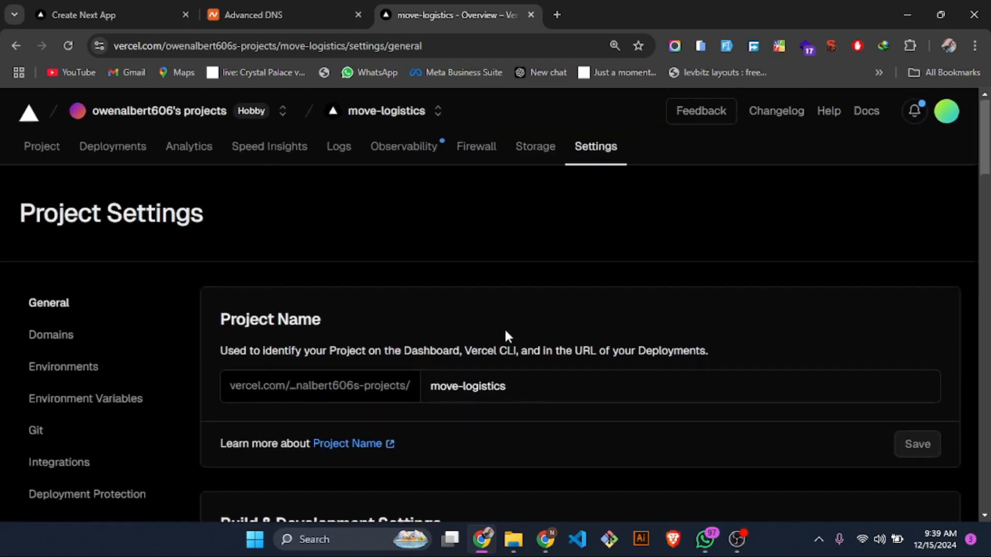
{"action": "left_click", "coordinate": [103, 345]}
- Copy the domain name movelog-ssd.com from the domain list and open the site in a new browser tab
{"action": "scroll", "coordinate": [340, 409], "scroll_direction": "down", "scroll_amount": 2}
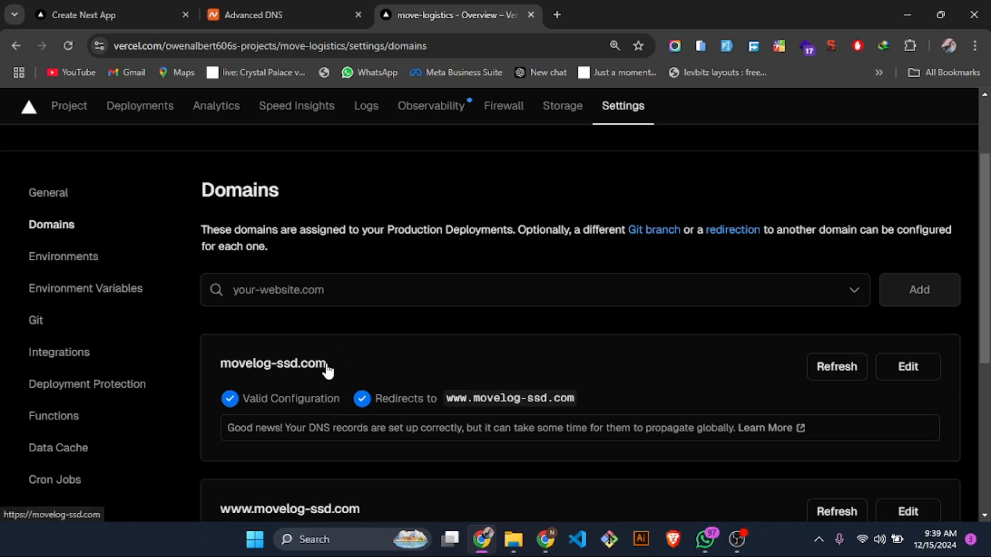
{"action": "left_click_drag", "start_coordinate": [329, 364], "coordinate": [214, 363]}
{"action": "key", "text": "ctrl+c"}
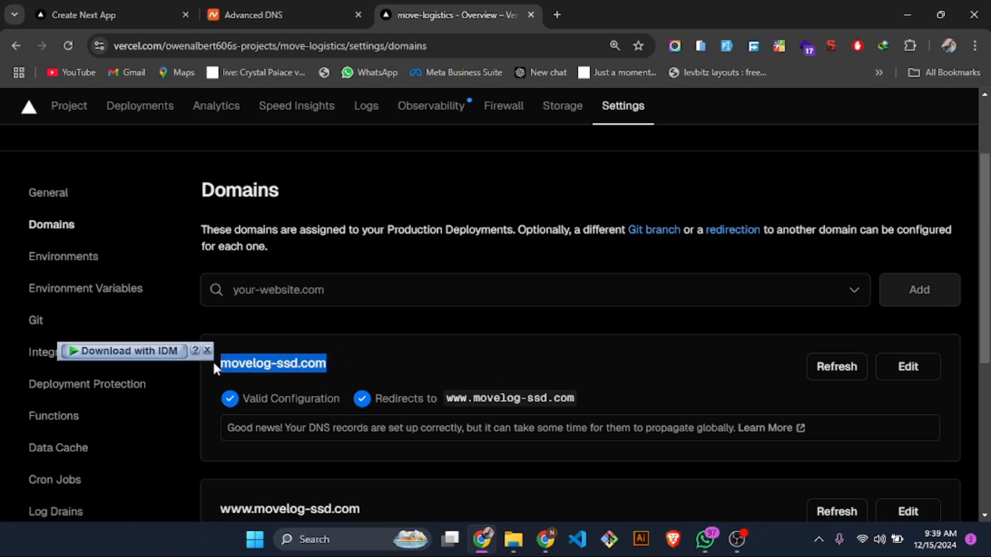
{"action": "left_click", "coordinate": [557, 15]}
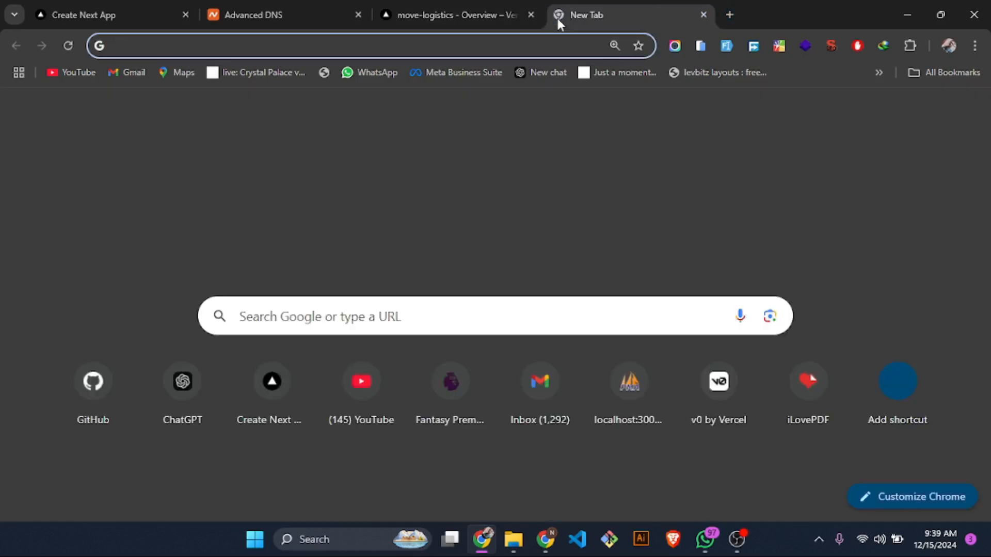
{"action": "key", "text": "ctrl+v"}
{"action": "key", "text": "Return"}
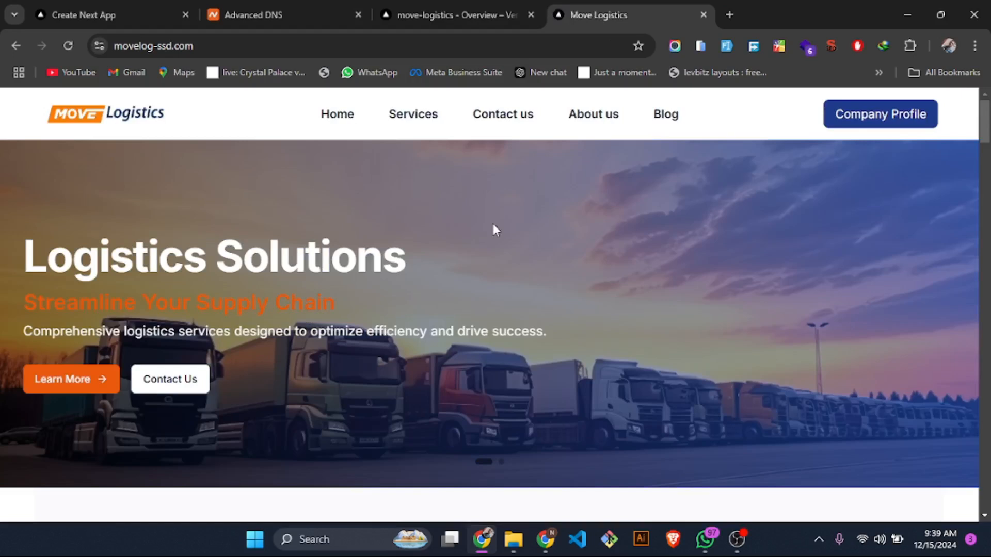
- Look through the Move Logistics homepage served at movelog-ssd.com and return to the project's Vercel domain settings
{"action": "scroll", "coordinate": [454, 283], "scroll_direction": "down", "scroll_amount": 10}
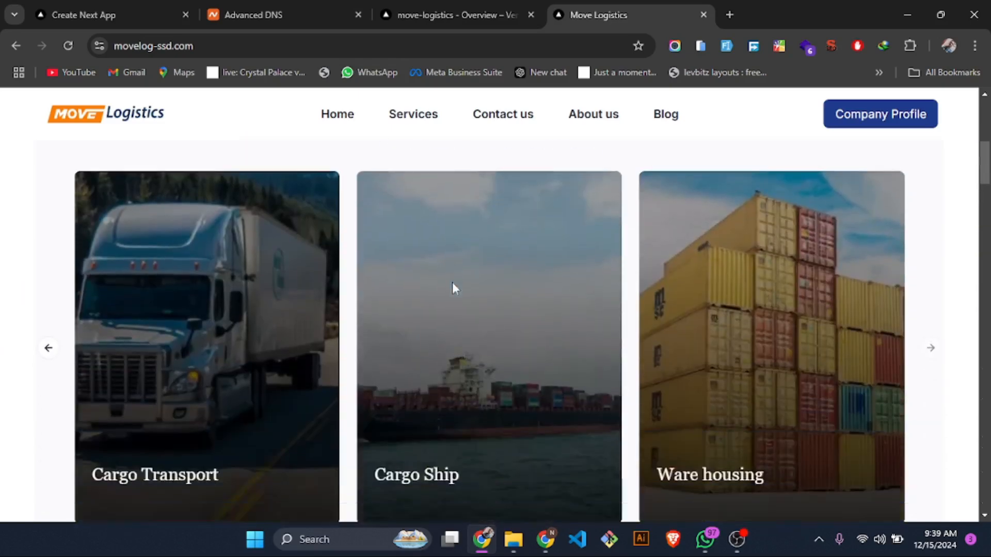
{"action": "scroll", "coordinate": [452, 284], "scroll_direction": "down", "scroll_amount": 12}
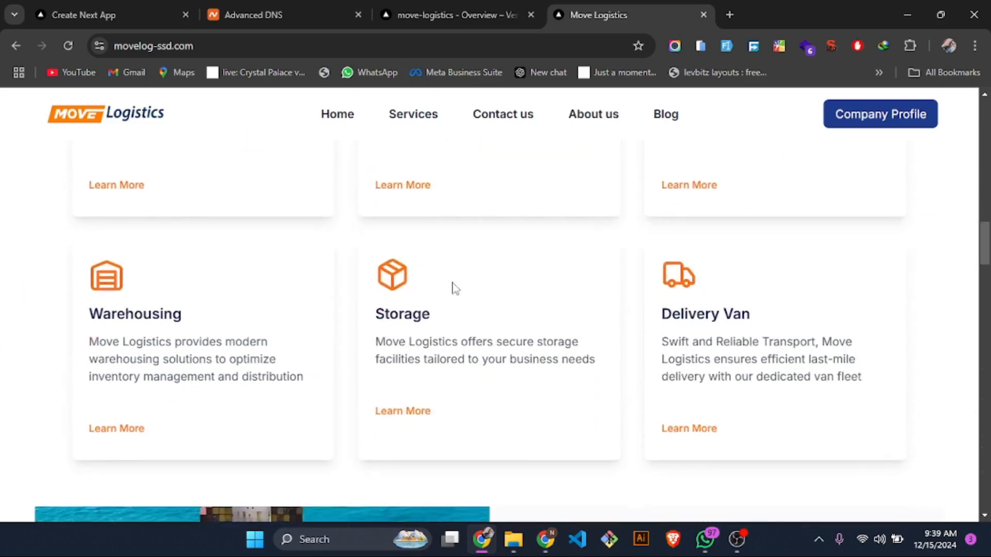
{"action": "left_click_drag", "start_coordinate": [195, 46], "coordinate": [113, 46]}
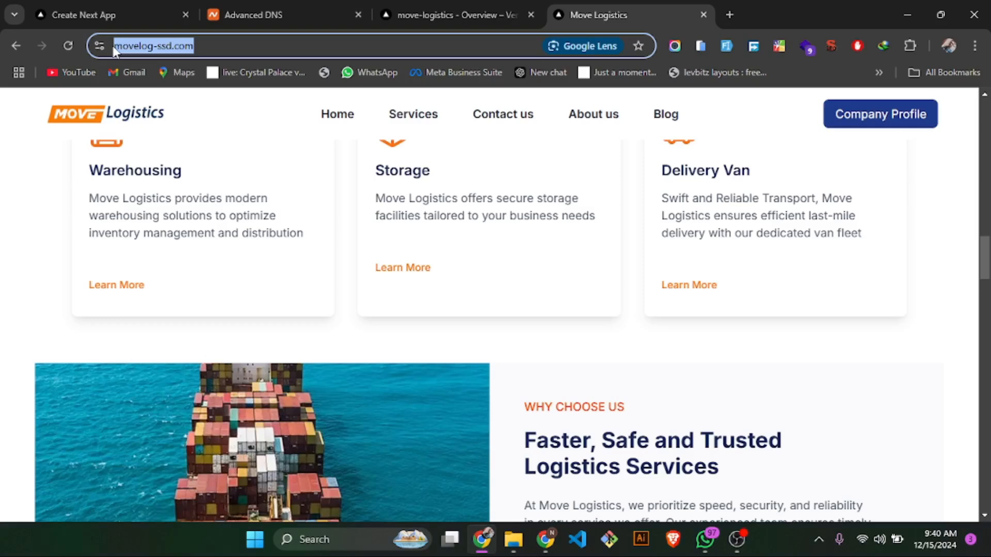
{"action": "scroll", "coordinate": [523, 212], "scroll_direction": "down", "scroll_amount": 5}
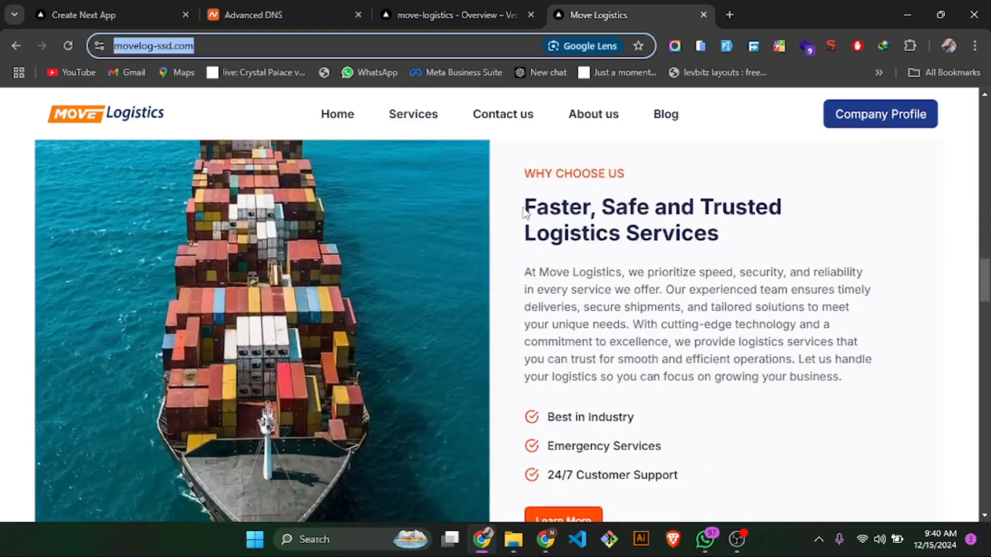
{"action": "left_click", "coordinate": [448, 2]}
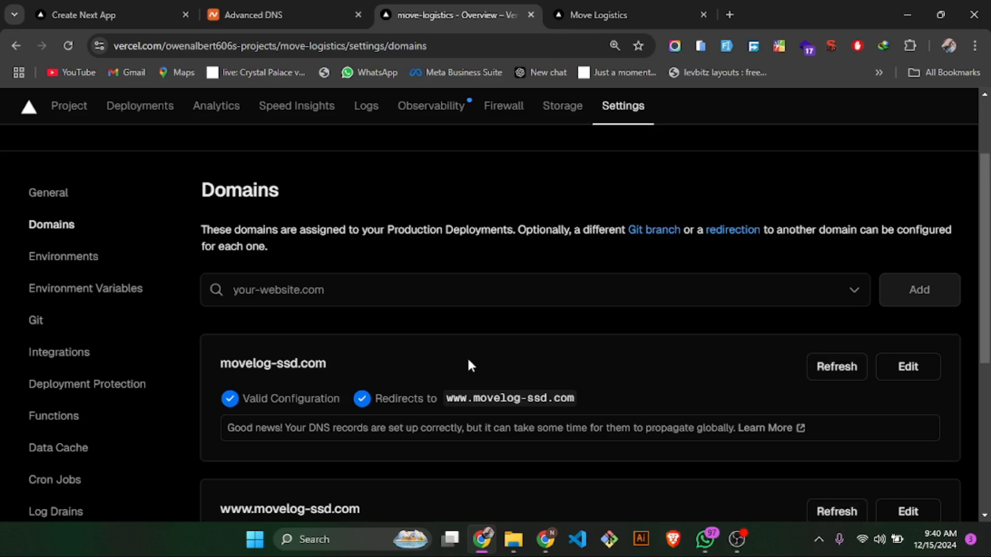
{"action": "left_click", "coordinate": [606, 7]}
{"action": "left_click", "coordinate": [486, 8]}
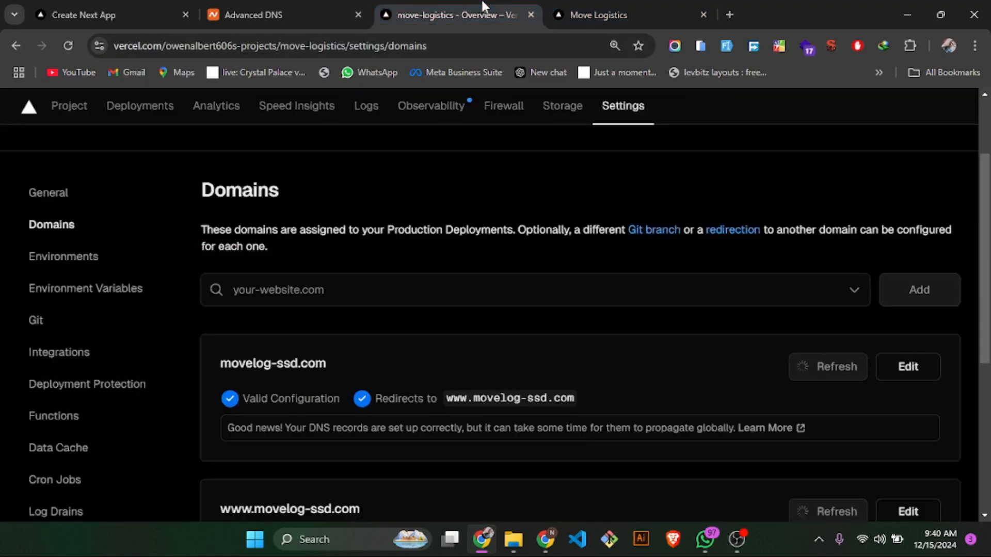